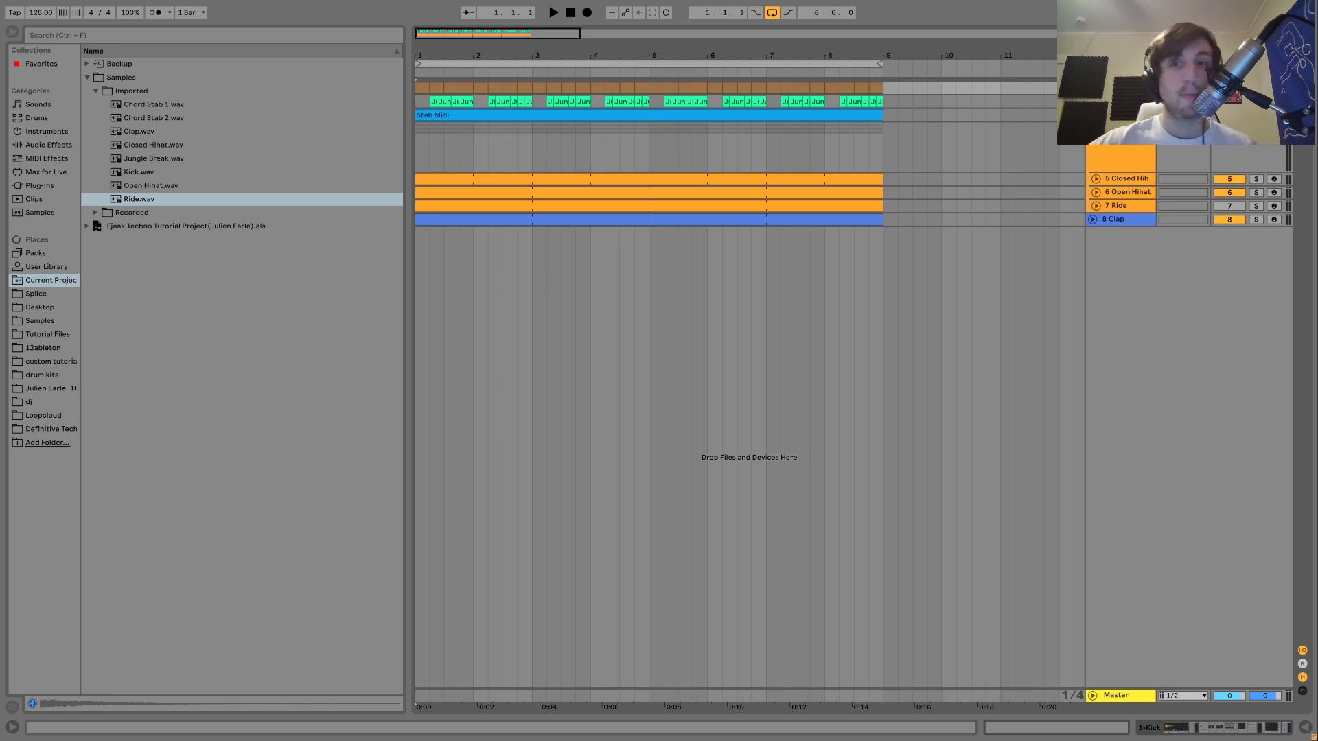
Step: Play the loop, then show the kick track's devices: Kick sample, Drum Buss, rumble rack and Reverb
{"action": "scroll", "coordinate": [1201, 206], "scroll_direction": "up", "scroll_amount": 2}
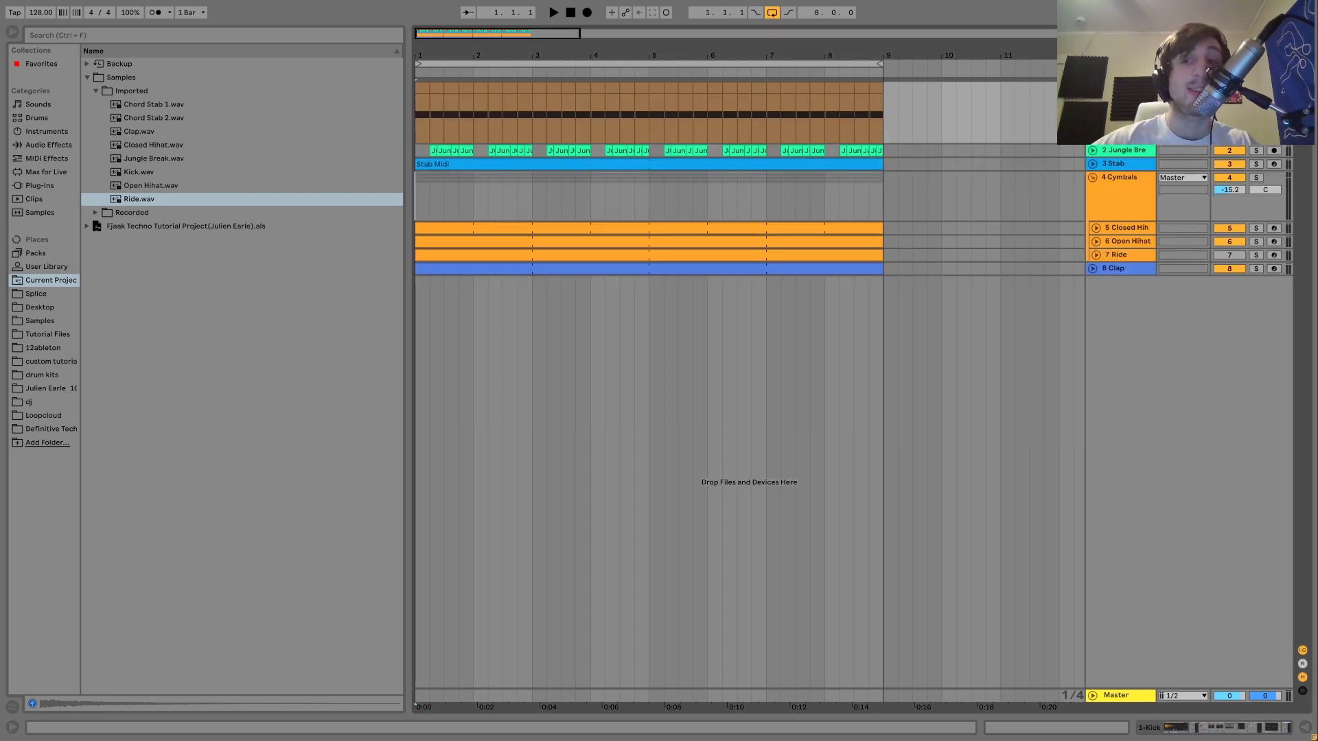
{"action": "key", "text": "space"}
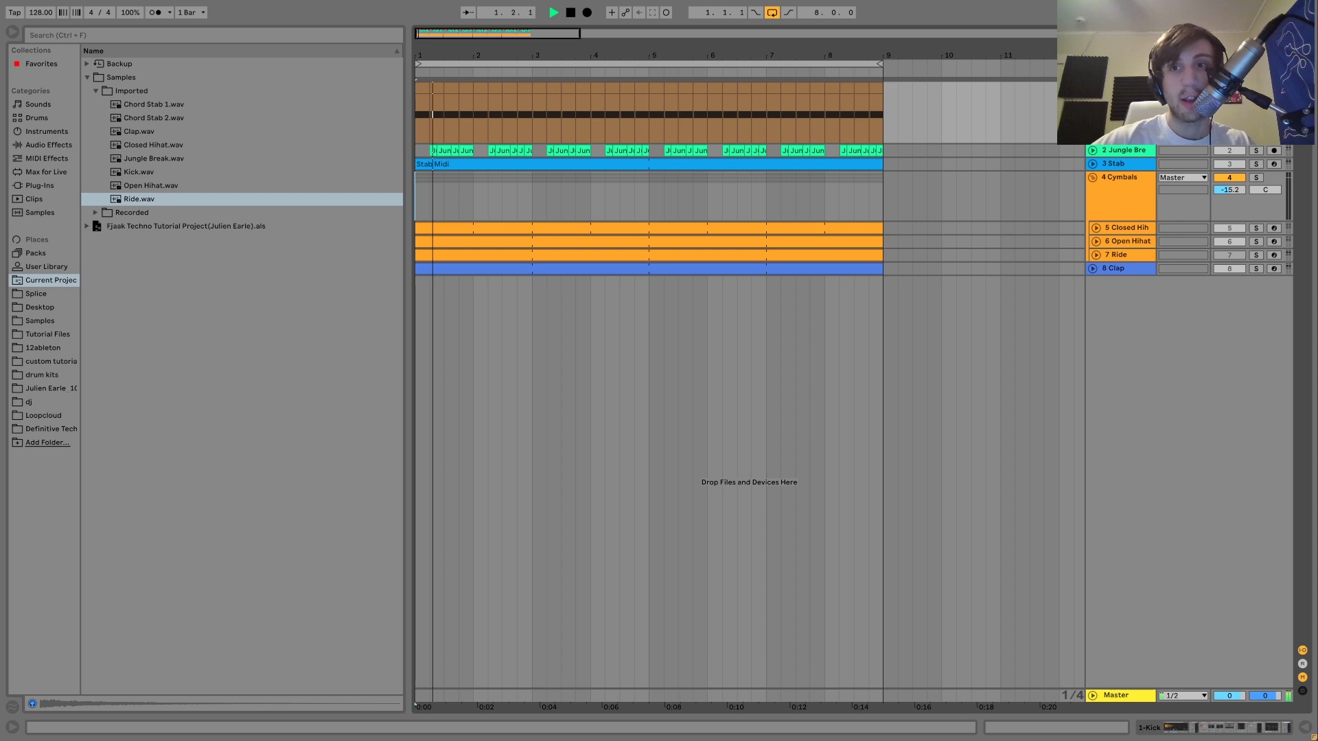
{"action": "key", "text": "shift+Tab"}
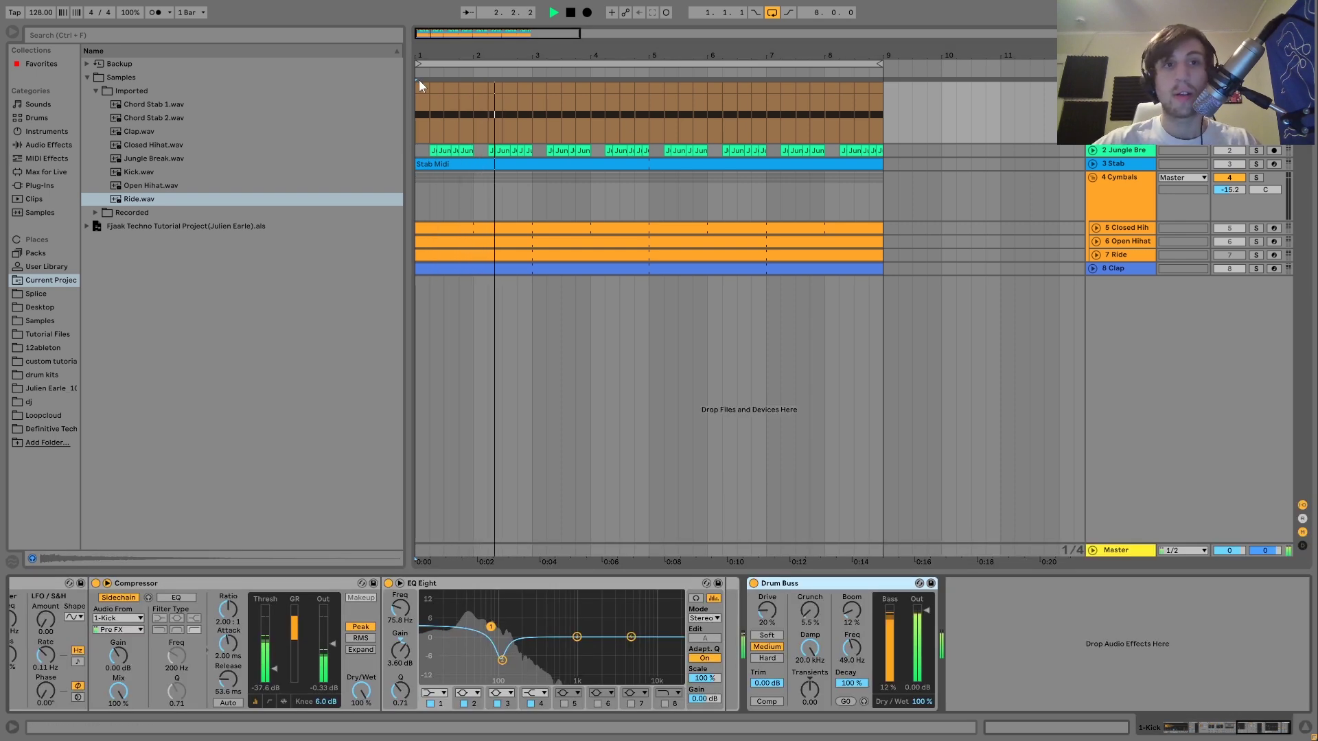
{"action": "left_click", "coordinate": [422, 113]}
{"action": "key", "text": "space"}
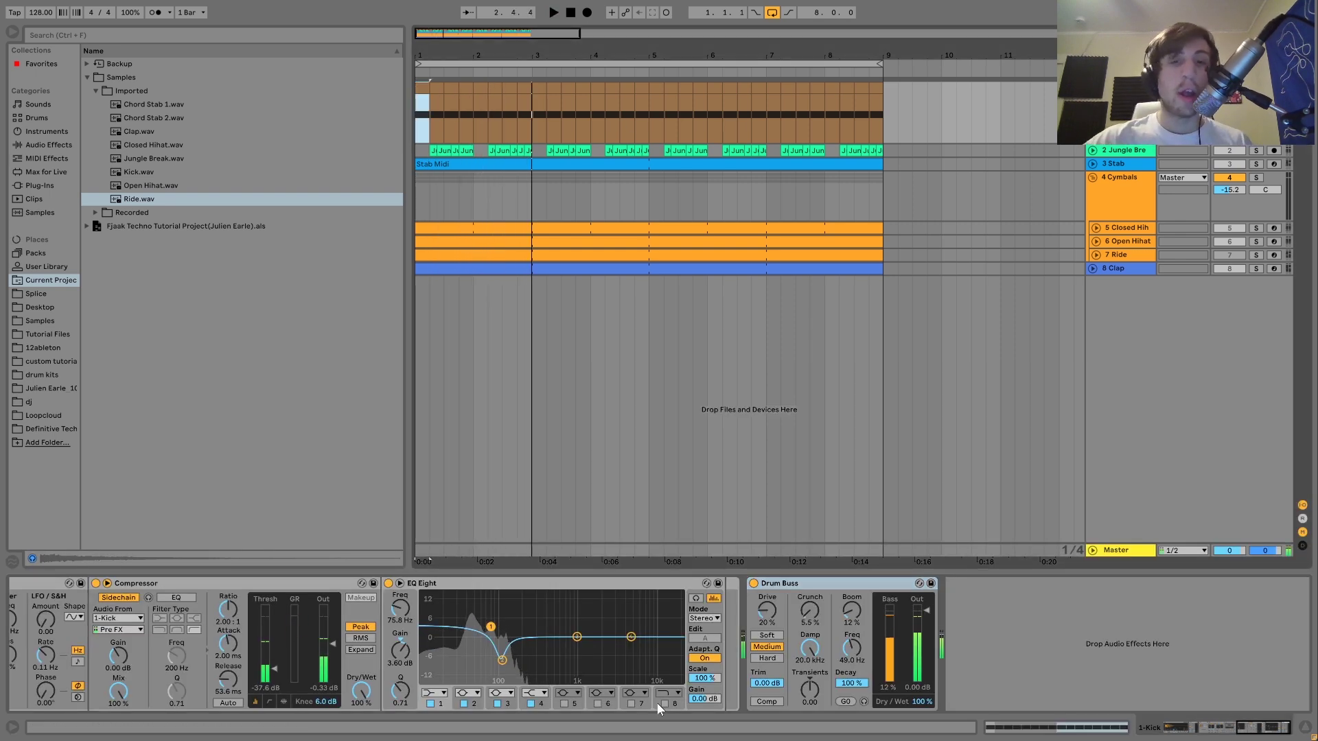
{"action": "scroll", "coordinate": [657, 702], "scroll_direction": "up", "scroll_amount": 10}
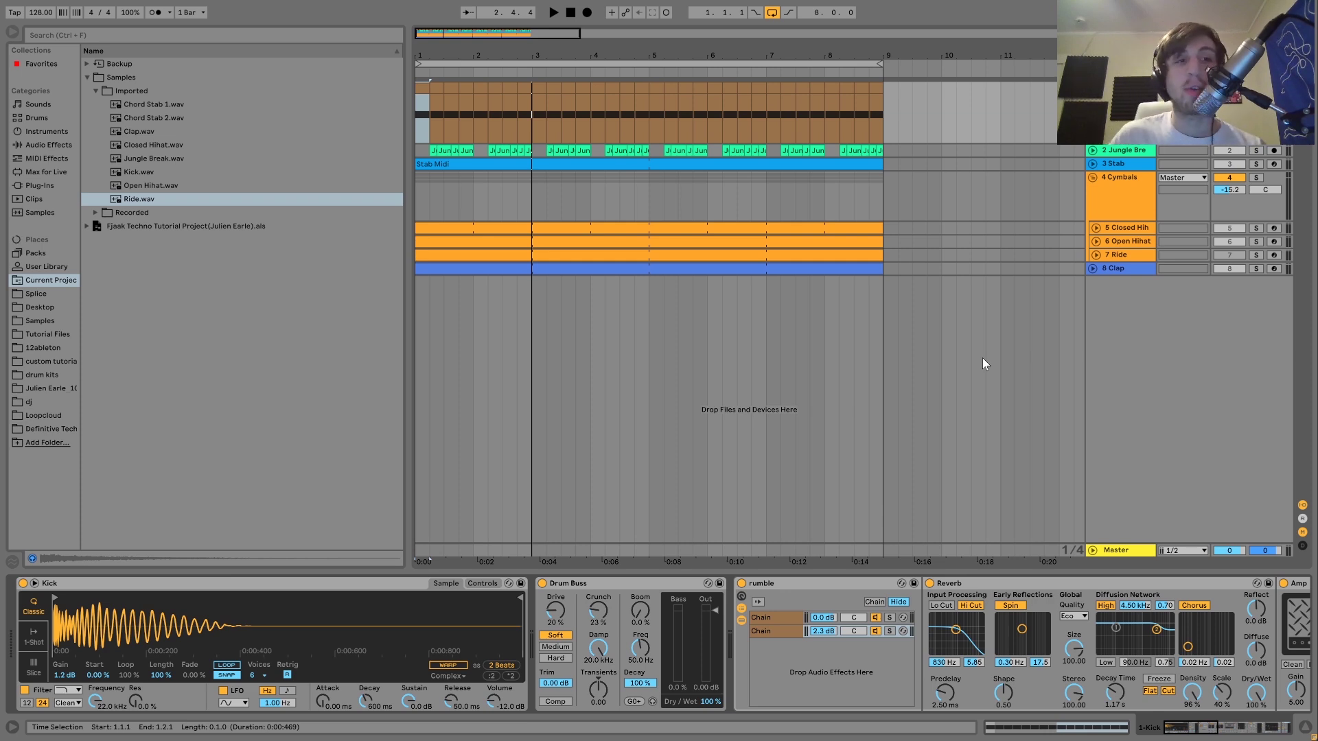
Step: Preview the raw Kick.wav sample, then play the loop twice to compare the processed kick
{"action": "left_click", "coordinate": [174, 172]}
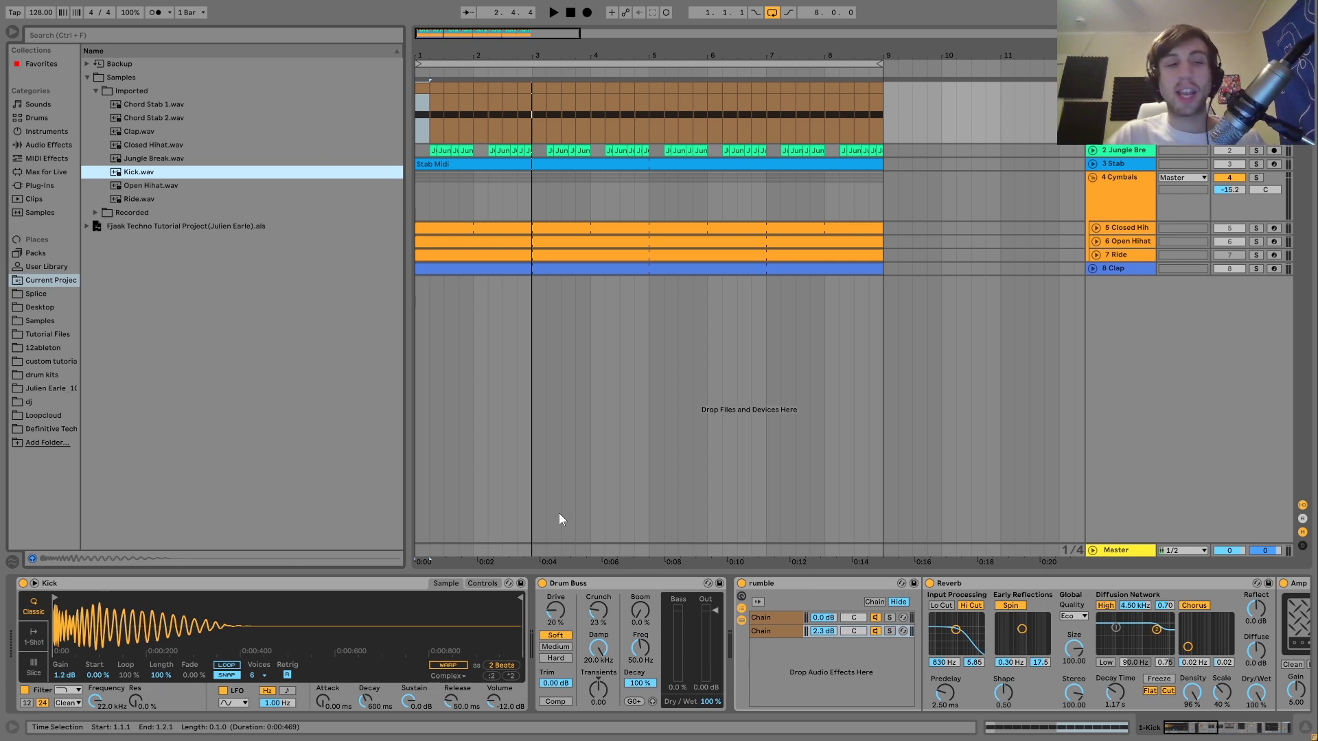
{"action": "key", "text": "space"}
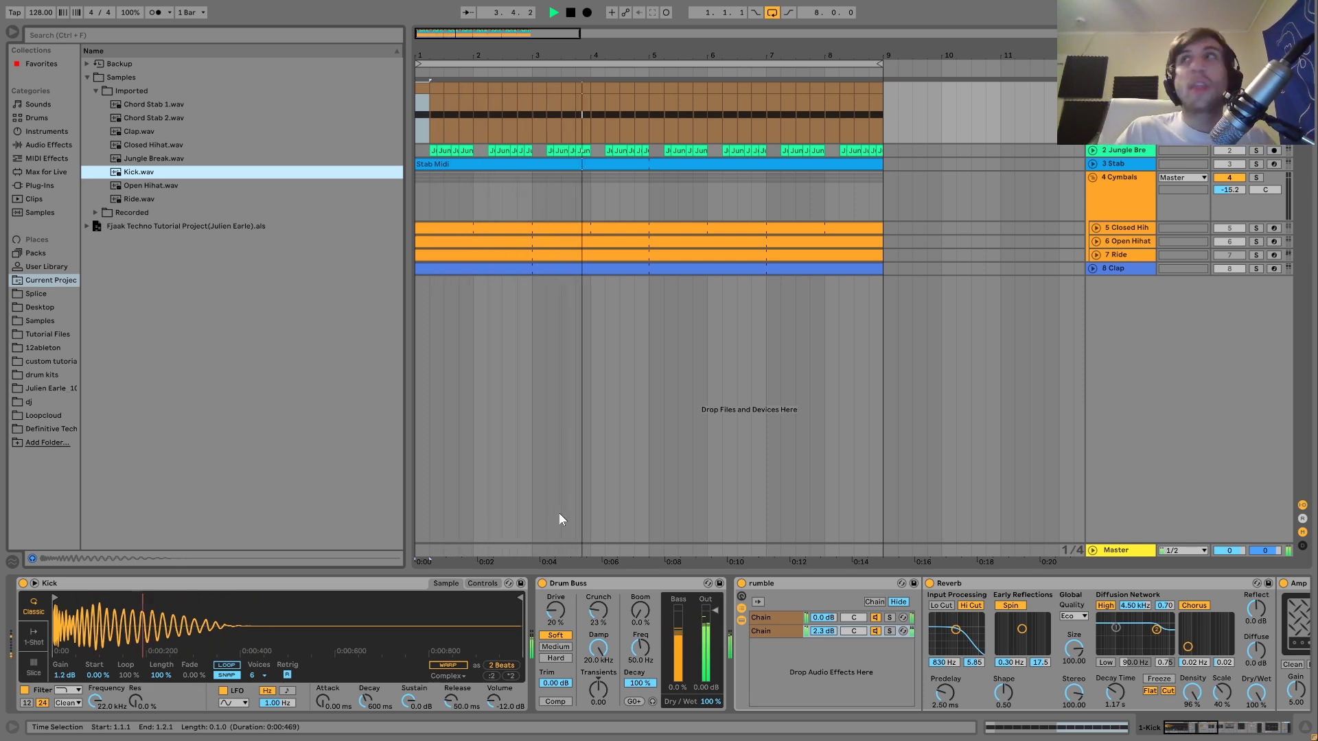
{"action": "key", "text": "space"}
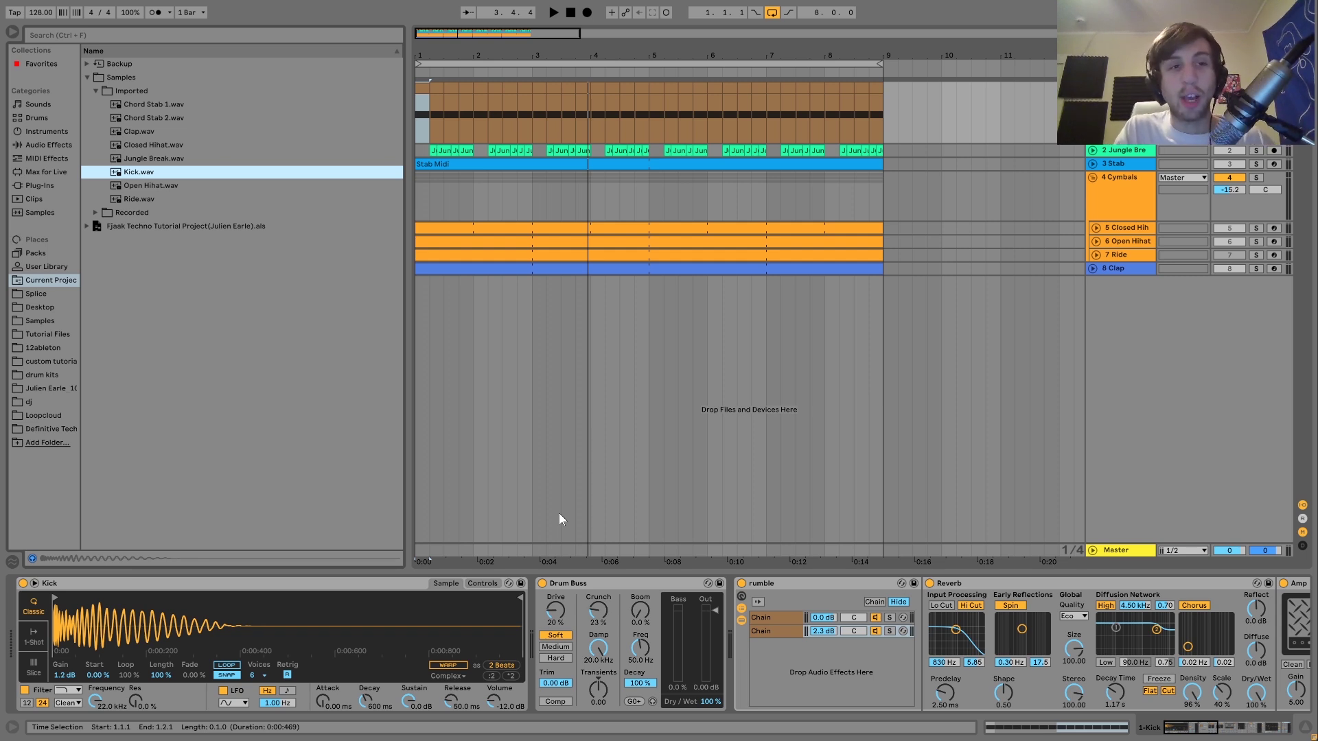
{"action": "key", "text": "space"}
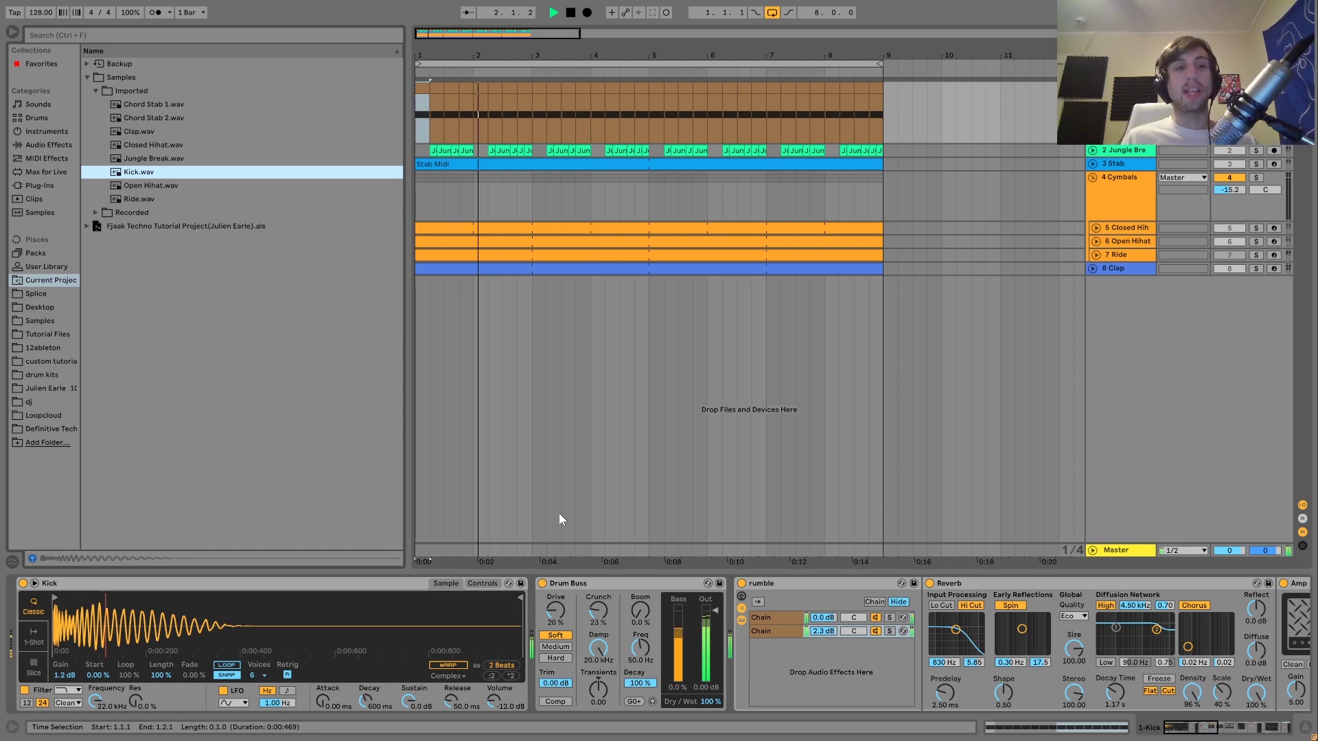
{"action": "key", "text": "space"}
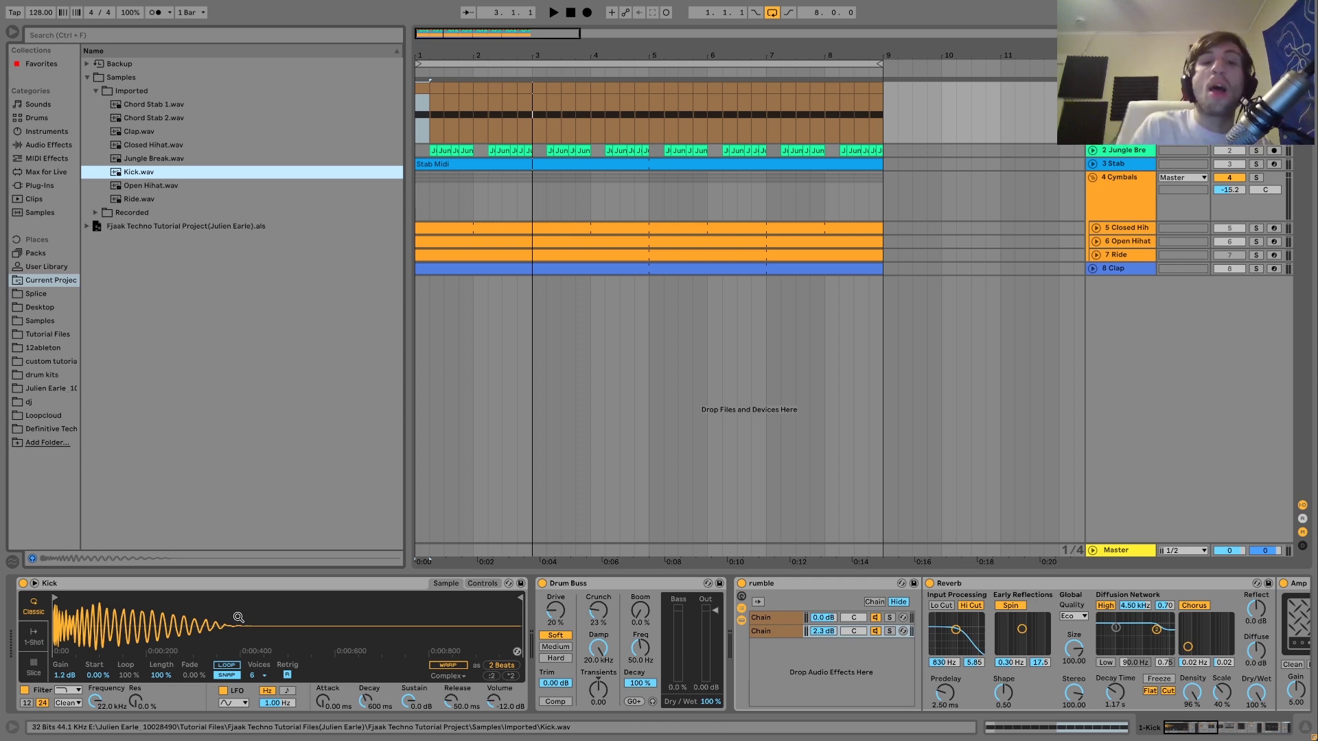
{"action": "scroll", "coordinate": [238, 617], "scroll_direction": "down", "scroll_amount": 3}
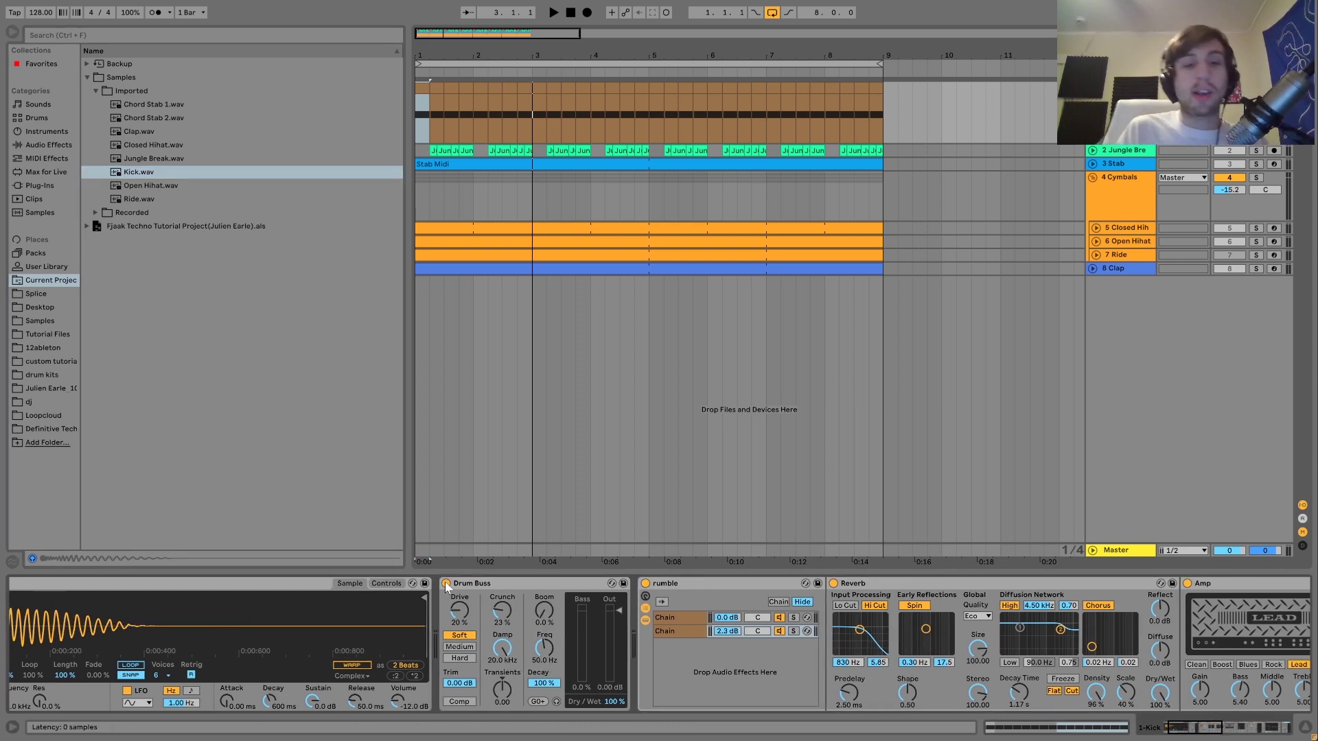
Step: Play the kick with its Drum Buss bypassed, then switch the Drum Buss back on
{"action": "left_click", "coordinate": [446, 583]}
{"action": "key", "text": "space"}
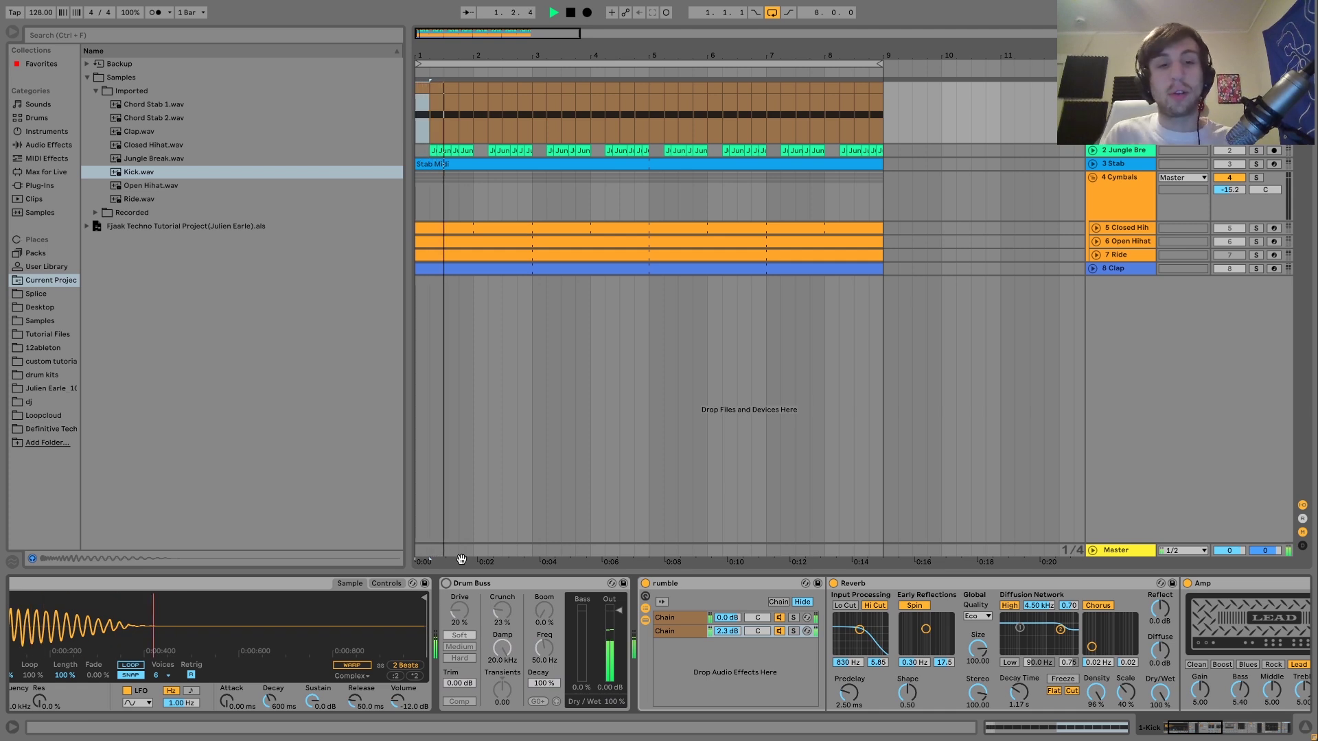
{"action": "key", "text": "0"}
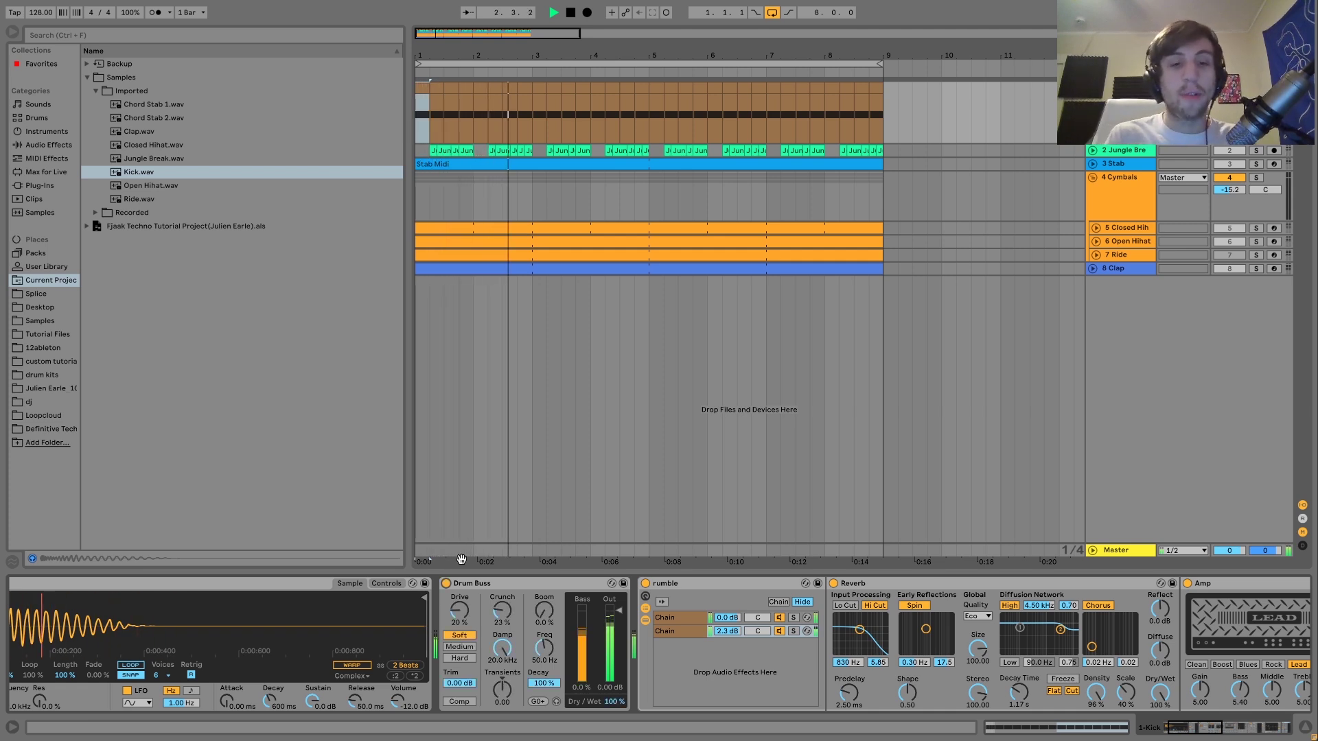
{"action": "key", "text": "space"}
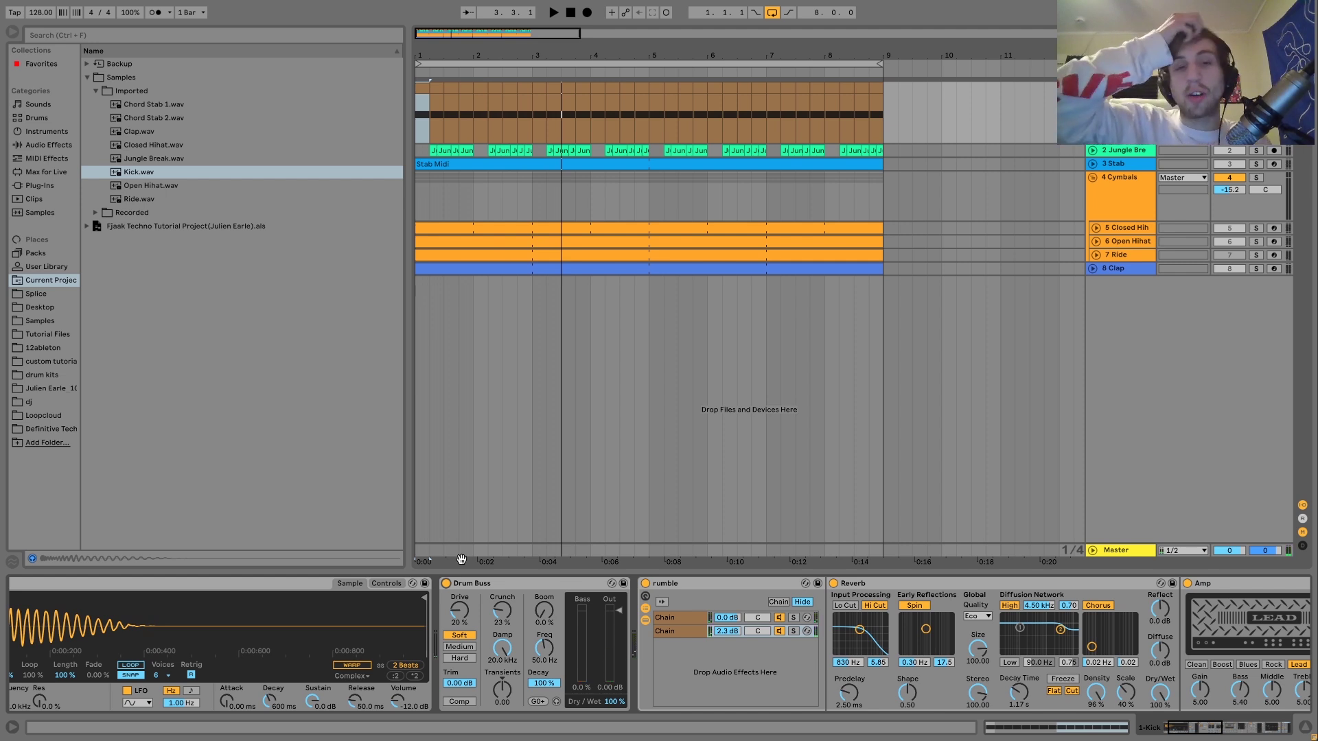
{"action": "key", "text": "space"}
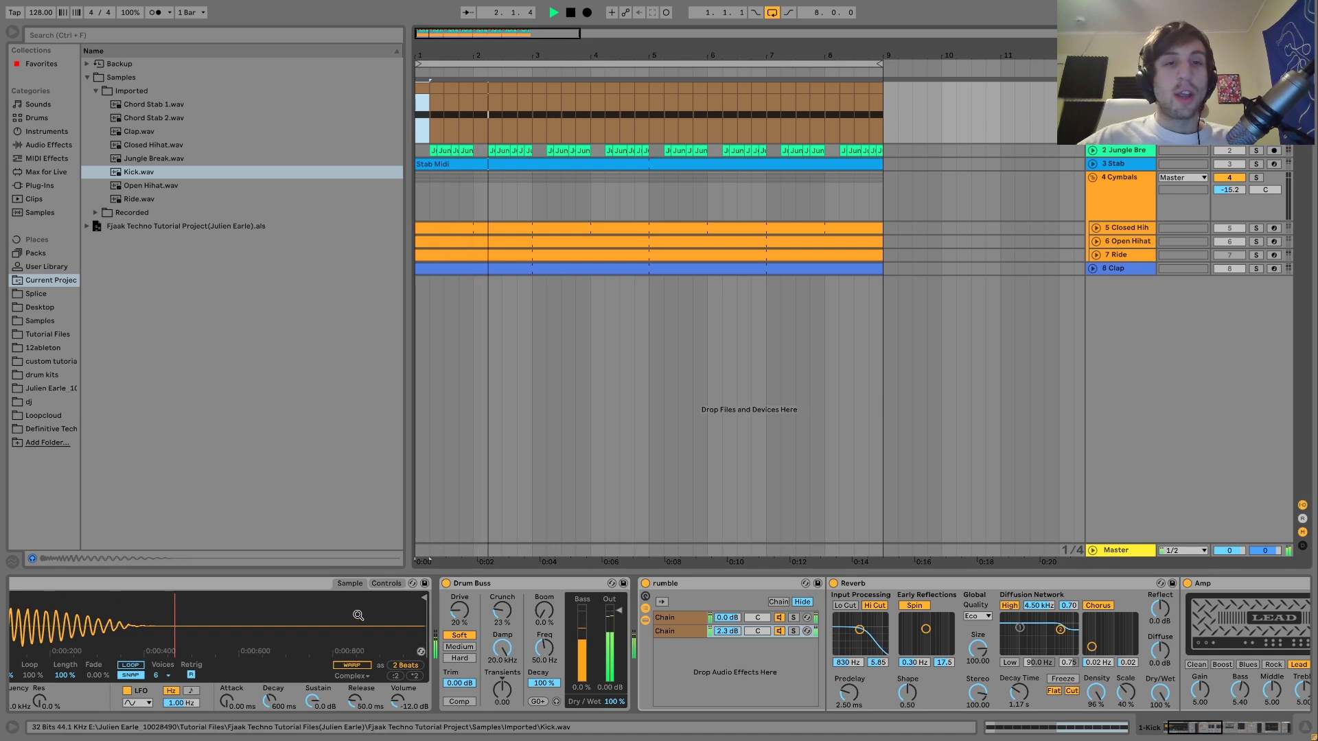
{"action": "key", "text": "space"}
Step: Replay the loop a few more times to hear the kick with Drum Buss active
{"action": "scroll", "coordinate": [397, 676], "scroll_direction": "left", "scroll_amount": 3}
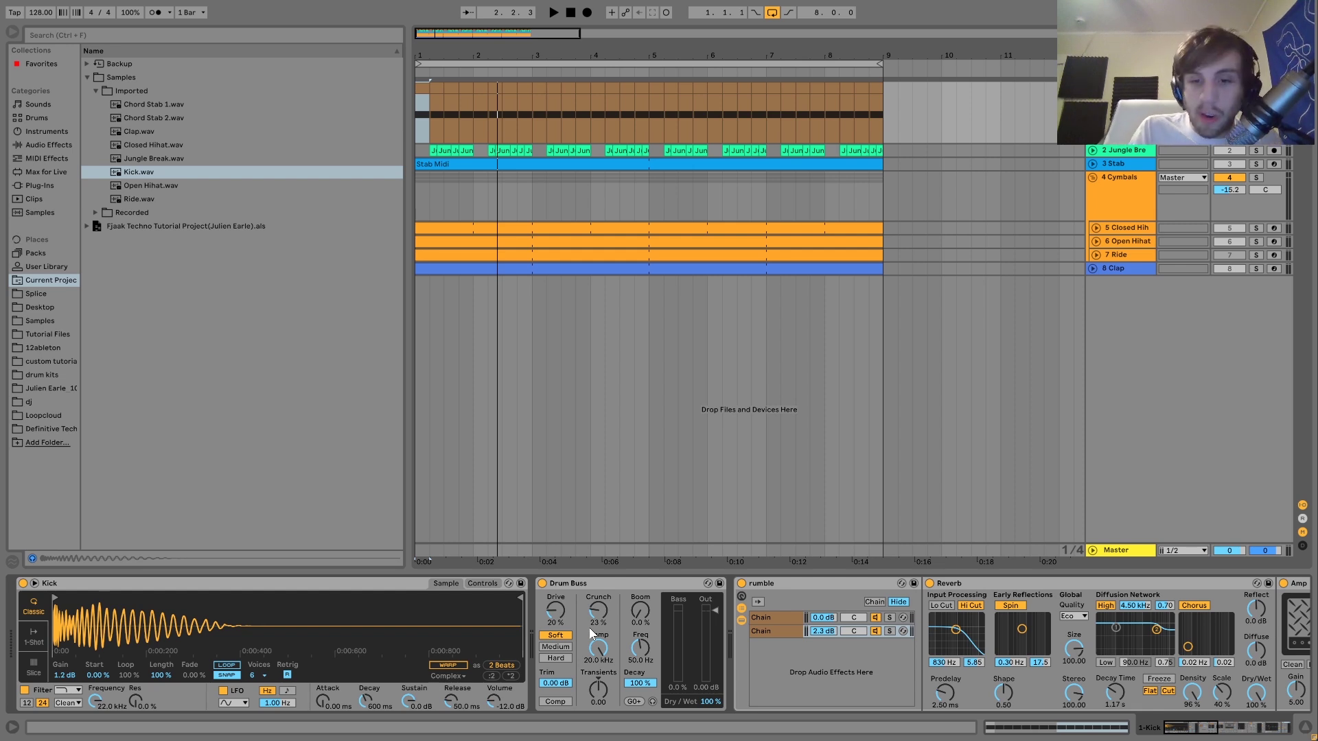
{"action": "key", "text": "space"}
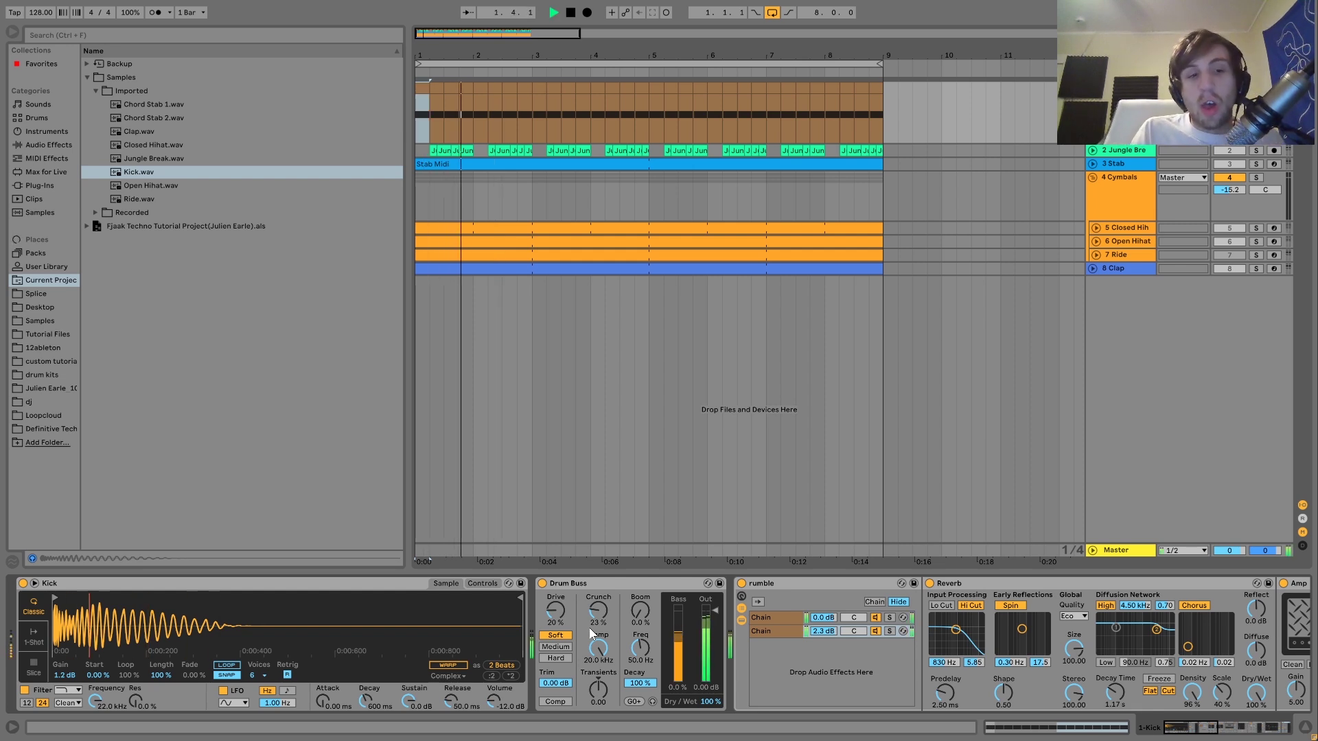
{"action": "key", "text": "space"}
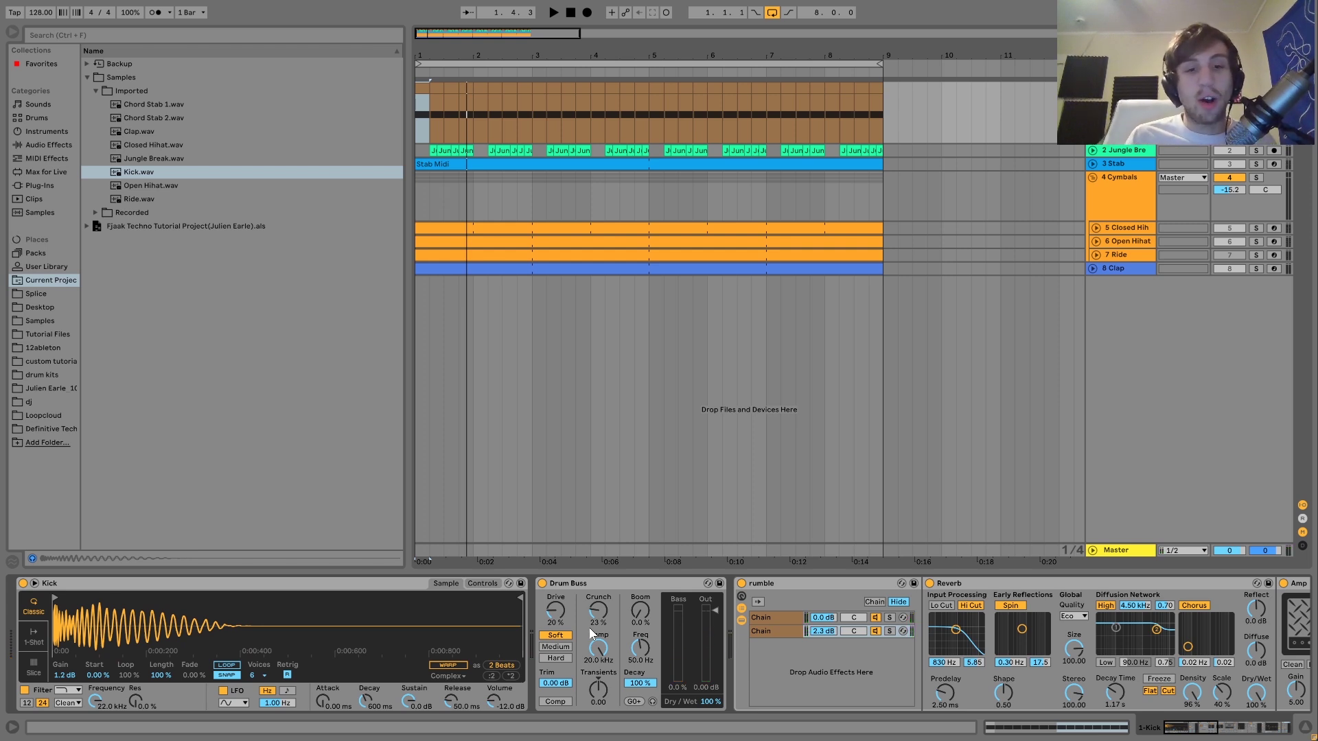
{"action": "scroll", "coordinate": [405, 690], "scroll_direction": "right", "scroll_amount": 3}
{"action": "key", "text": "space"}
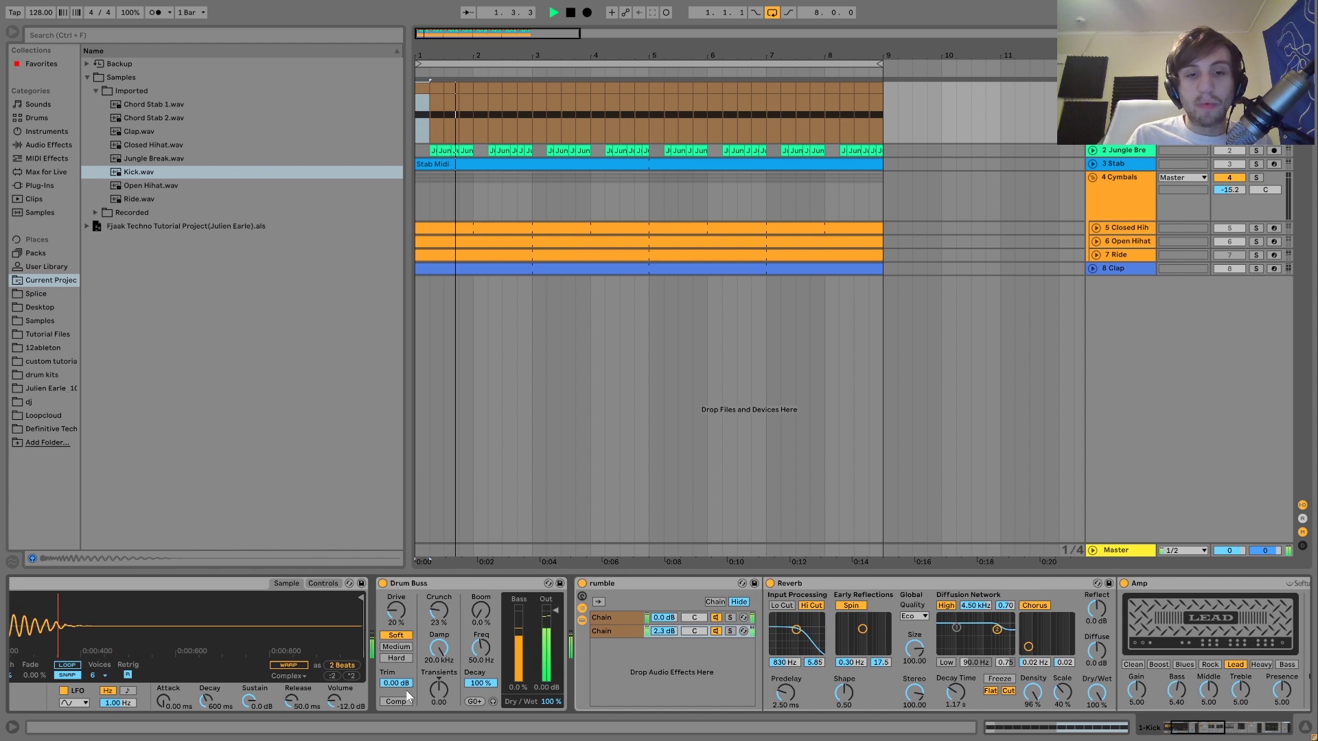
{"action": "scroll", "coordinate": [405, 690], "scroll_direction": "right", "scroll_amount": 3}
{"action": "key", "text": "space"}
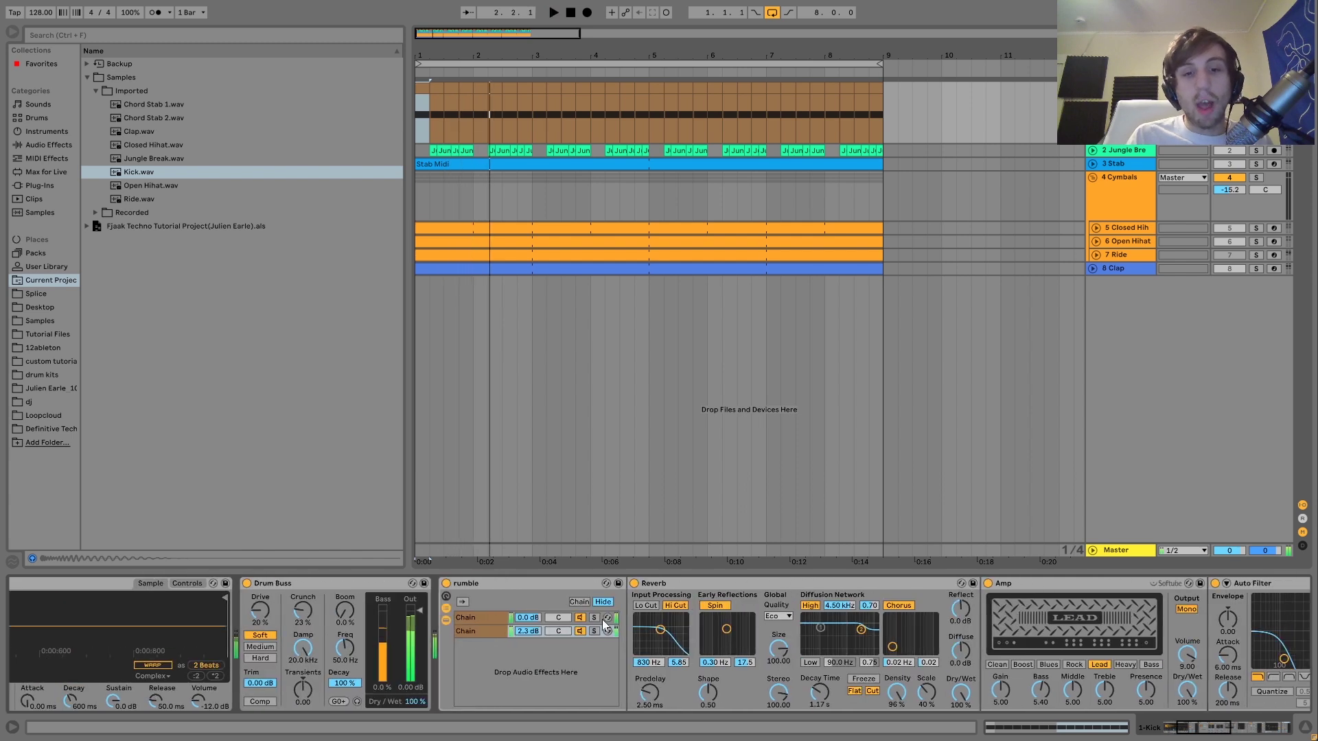
Step: View the rumble rack's first chain, solo its second chain, and play the rumble alone
{"action": "left_click", "coordinate": [486, 622]}
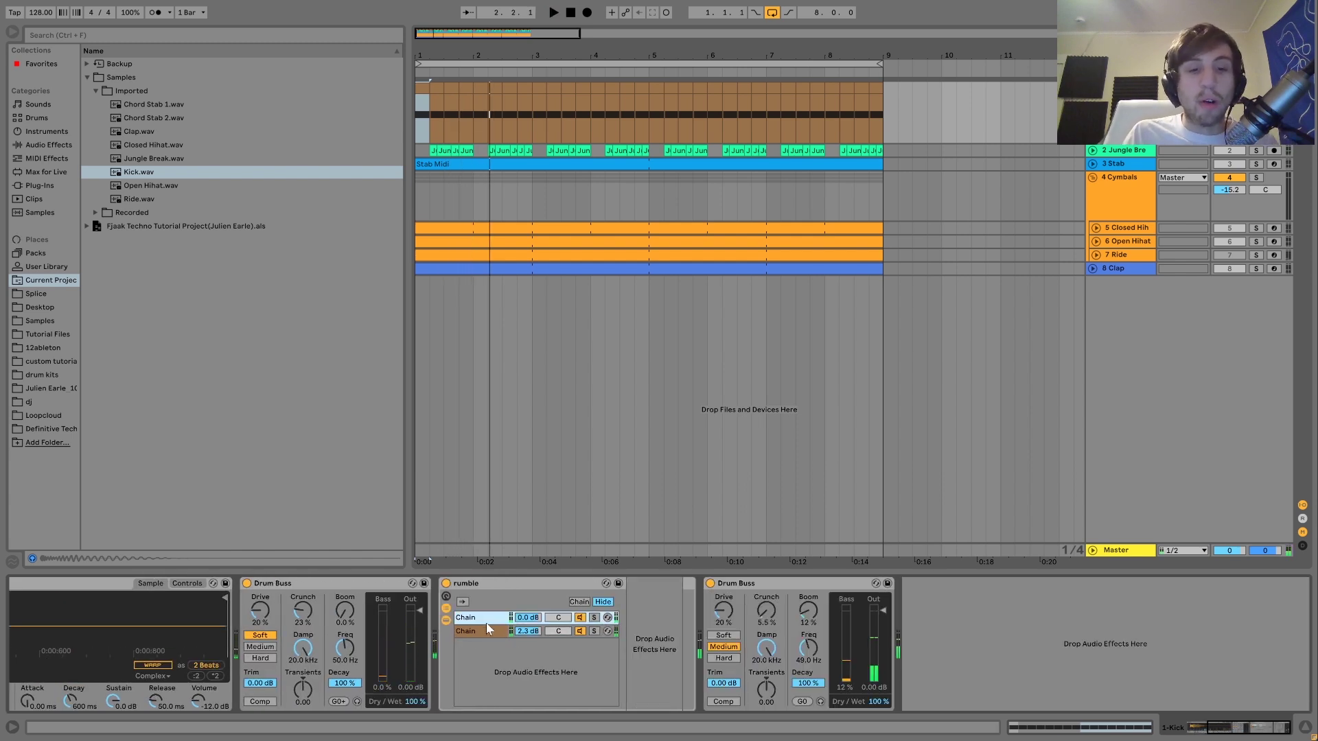
{"action": "key", "text": "space"}
{"action": "left_click", "coordinate": [595, 631]}
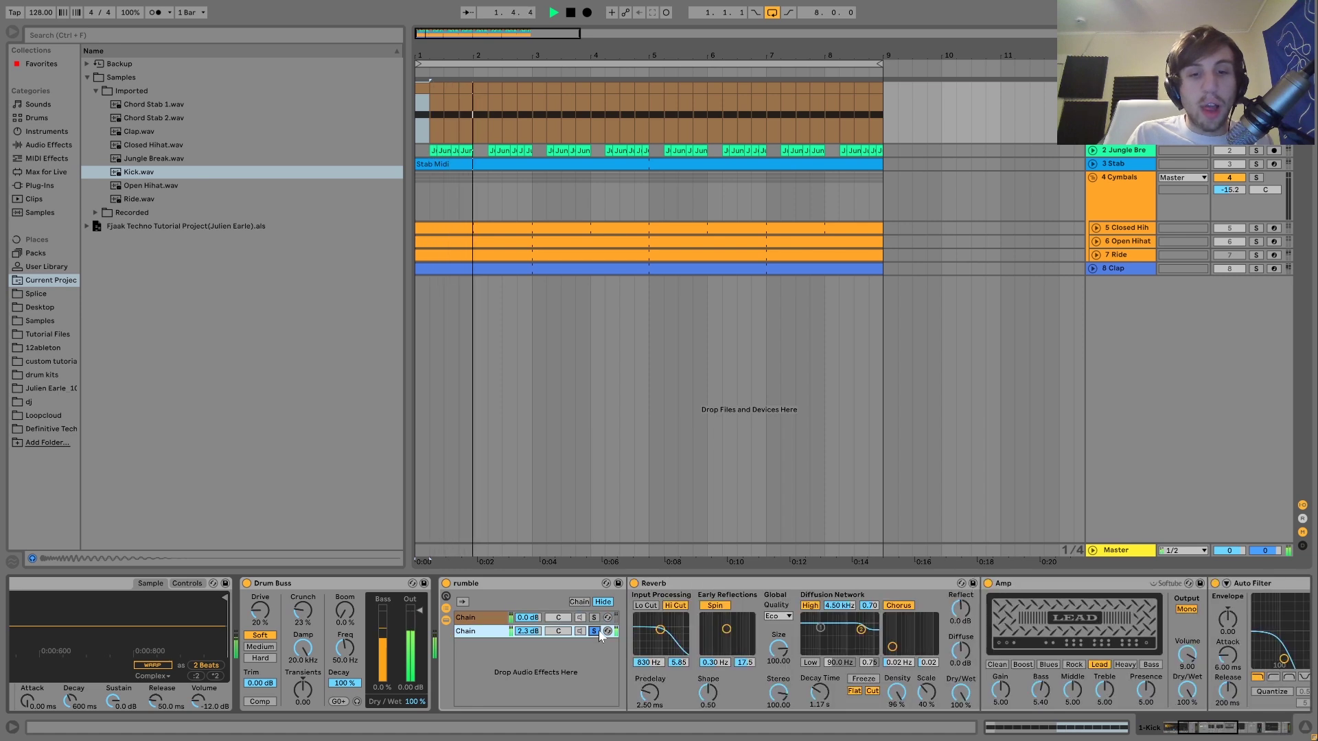
{"action": "key", "text": "space"}
{"action": "scroll", "coordinate": [596, 636], "scroll_direction": "right", "scroll_amount": 10}
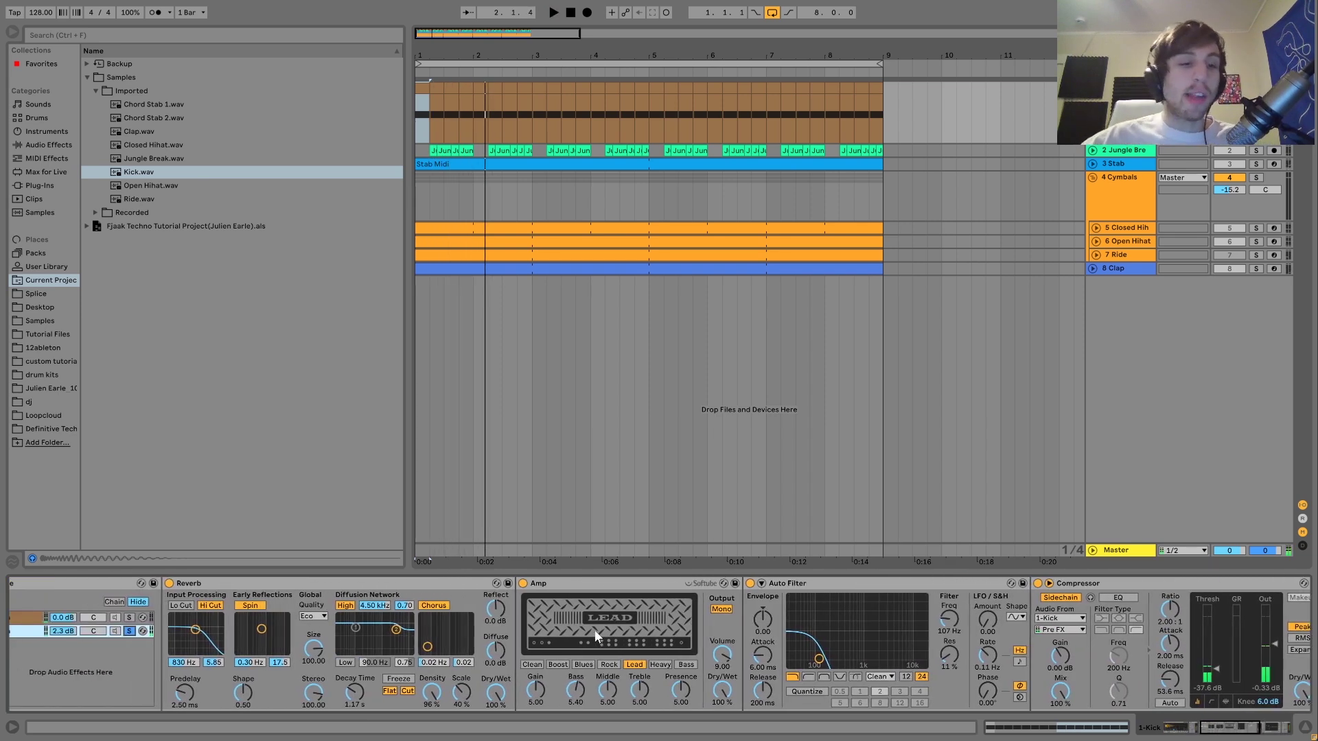
{"action": "scroll", "coordinate": [594, 629], "scroll_direction": "left", "scroll_amount": 2}
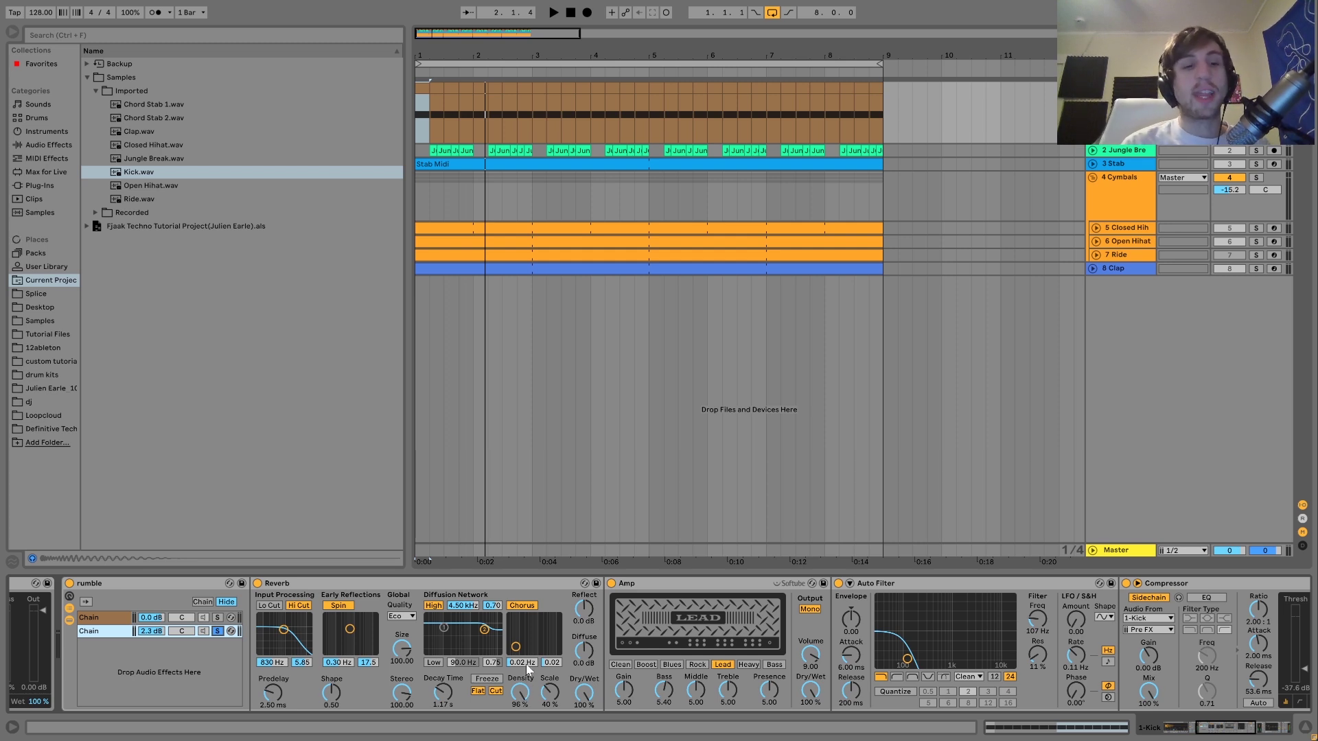
{"action": "key", "text": "space"}
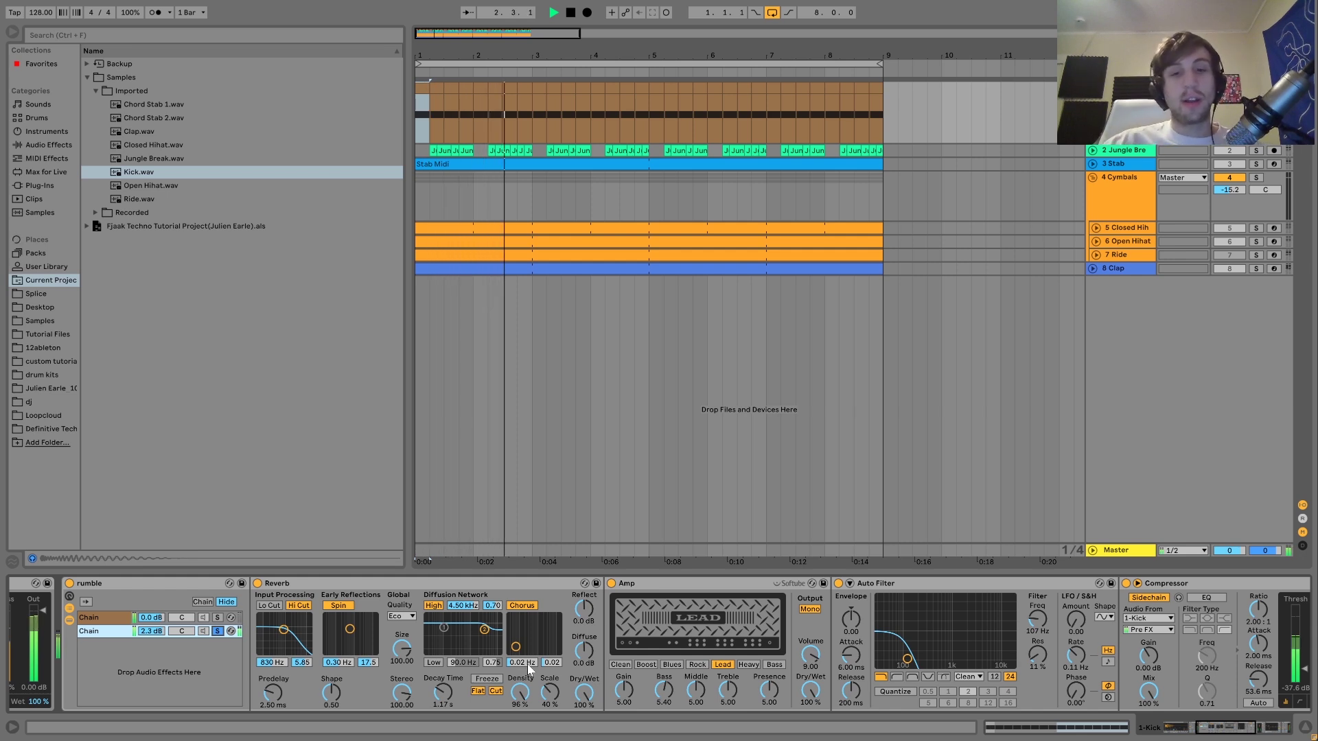
{"action": "key", "text": "space"}
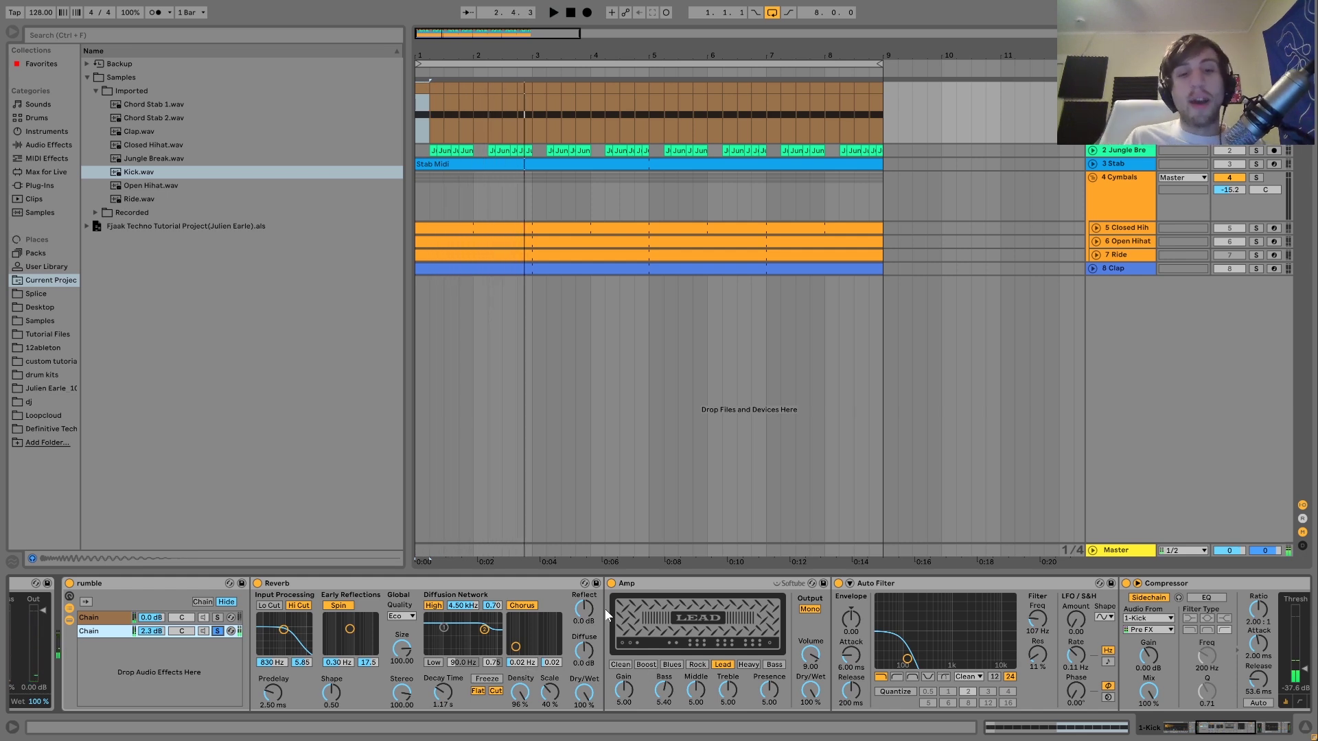
Step: Turn off the Auto Filter and play the kick with the Amp bypassed, then re-enabled
{"action": "left_click", "coordinate": [838, 584]}
{"action": "scroll", "coordinate": [626, 597], "scroll_direction": "right", "scroll_amount": 3}
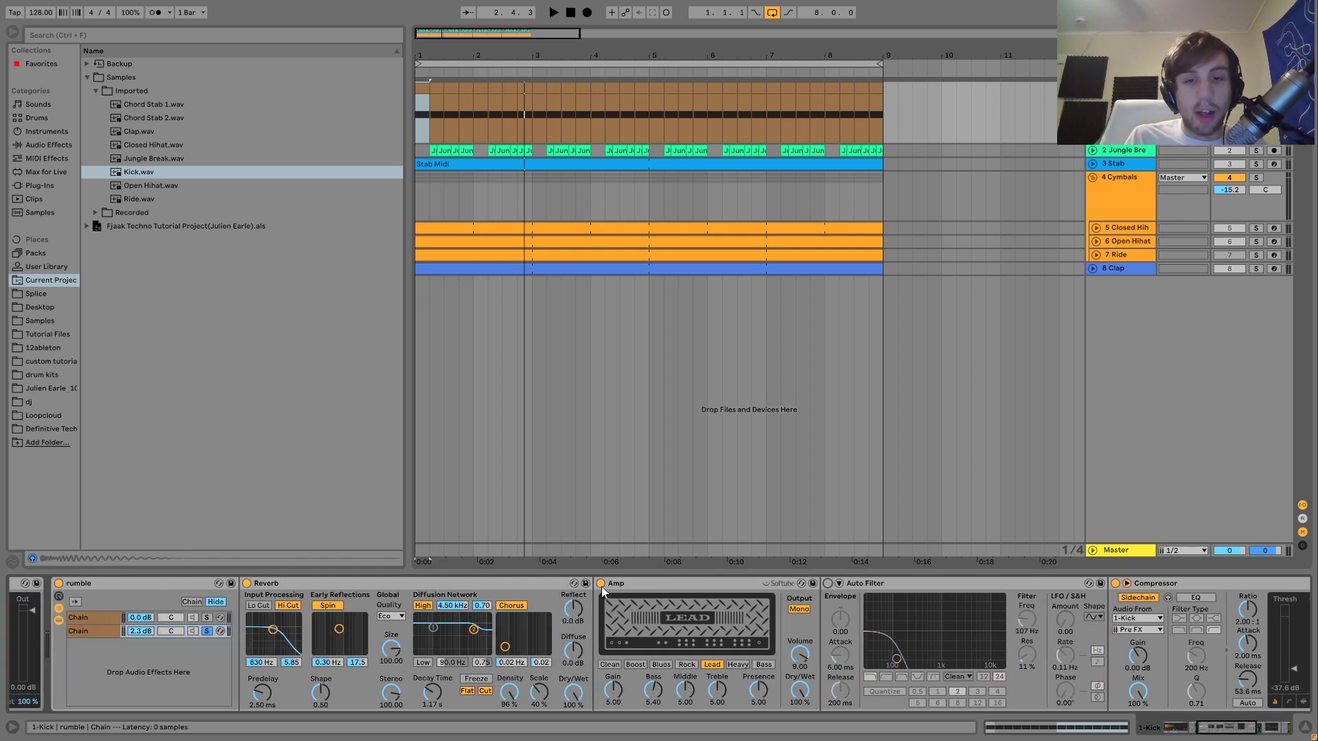
{"action": "left_click", "coordinate": [602, 585]}
{"action": "key", "text": "space"}
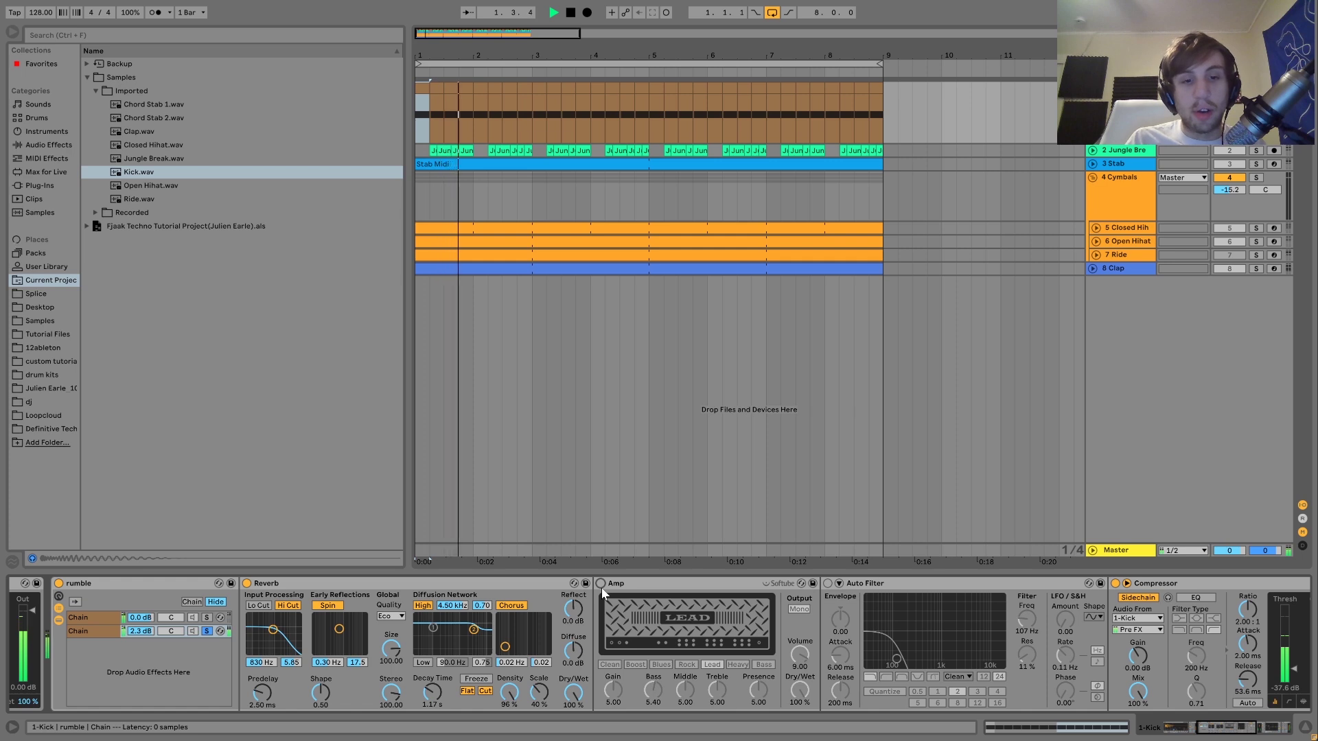
{"action": "left_click", "coordinate": [601, 584]}
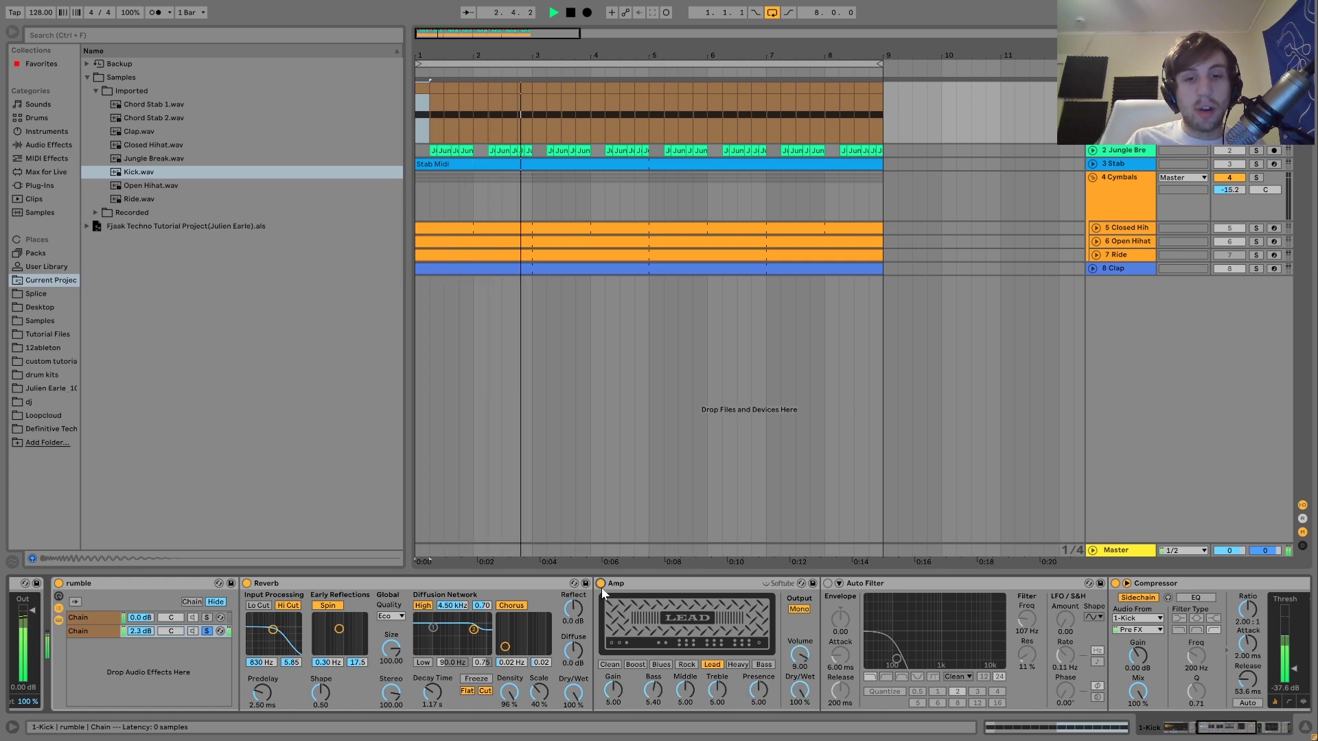
{"action": "key", "text": "space"}
Step: Unsolo the rumble rack's second chain during playback, then solo it again
{"action": "left_click", "coordinate": [209, 630]}
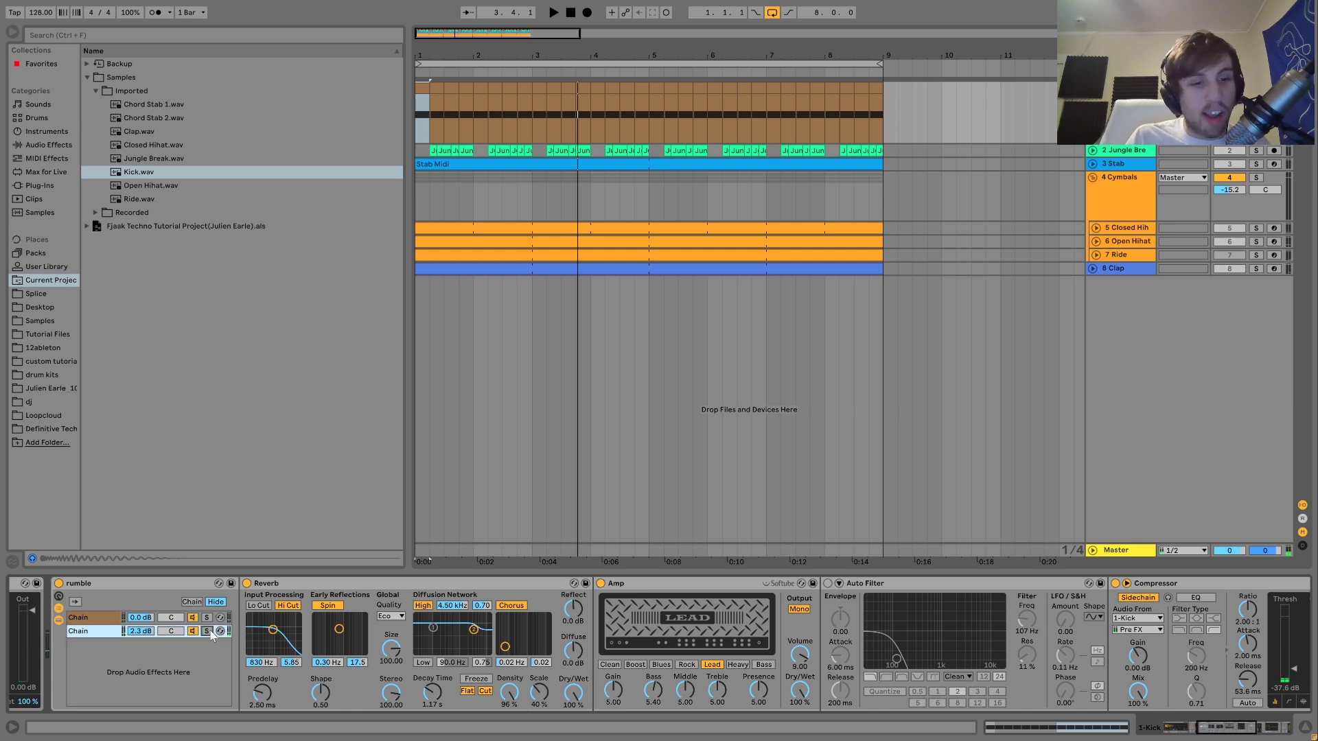
{"action": "key", "text": "space"}
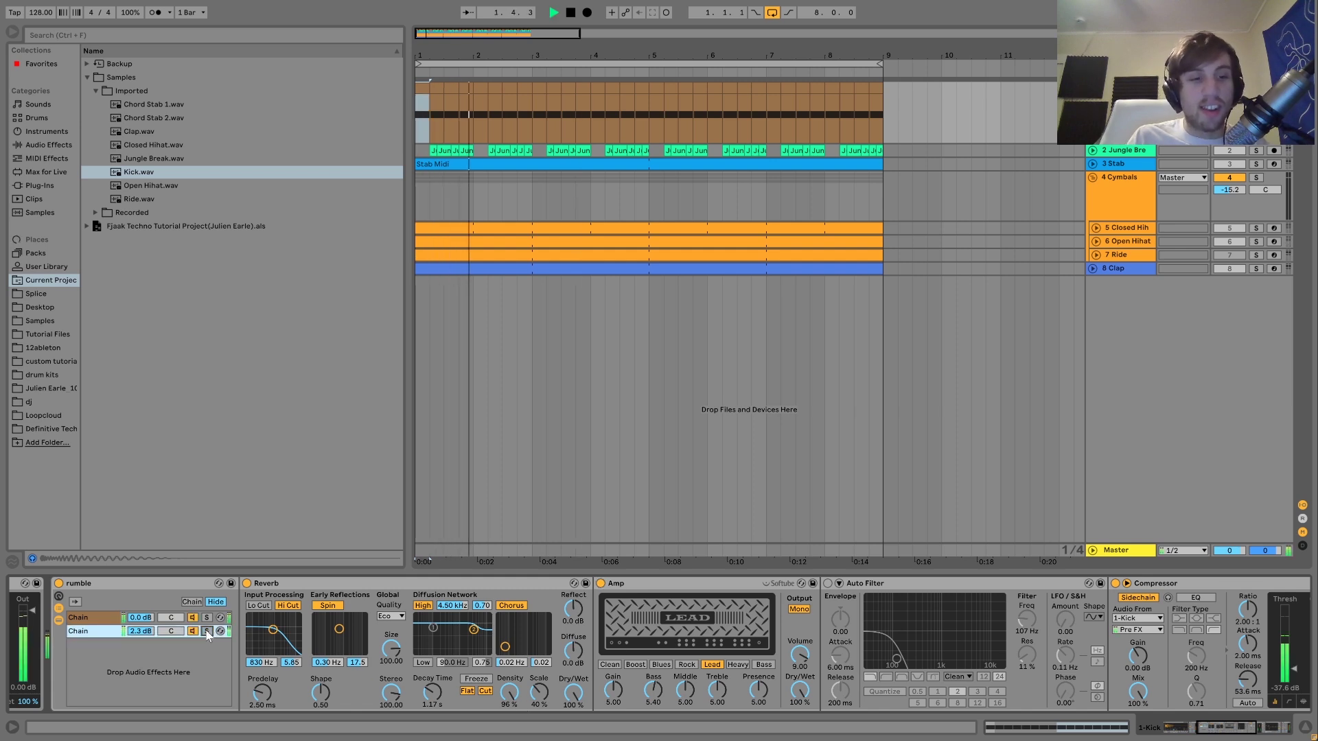
{"action": "left_click", "coordinate": [207, 631]}
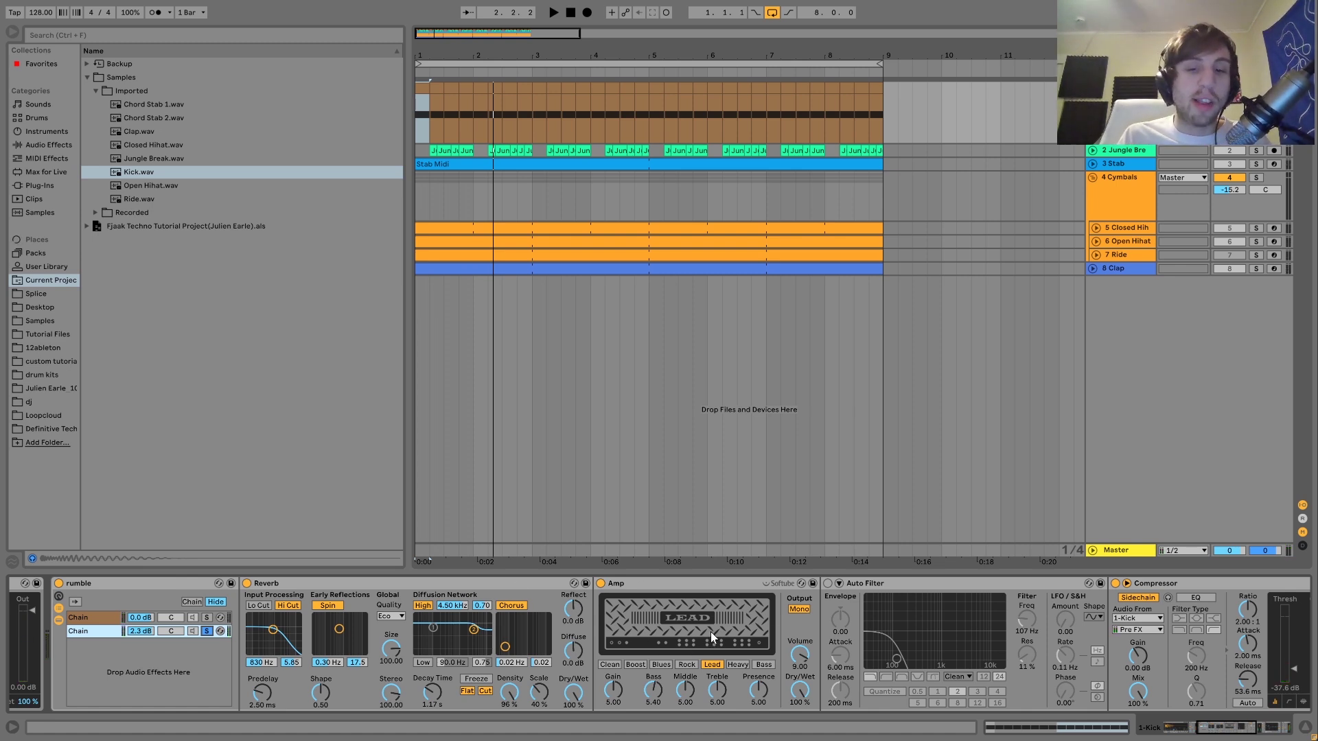
{"action": "key", "text": "space"}
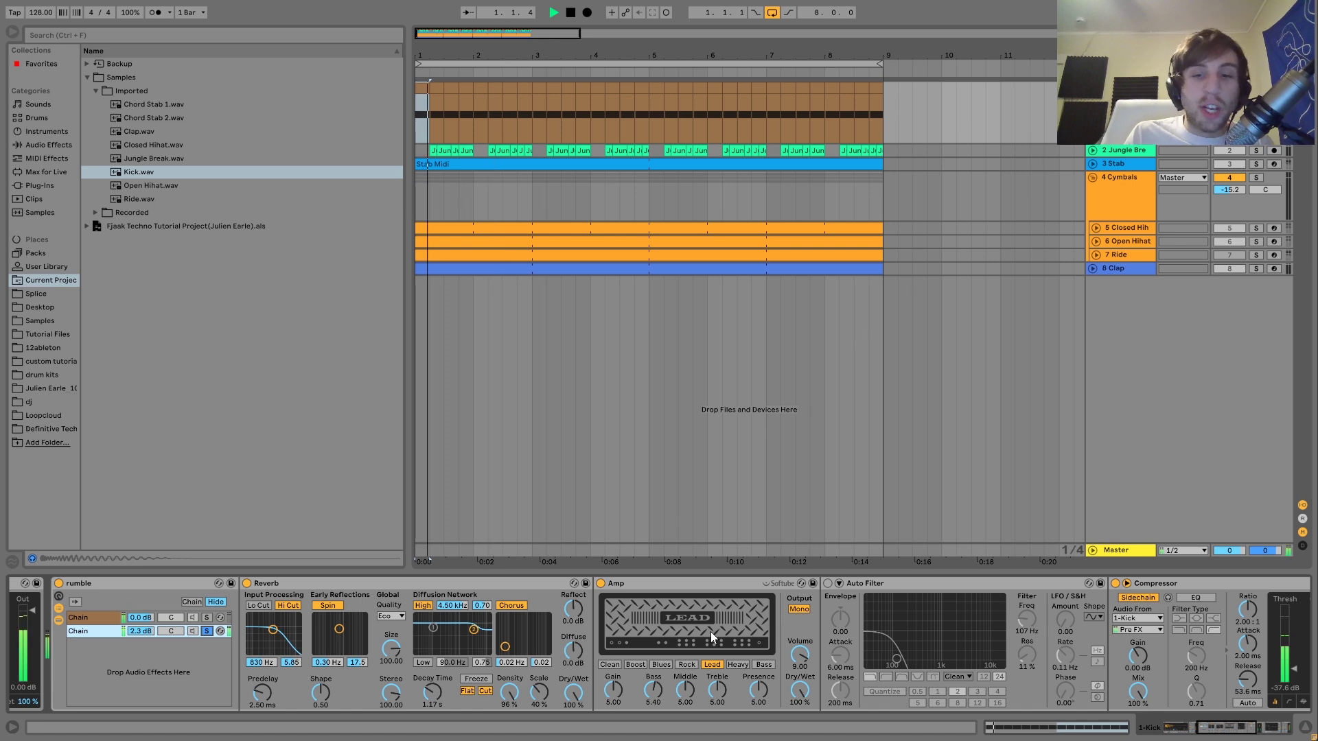
Step: Compare the kick with the Auto Filter on and bypassed, leaving it switched on
{"action": "left_click", "coordinate": [829, 583]}
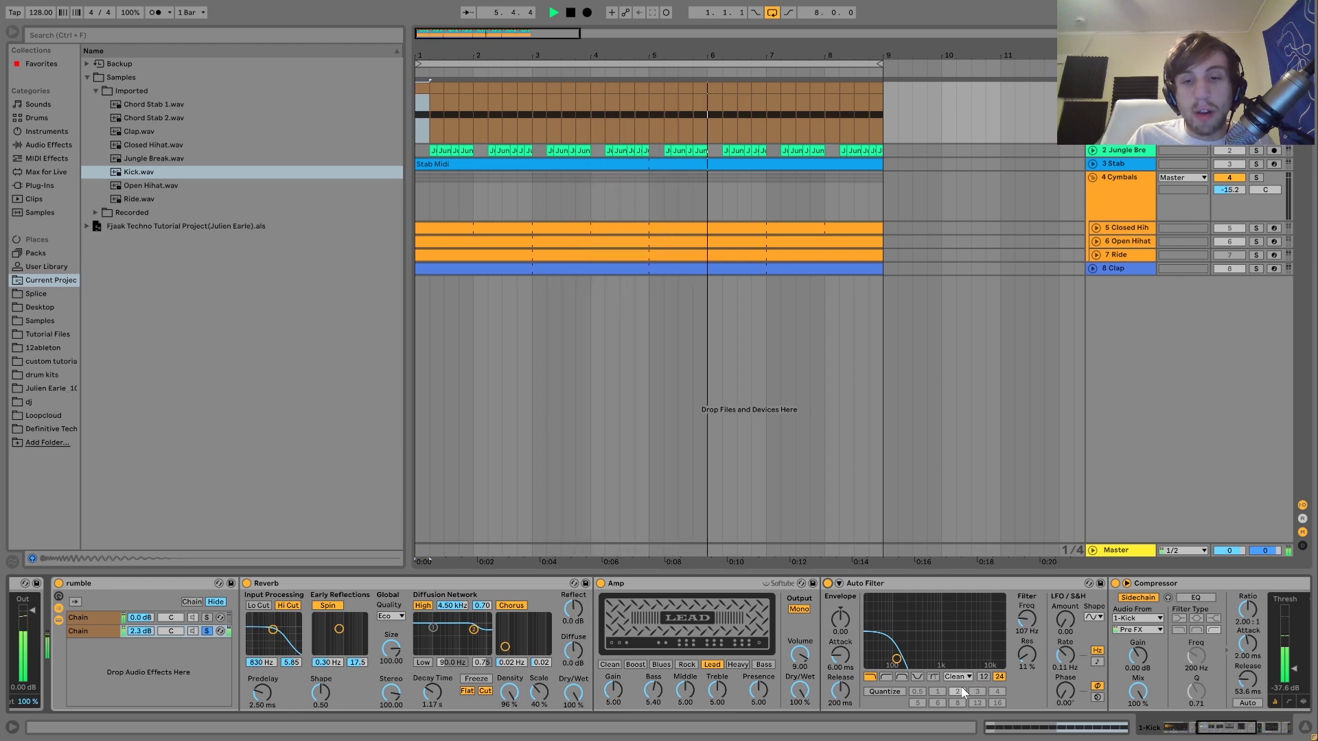
{"action": "key", "text": "space"}
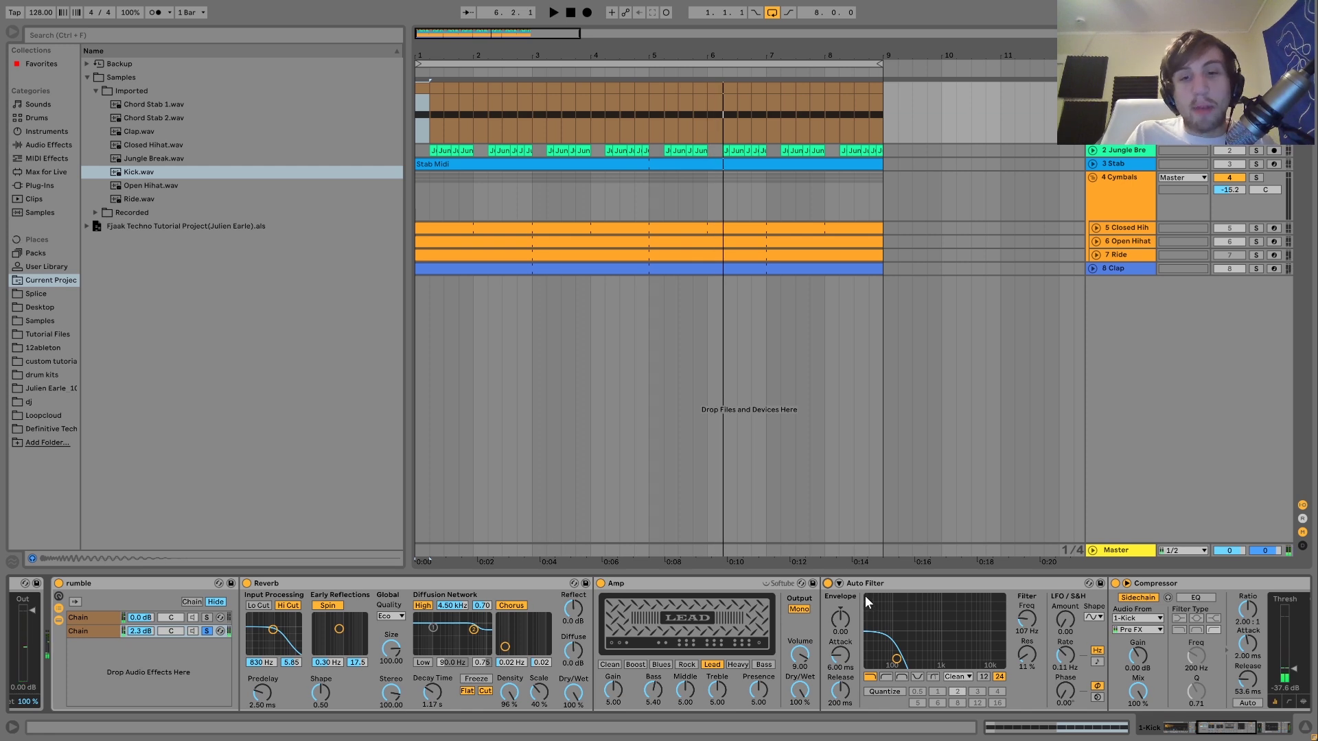
{"action": "key", "text": "space"}
{"action": "left_click", "coordinate": [828, 584]}
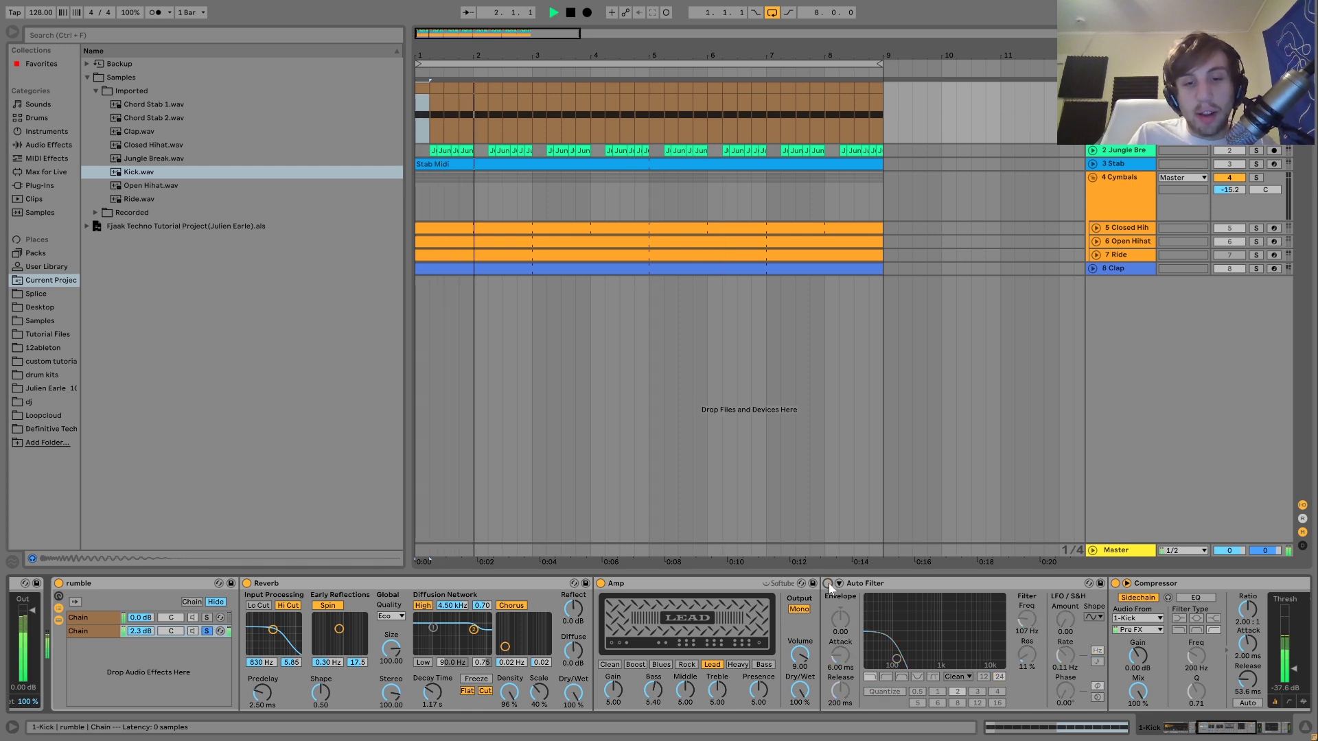
{"action": "left_click", "coordinate": [829, 584]}
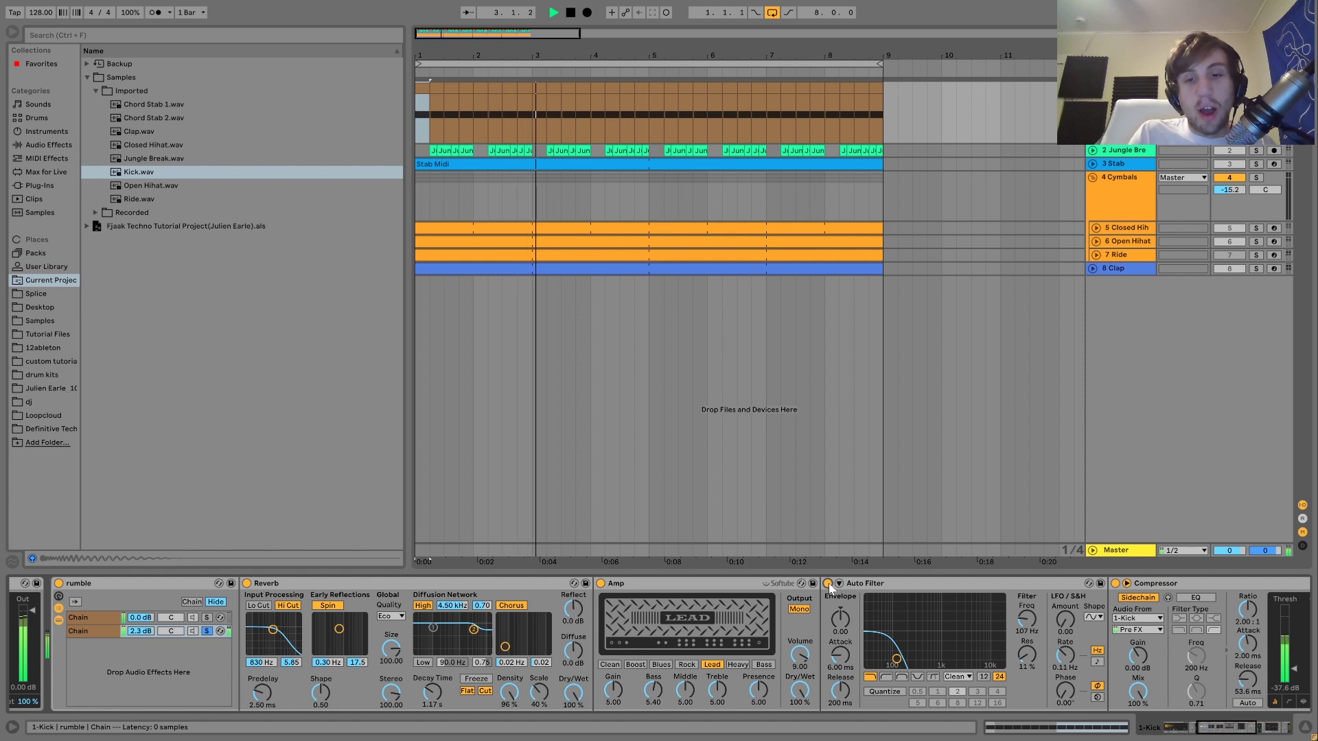
{"action": "left_click", "coordinate": [829, 585]}
{"action": "key", "text": "space"}
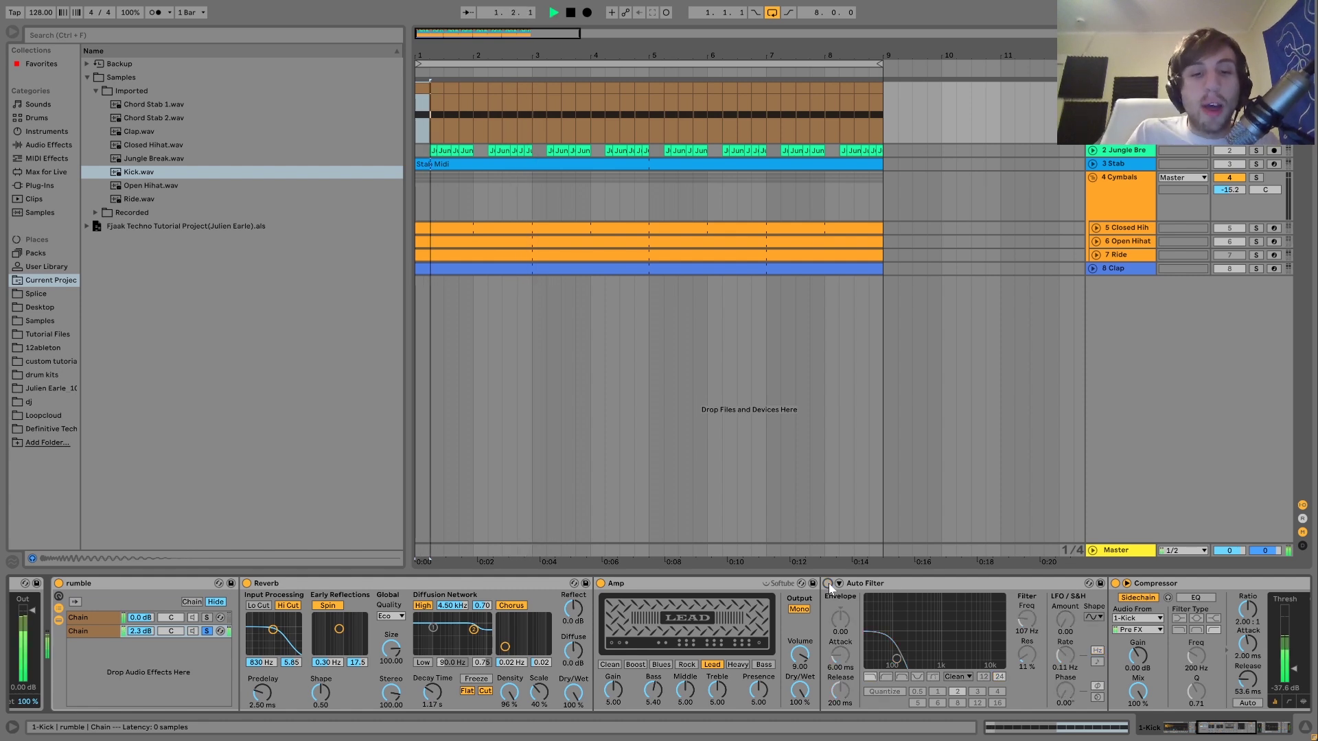
{"action": "key", "text": "space"}
{"action": "left_click", "coordinate": [828, 584]}
{"action": "key", "text": "space"}
{"action": "scroll", "coordinate": [828, 587], "scroll_direction": "right", "scroll_amount": 5}
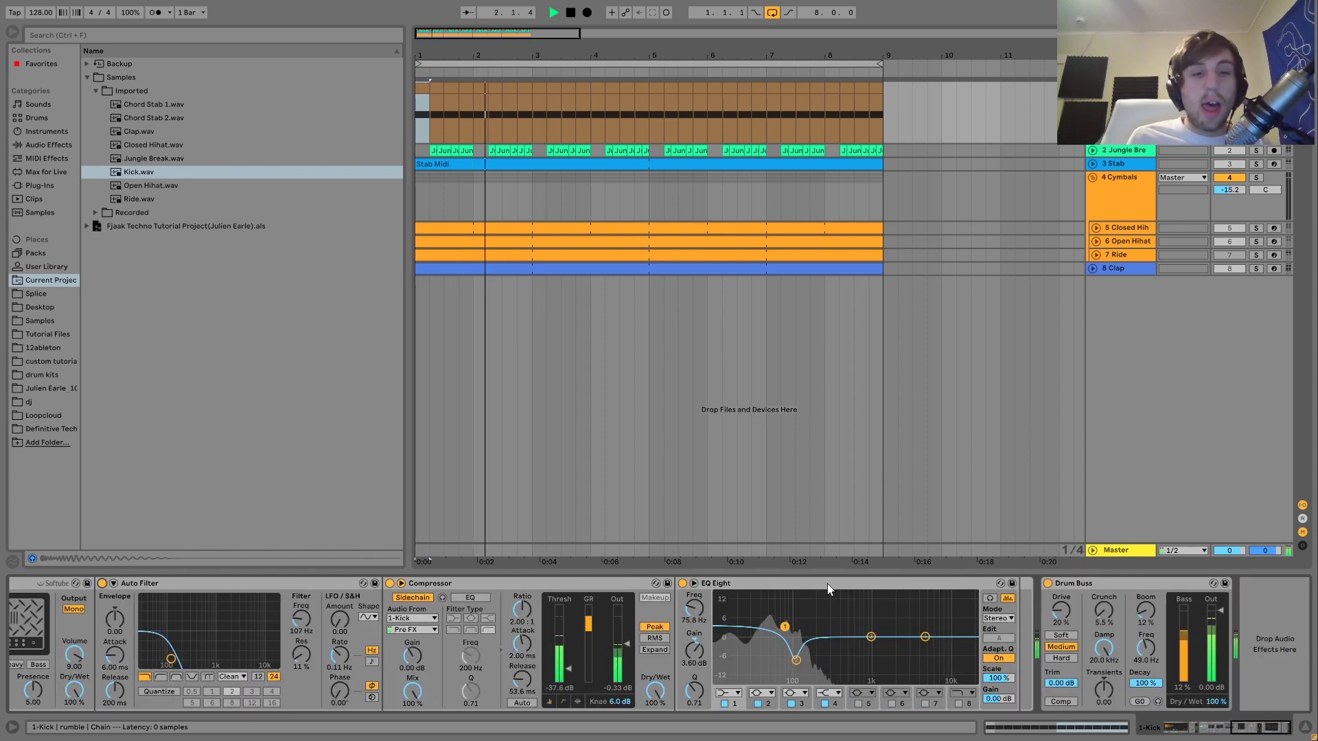
{"action": "key", "text": "space"}
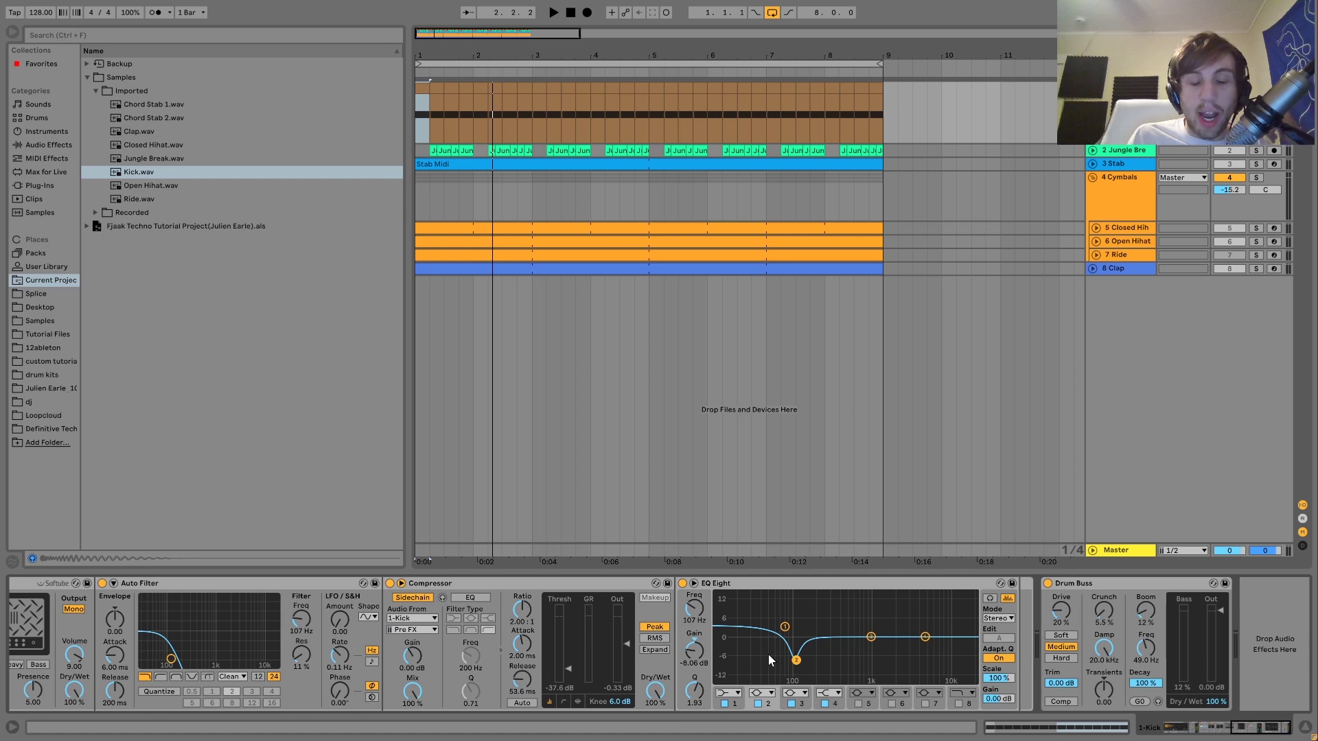
{"action": "scroll", "coordinate": [767, 661], "scroll_direction": "left", "scroll_amount": 10}
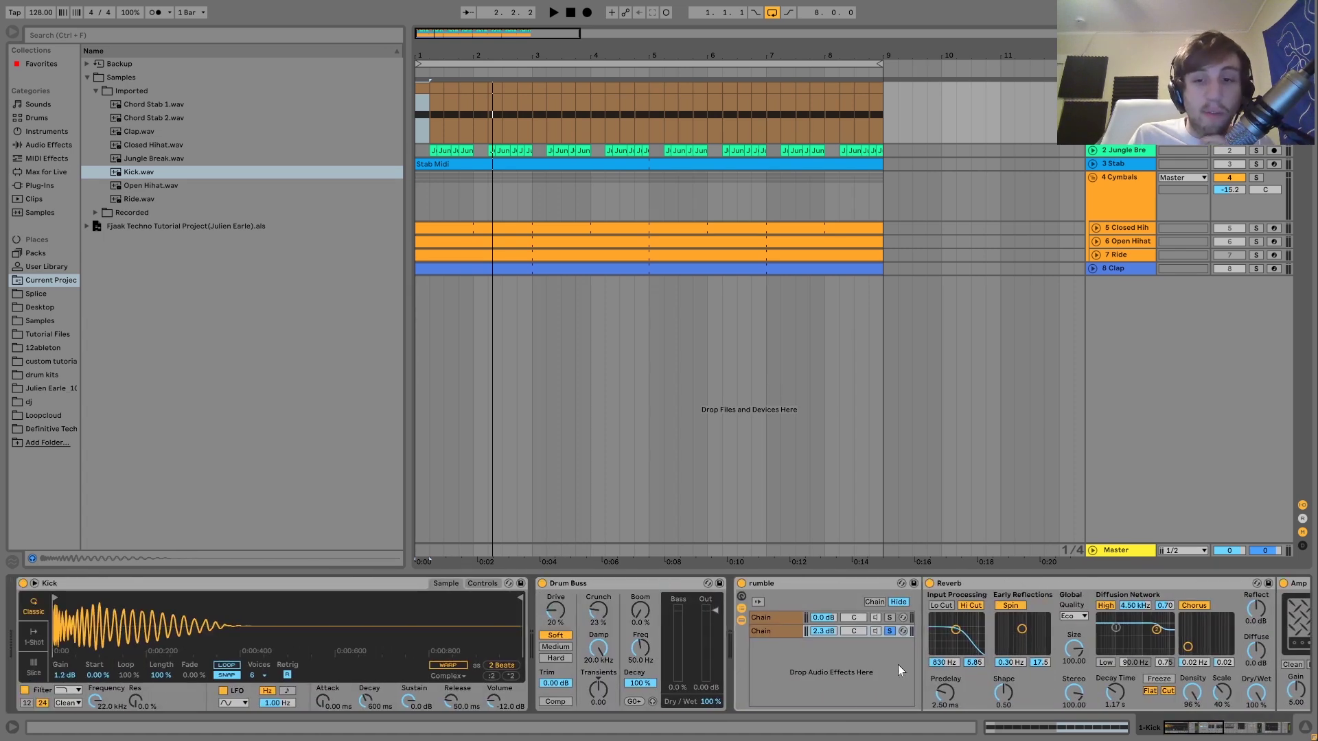
Step: Unsolo rumble chain 2, show its devices, and A/B its Drum Buss while playing, leaving it on
{"action": "left_click", "coordinate": [889, 631]}
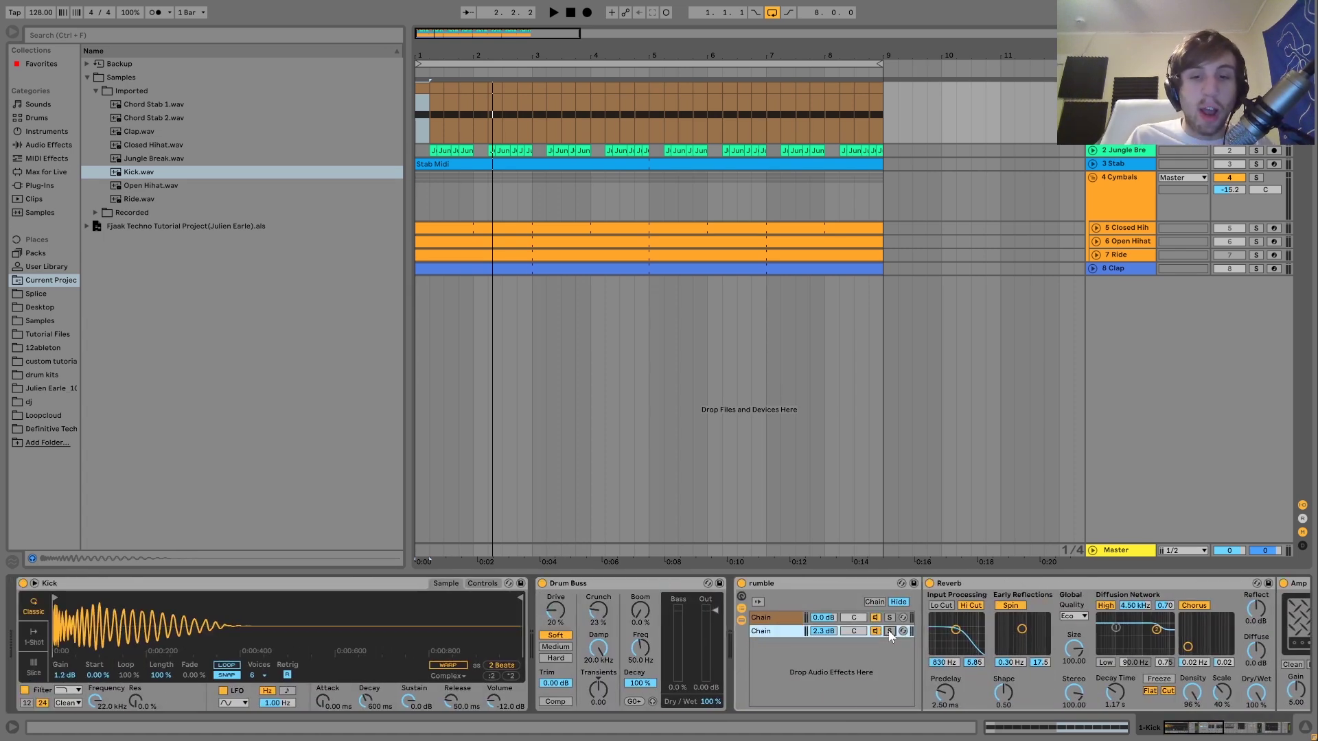
{"action": "left_click", "coordinate": [742, 619]}
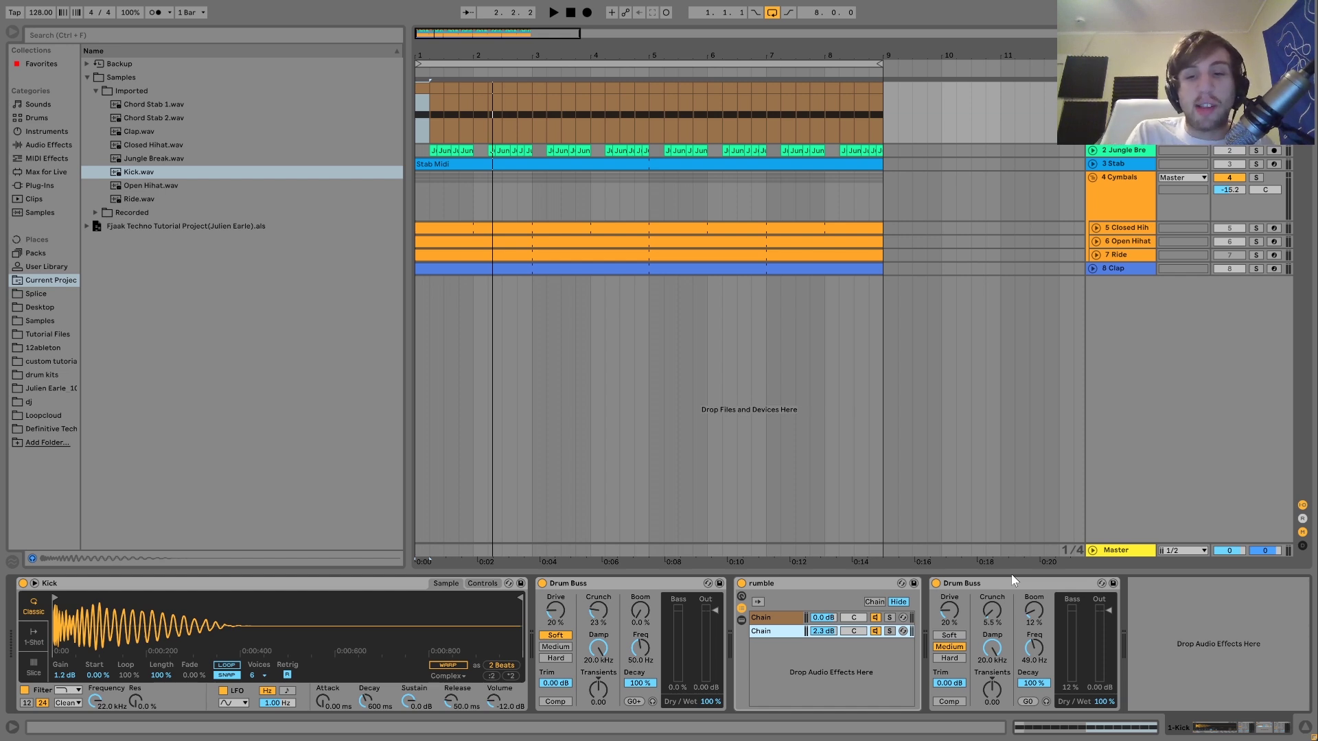
{"action": "left_click", "coordinate": [937, 584]}
{"action": "key", "text": "space"}
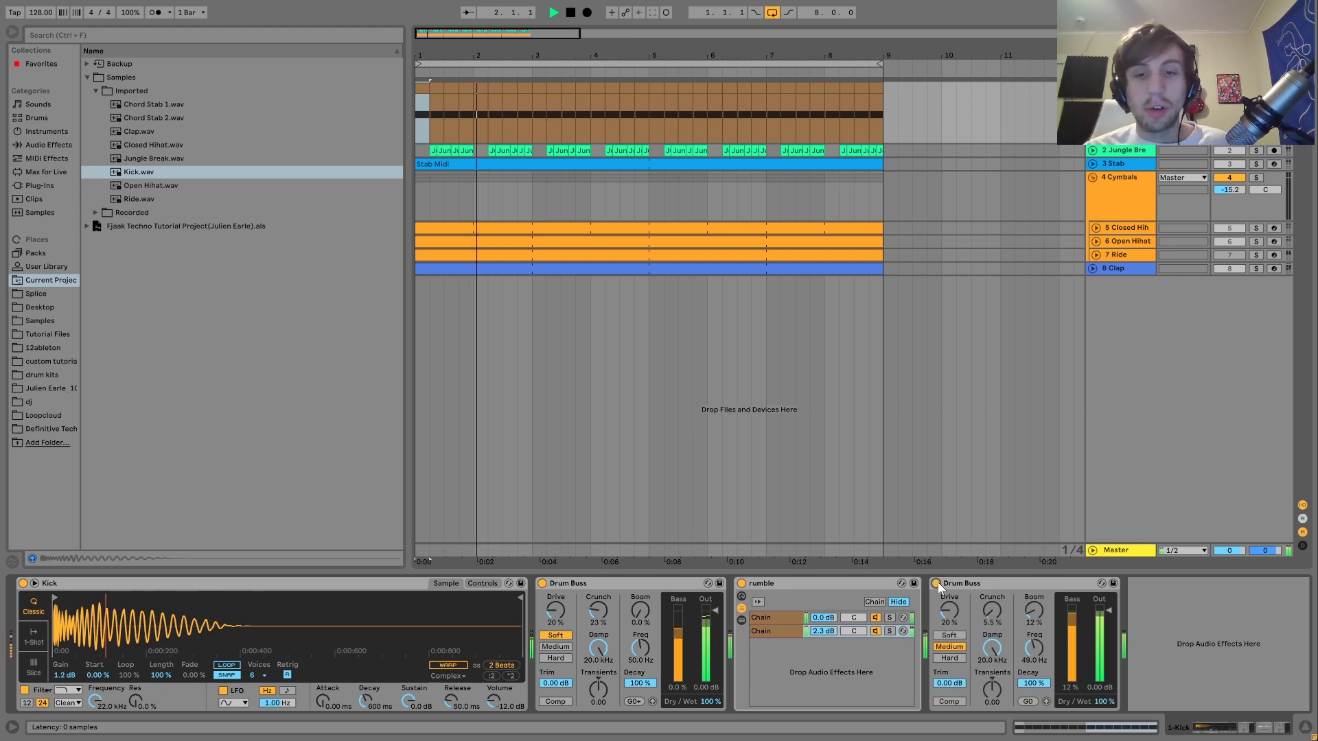
{"action": "left_click", "coordinate": [936, 583]}
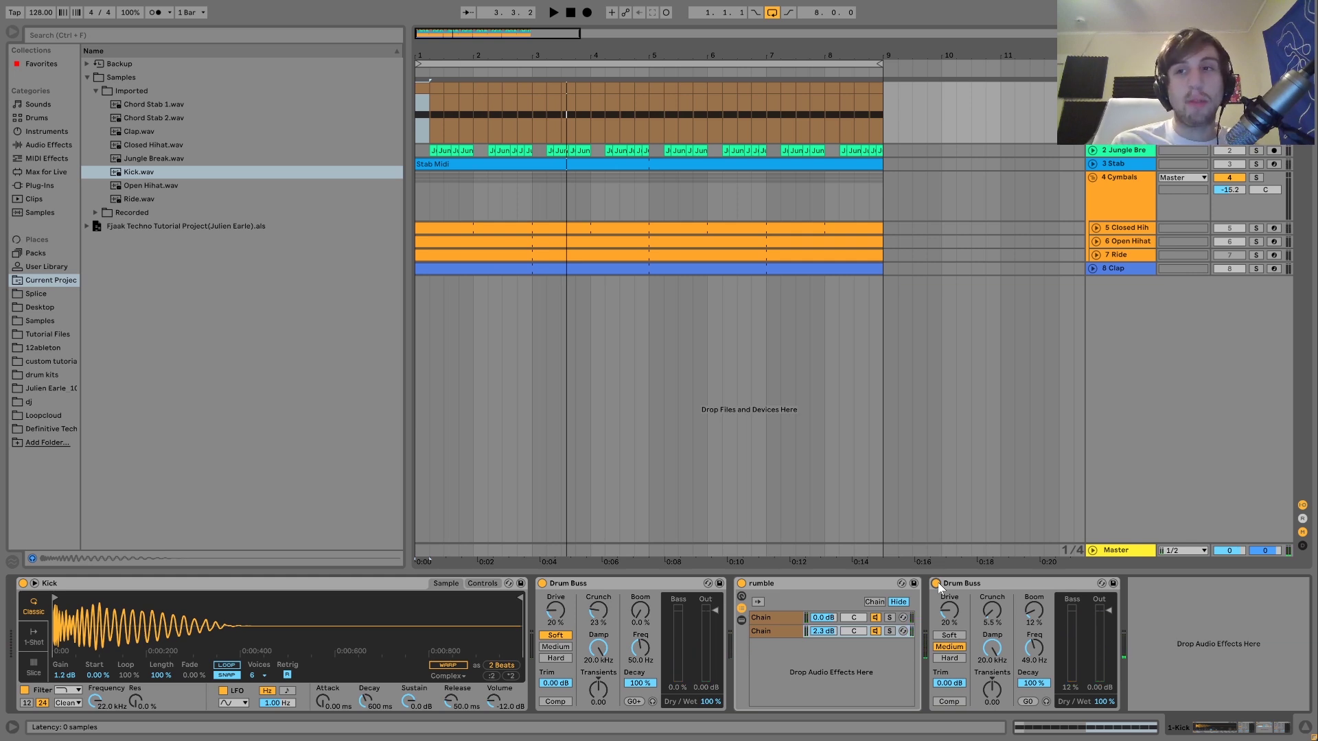
{"action": "key", "text": "space"}
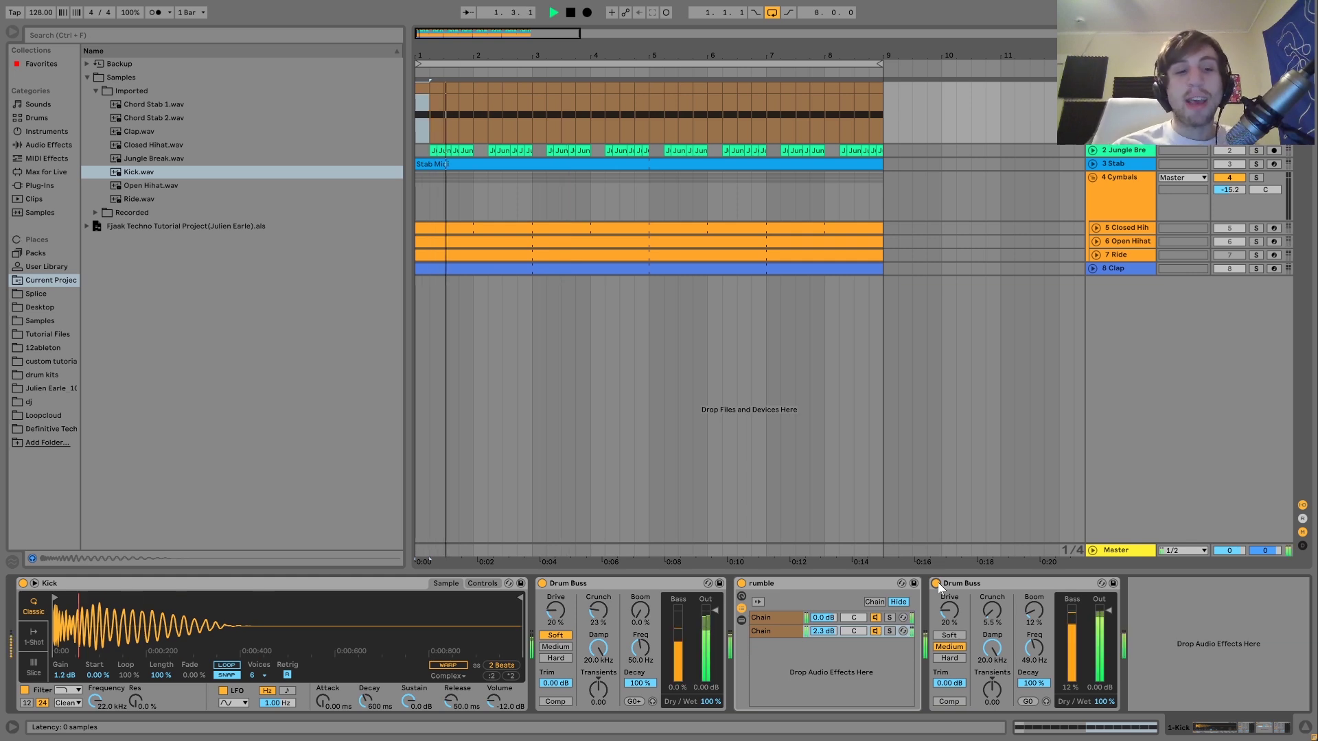
{"action": "key", "text": "space"}
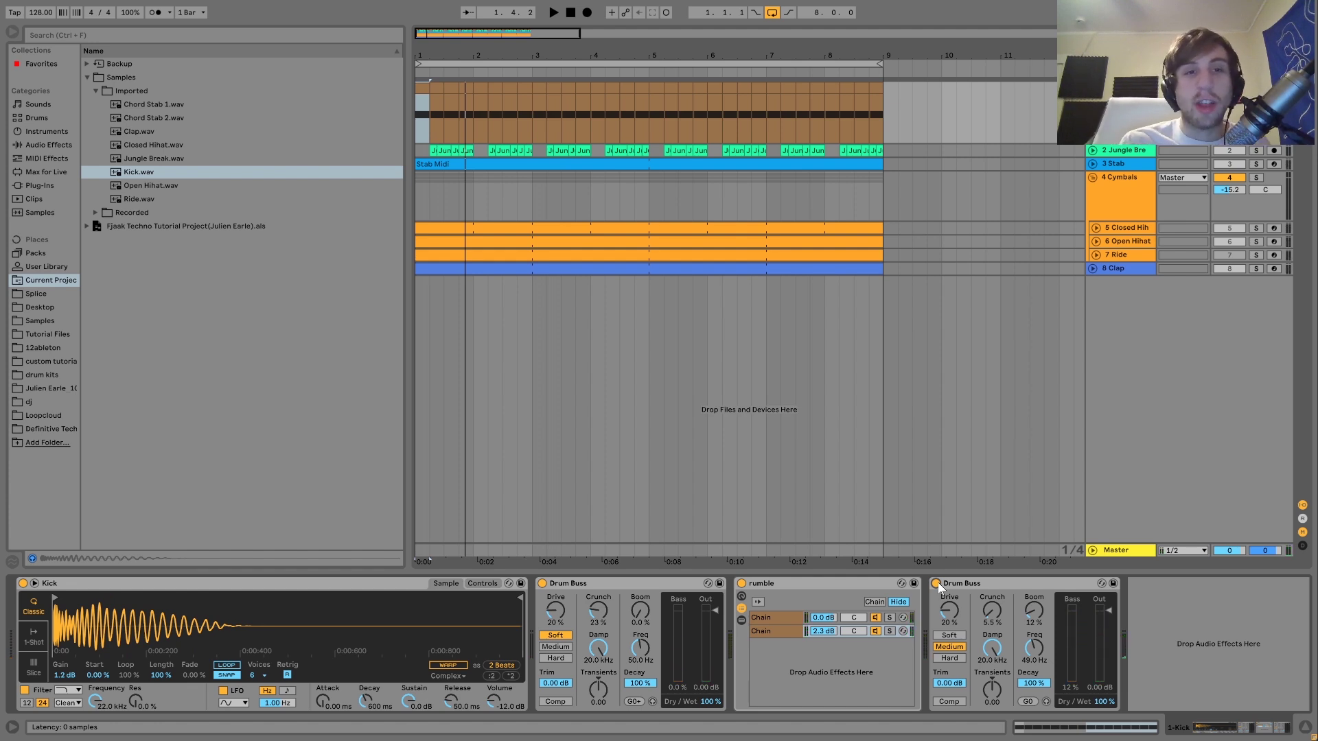
{"action": "key", "text": "space"}
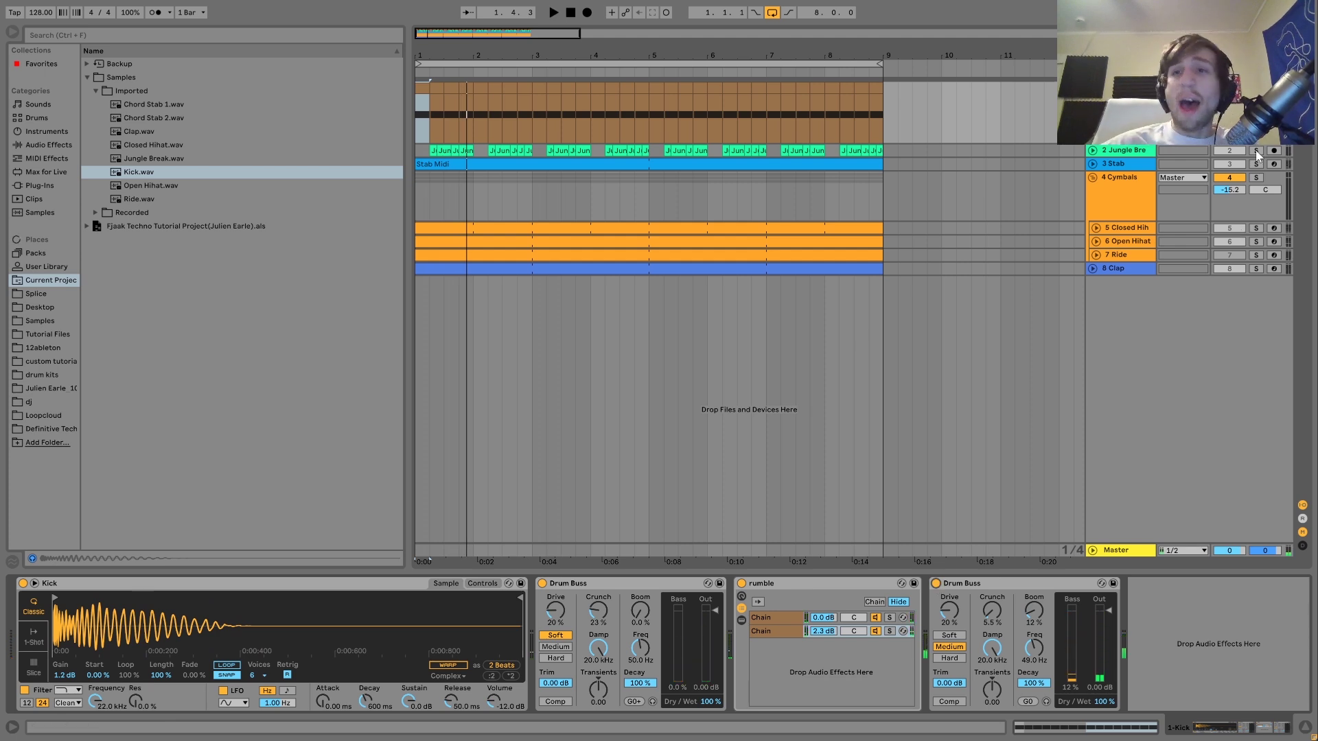
Step: Solo and unfold the Jungle Break track, then play from its lane start
{"action": "left_click", "coordinate": [1256, 151]}
{"action": "left_click", "coordinate": [1096, 150]}
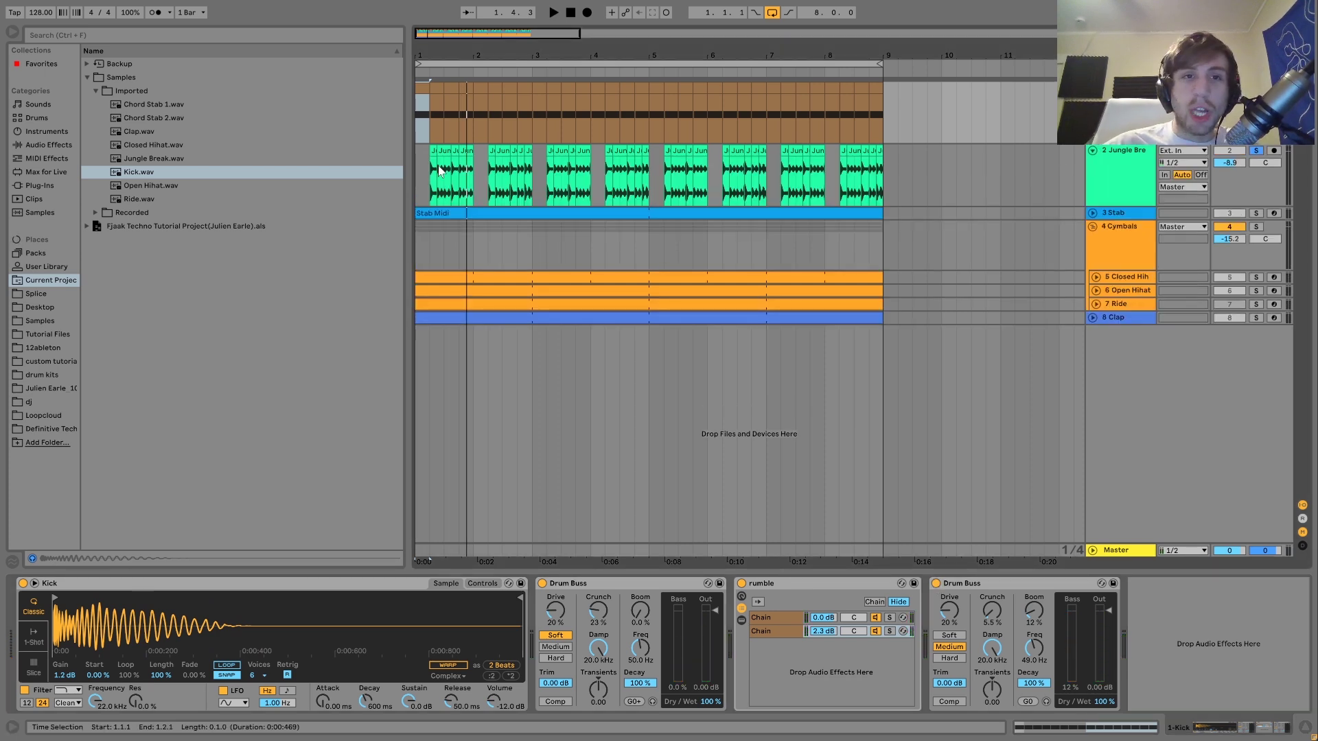
{"action": "left_click", "coordinate": [416, 169]}
{"action": "key", "text": "space"}
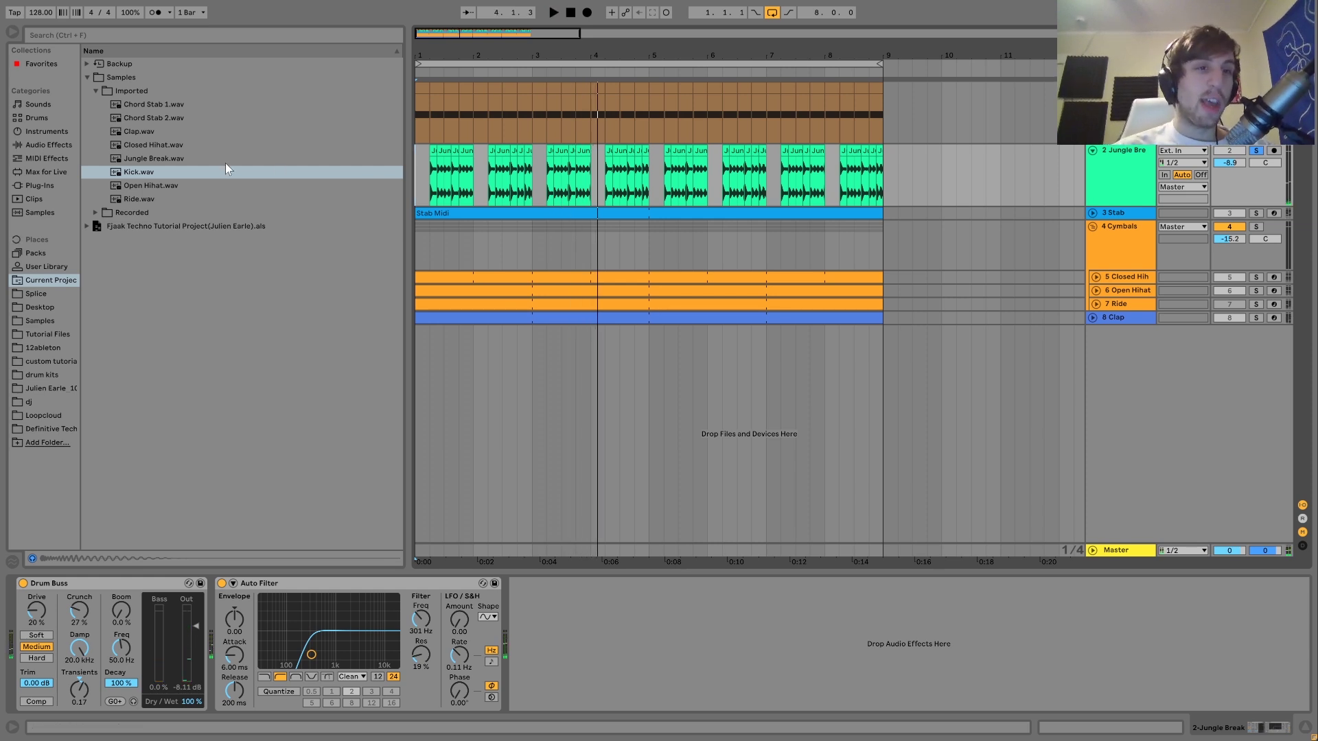
Step: Select Jungle Break.wav in the browser, zoom into the first bars, and place the insert point at 1.2.1
{"action": "left_click", "coordinate": [157, 159]}
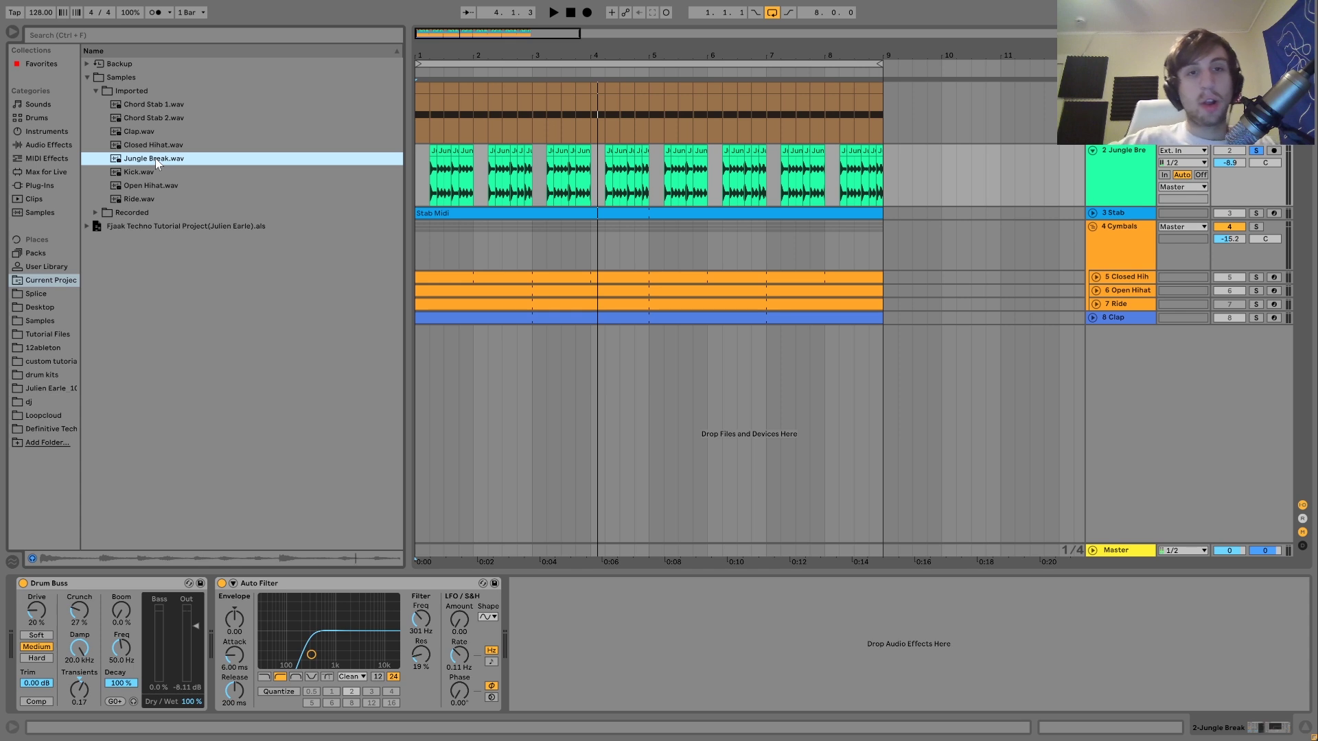
{"action": "left_click_drag", "start_coordinate": [431, 59], "coordinate": [465, 192]}
{"action": "left_click", "coordinate": [438, 182]}
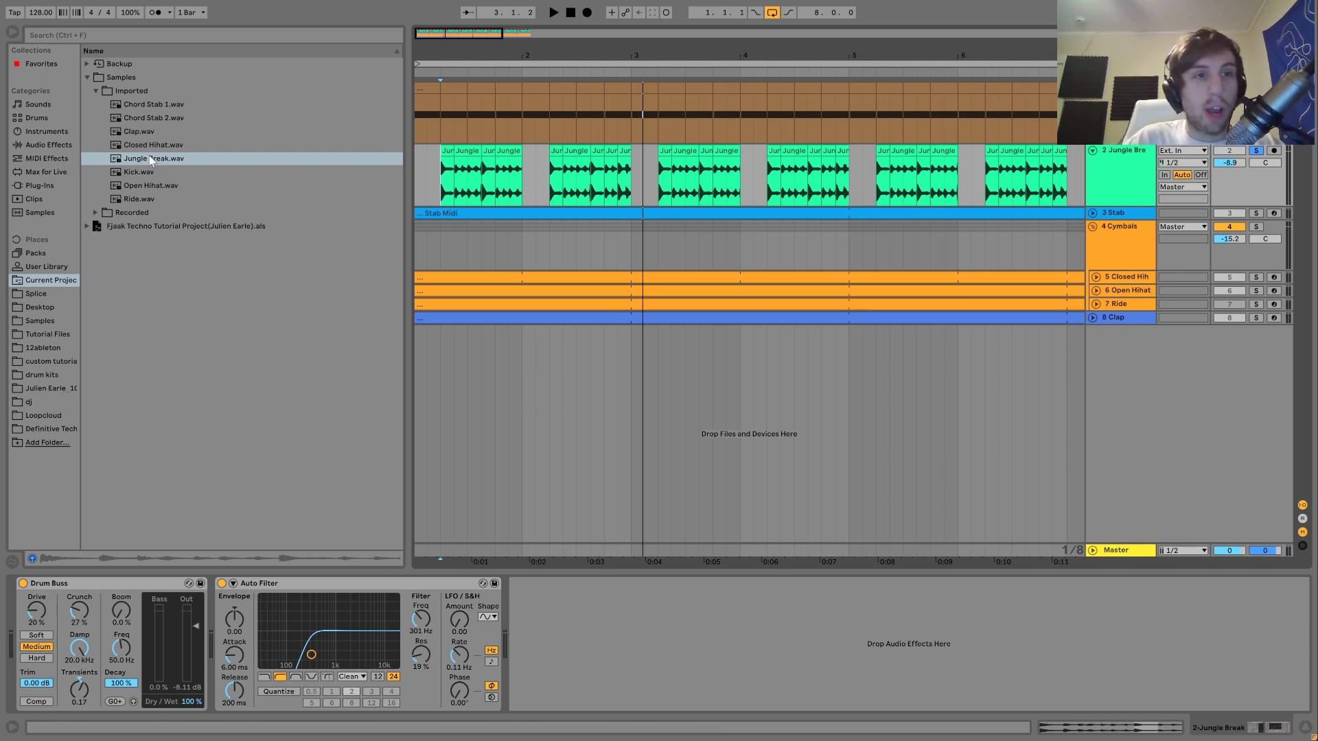
{"action": "left_click_drag", "start_coordinate": [151, 159], "coordinate": [469, 349]}
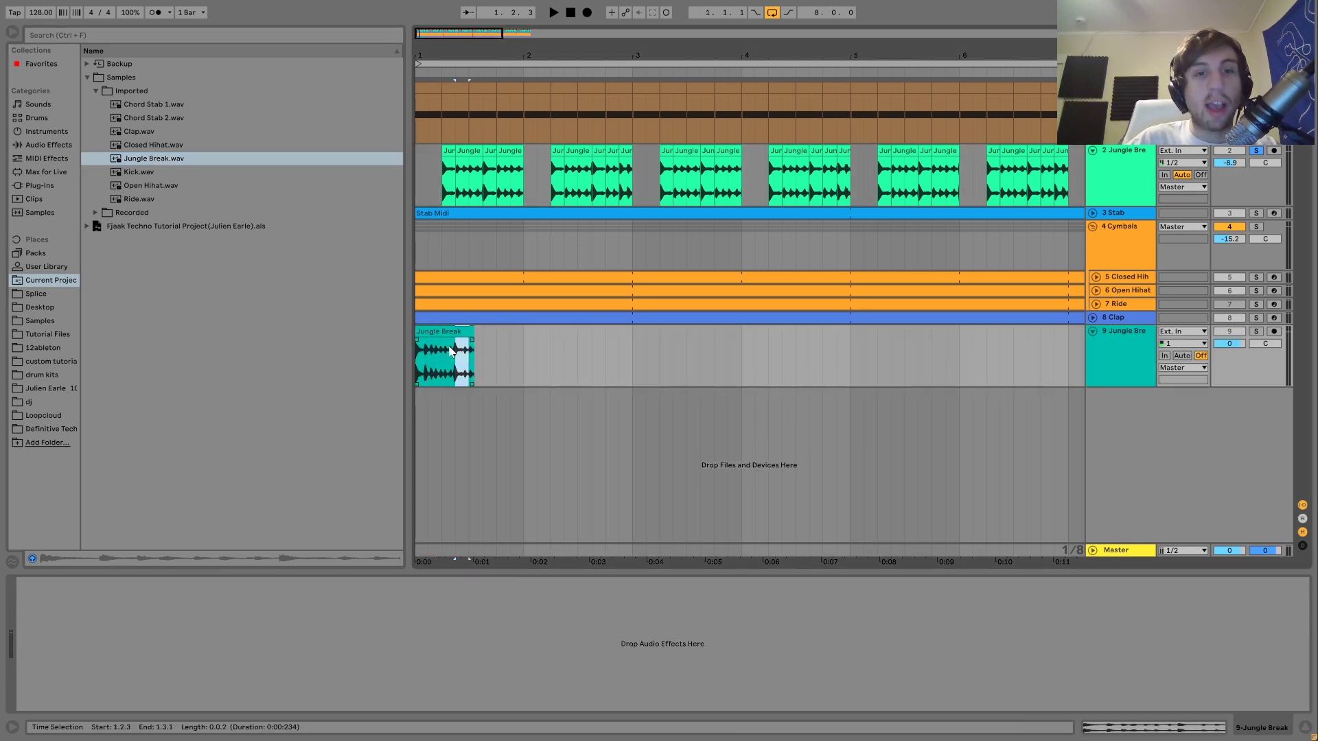
{"action": "left_click", "coordinate": [1123, 373]}
{"action": "key", "text": "Delete"}
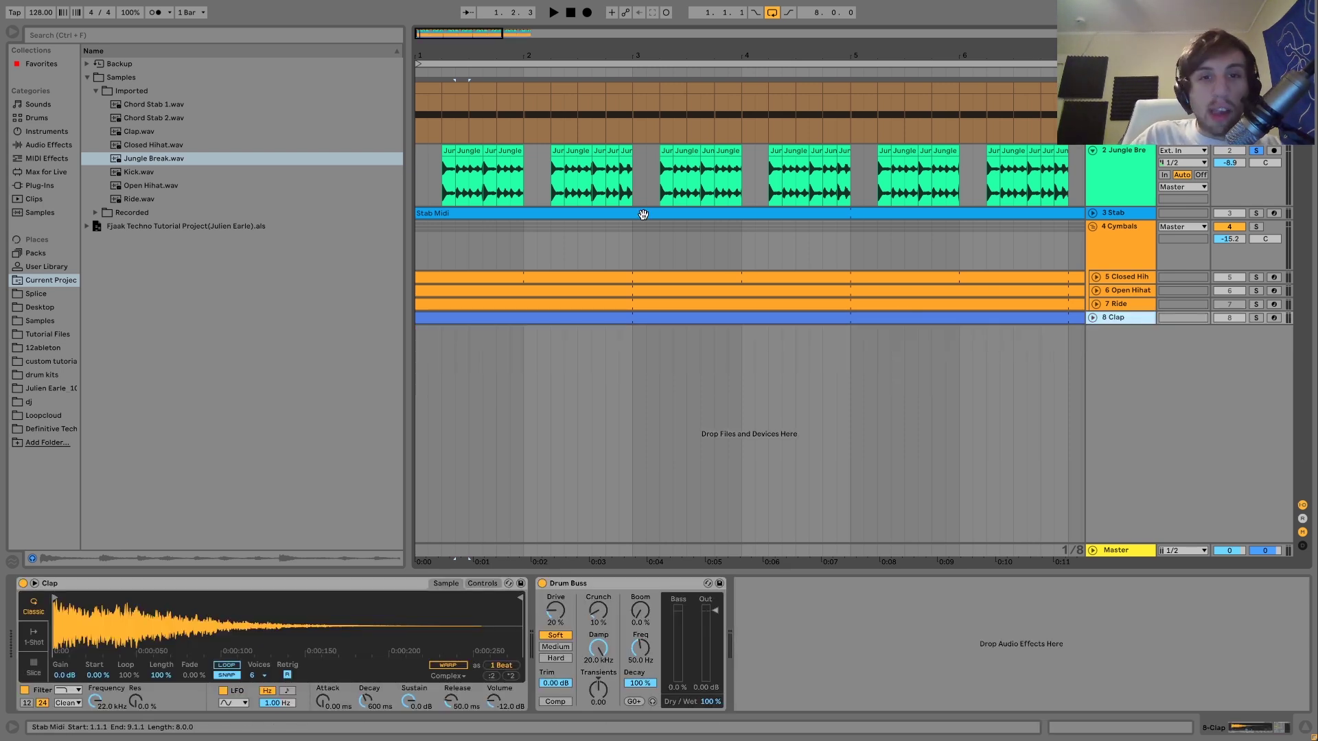
{"action": "left_click", "coordinate": [447, 150]}
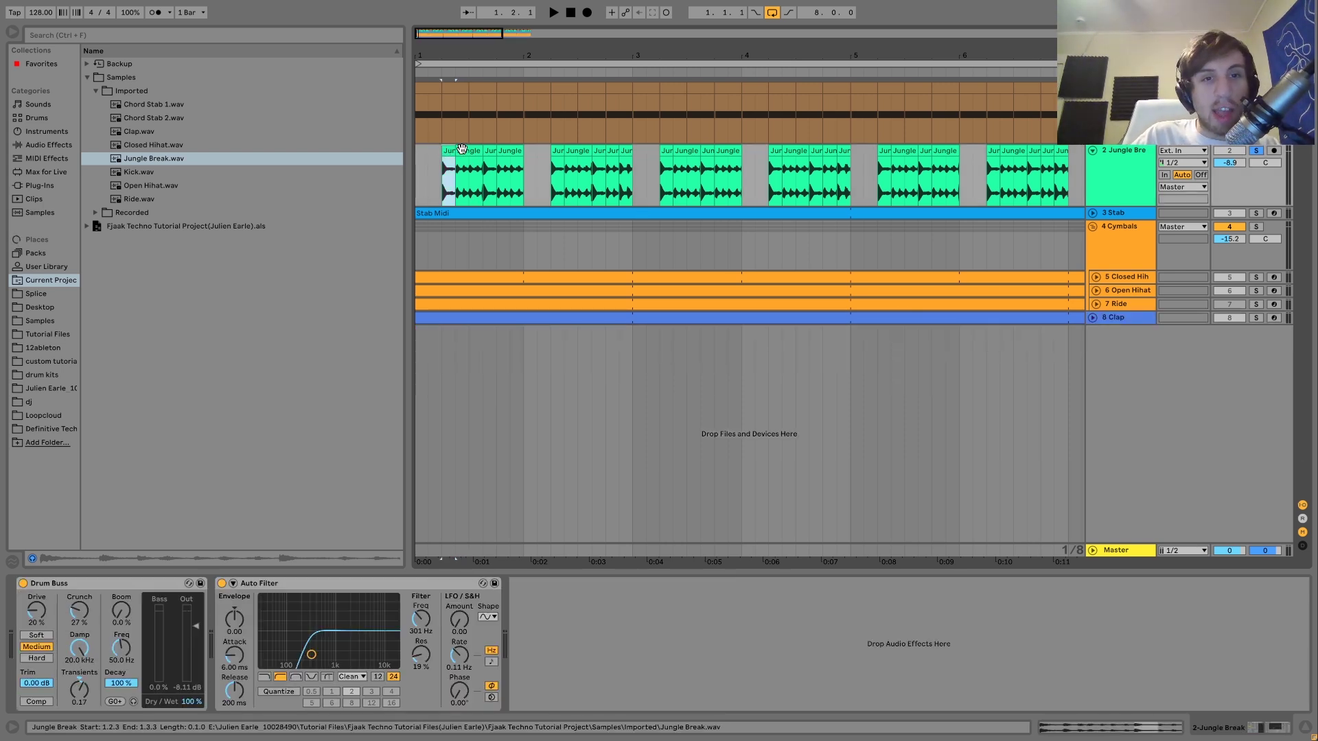
{"action": "left_click", "coordinate": [461, 150], "text": "shift"}
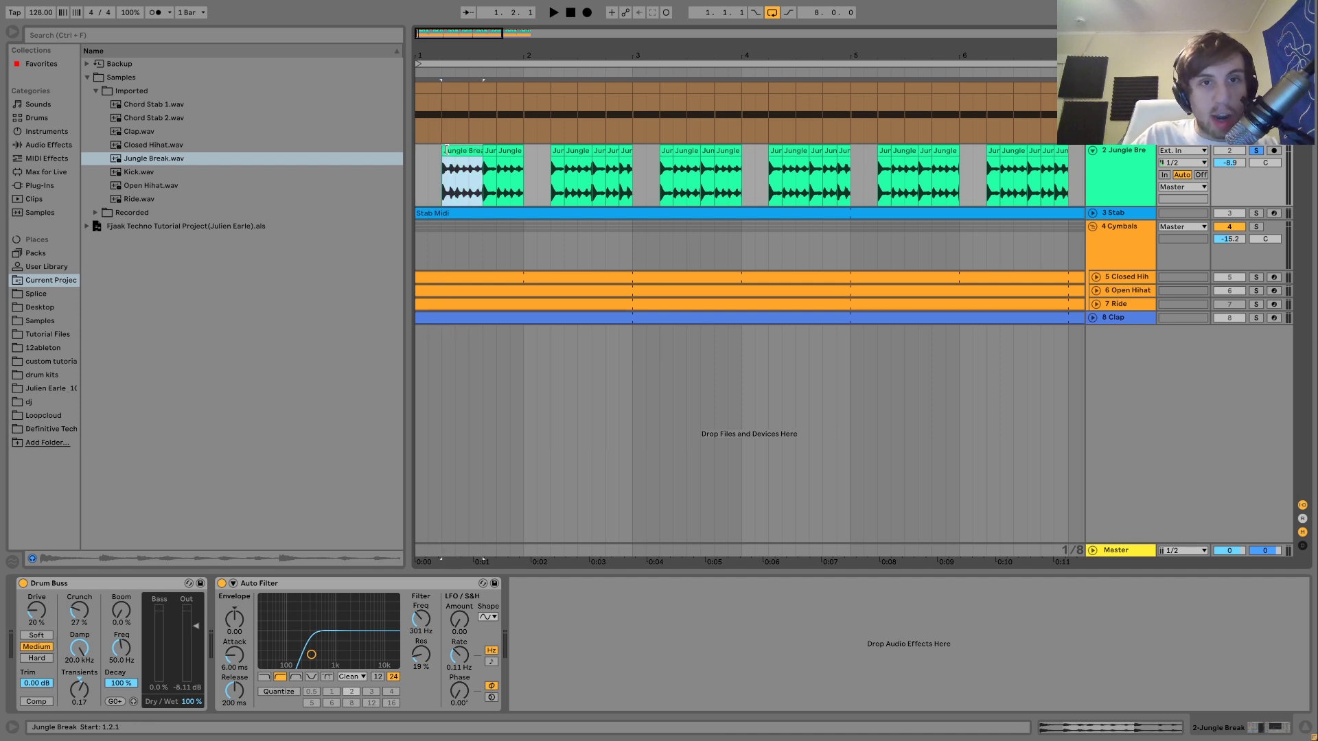
{"action": "key", "text": "space"}
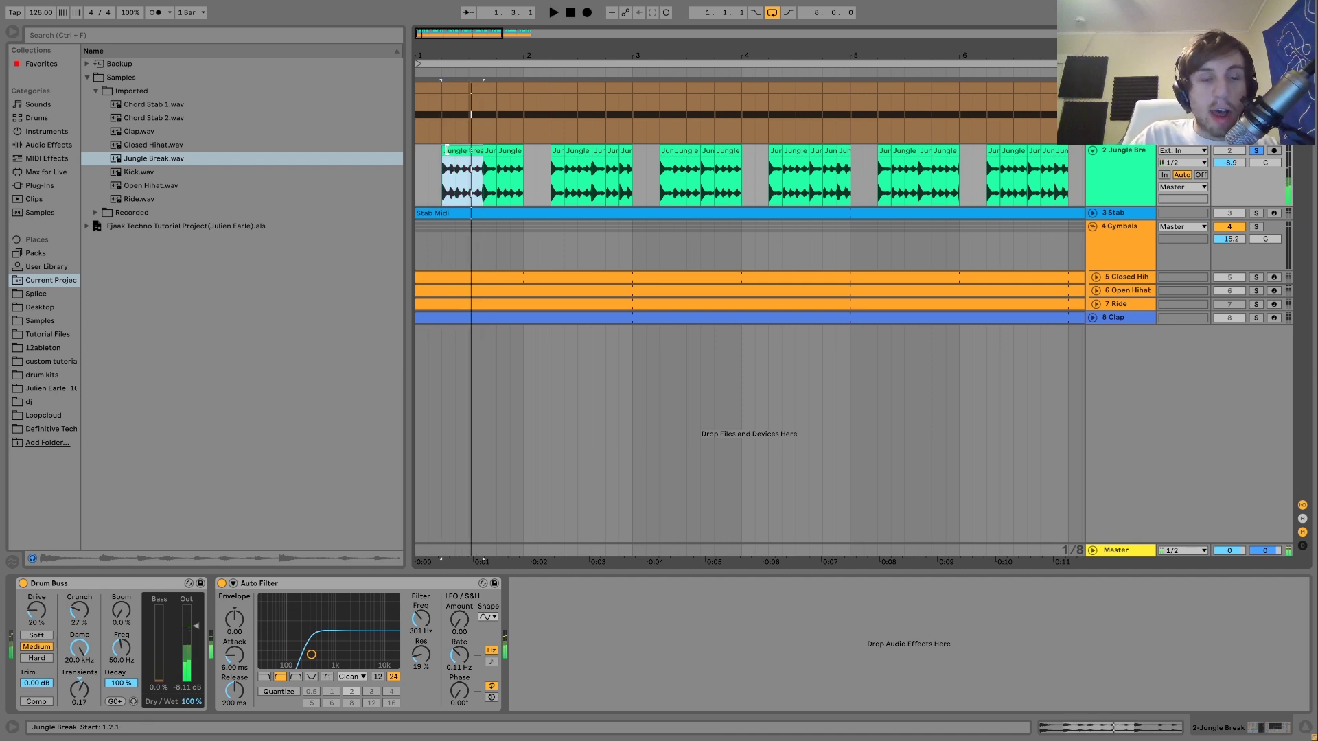
{"action": "left_click", "coordinate": [448, 151]}
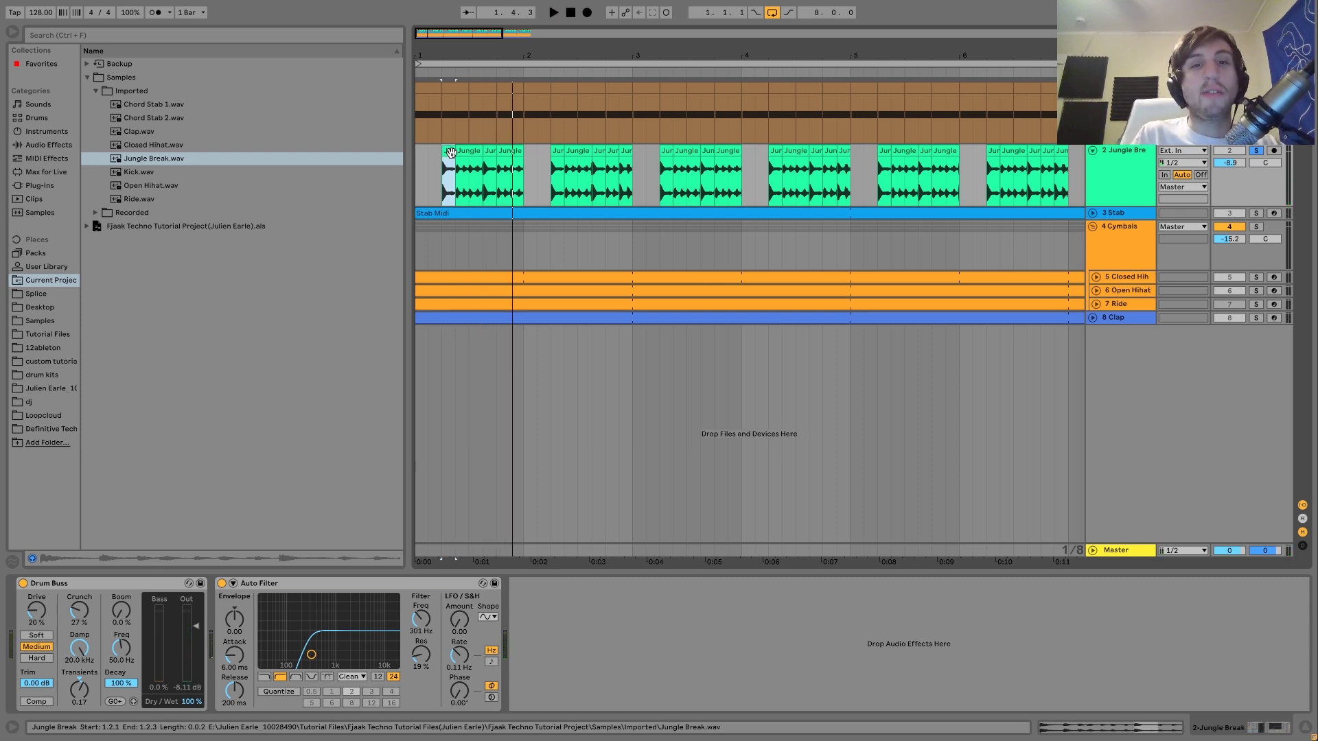
{"action": "left_click", "coordinate": [591, 191]}
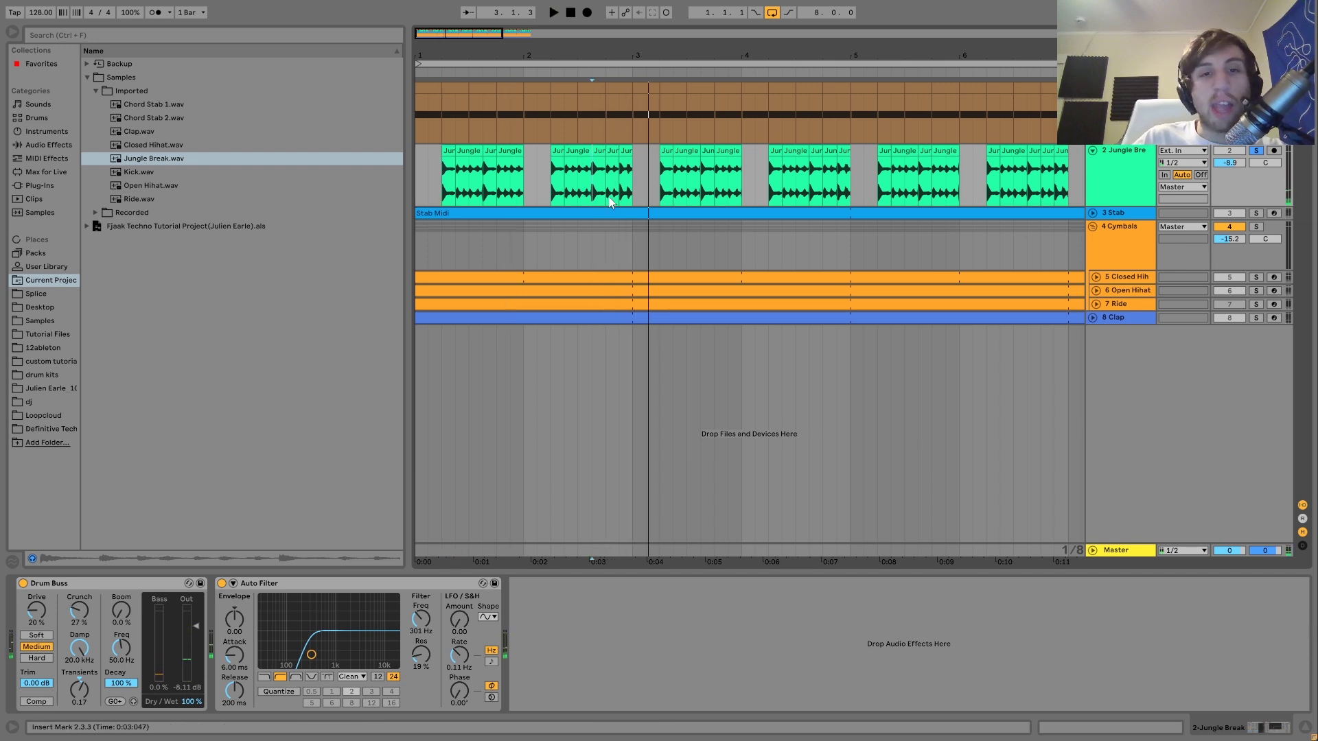
{"action": "key", "text": "space"}
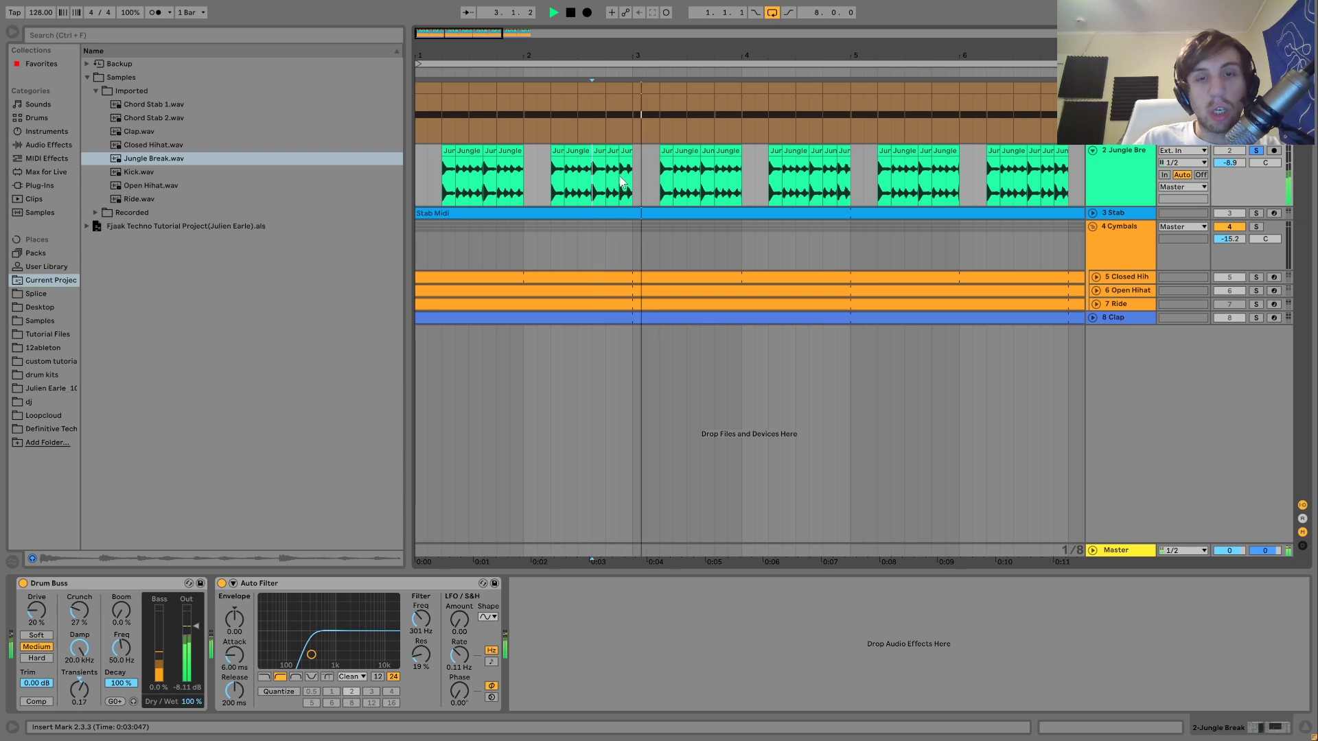
{"action": "key", "text": "space"}
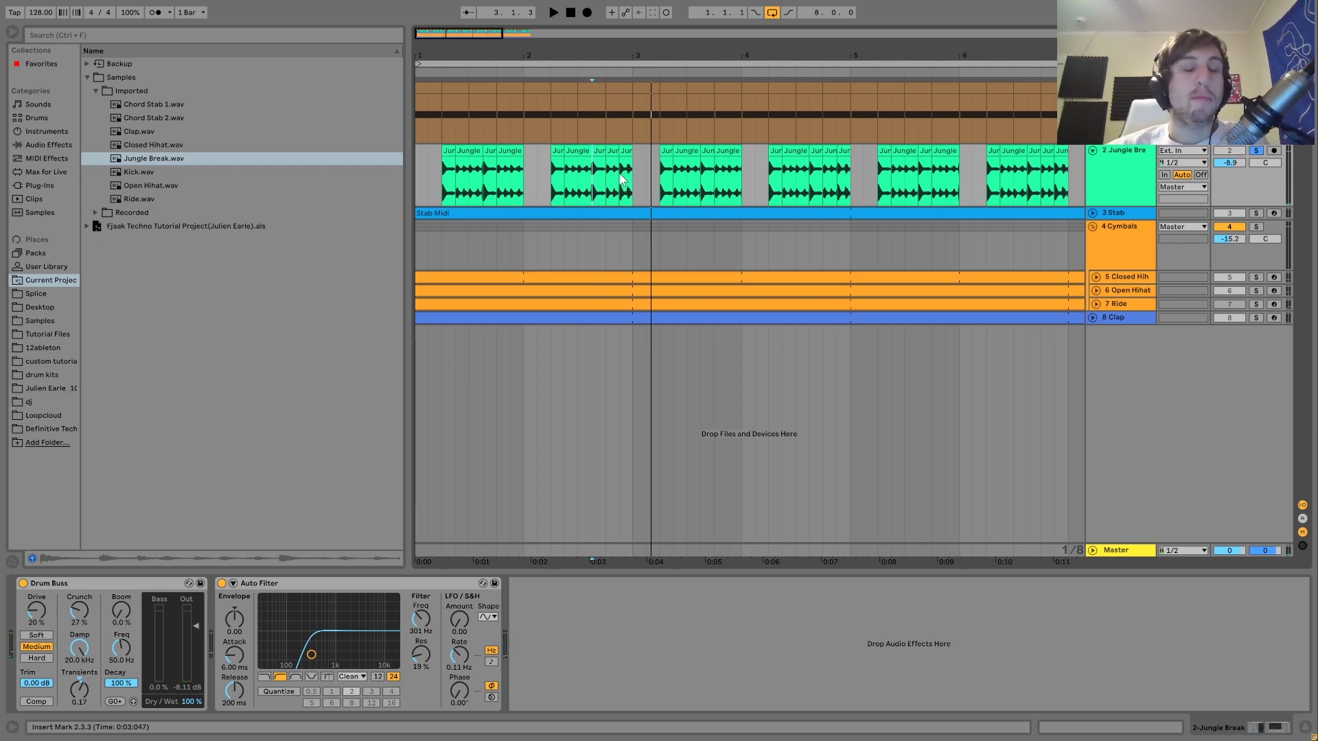
Step: Reset playback to 1.1.1, unsolo Cymbals, and play the Jungle Break soloed
{"action": "left_click", "coordinate": [420, 198]}
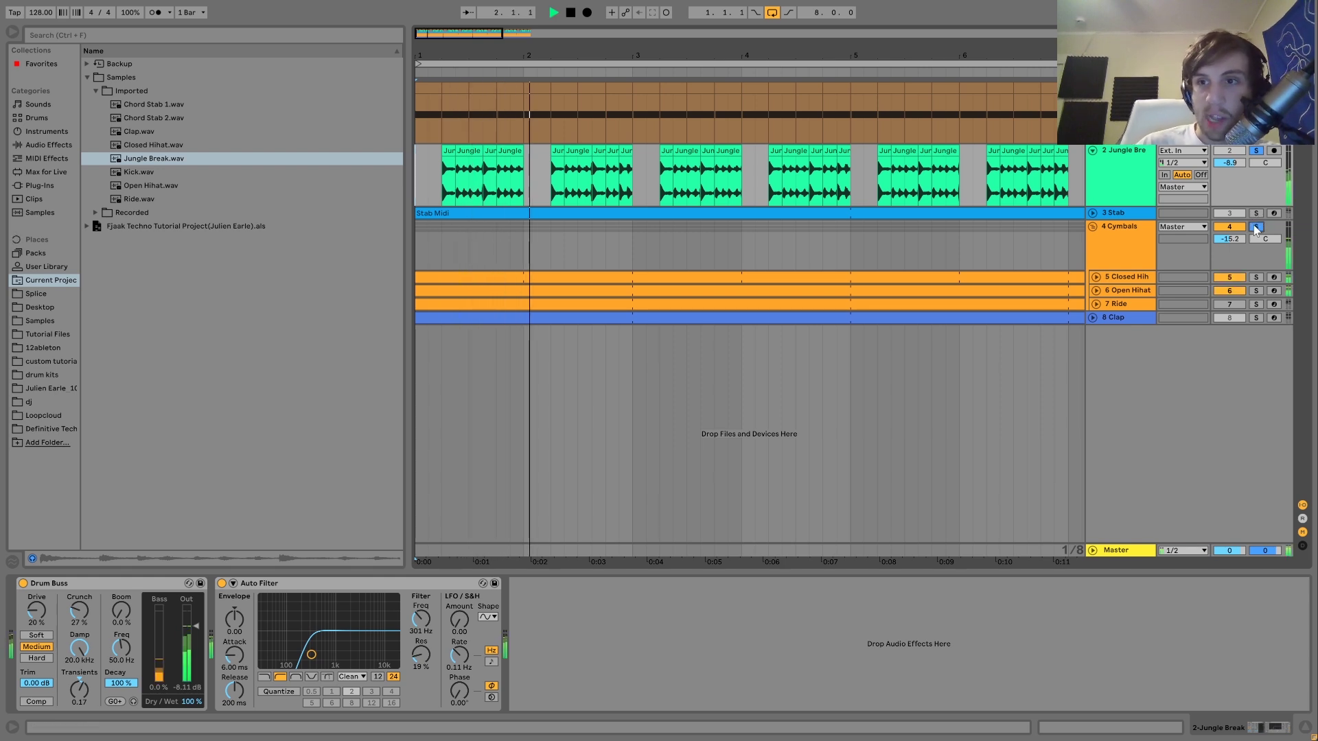
{"action": "left_click", "coordinate": [1255, 228]}
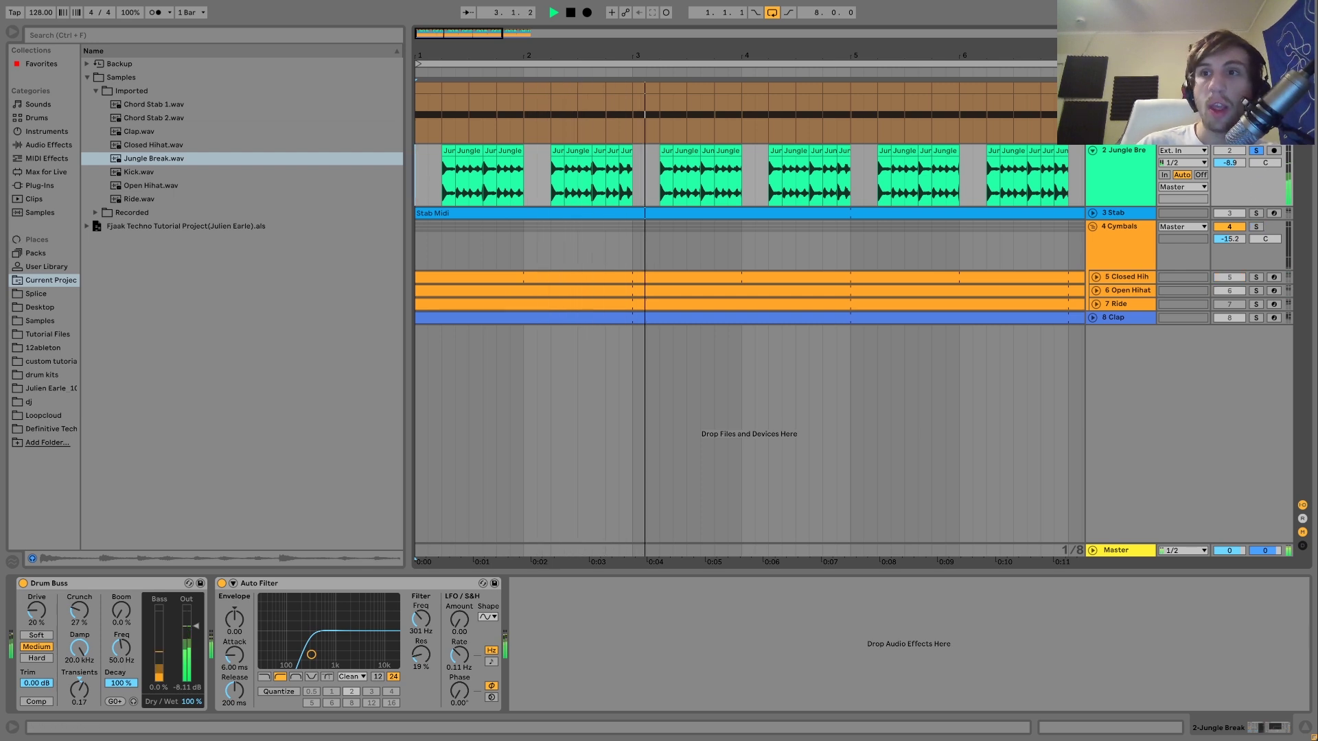
{"action": "key", "text": "space"}
{"action": "left_click", "coordinate": [1274, 163]}
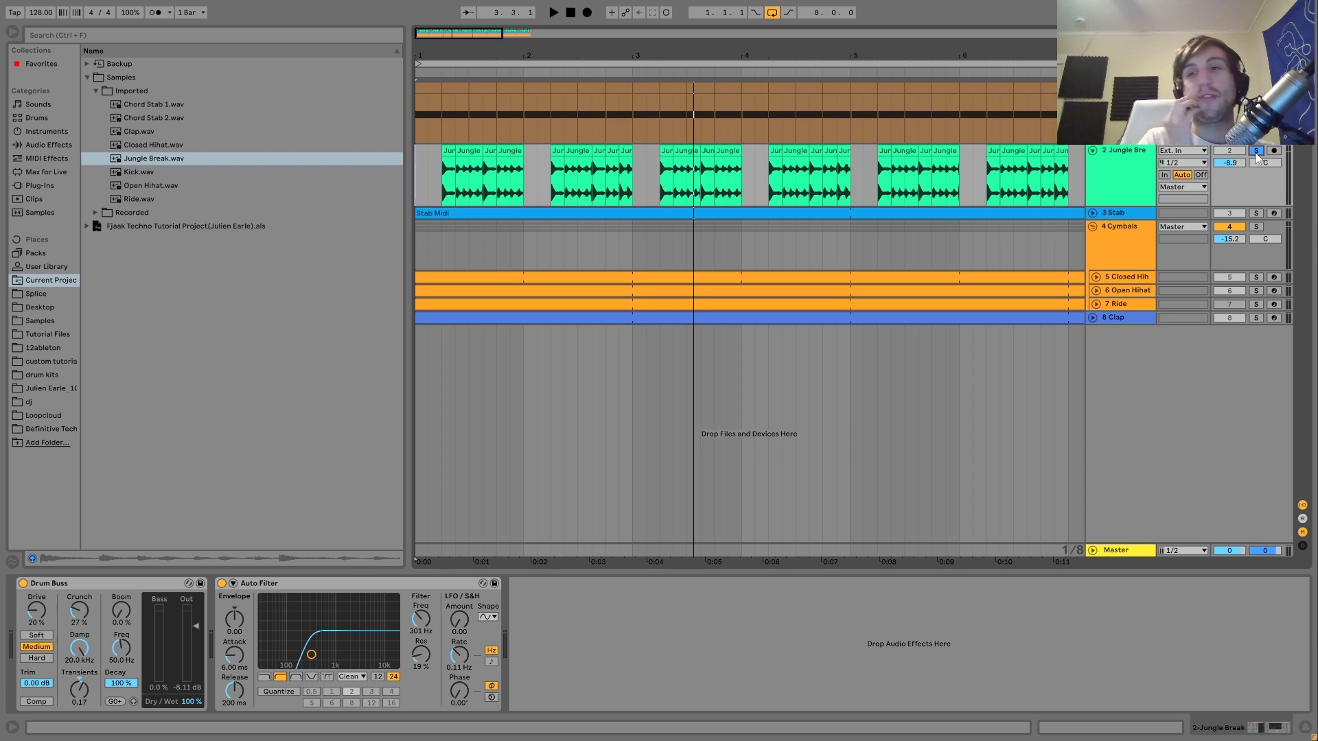
{"action": "key", "text": "space"}
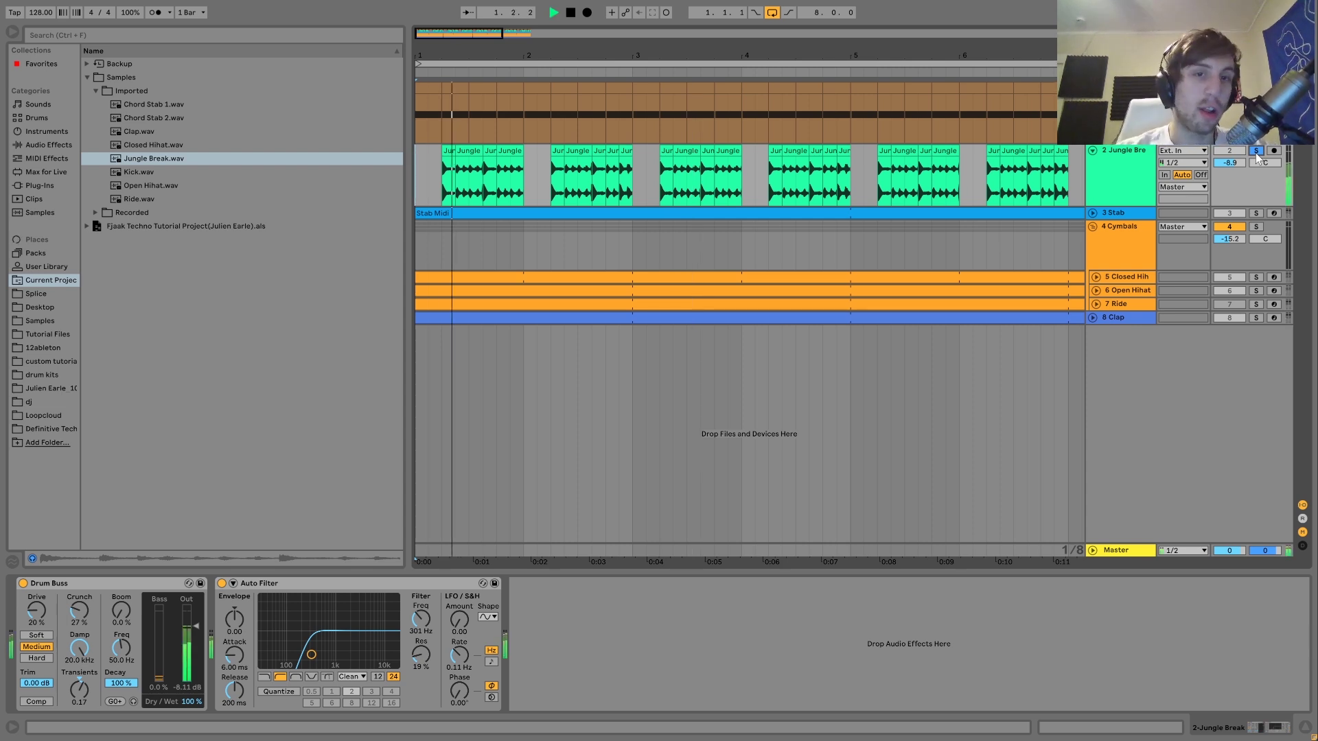
{"action": "key", "text": "space"}
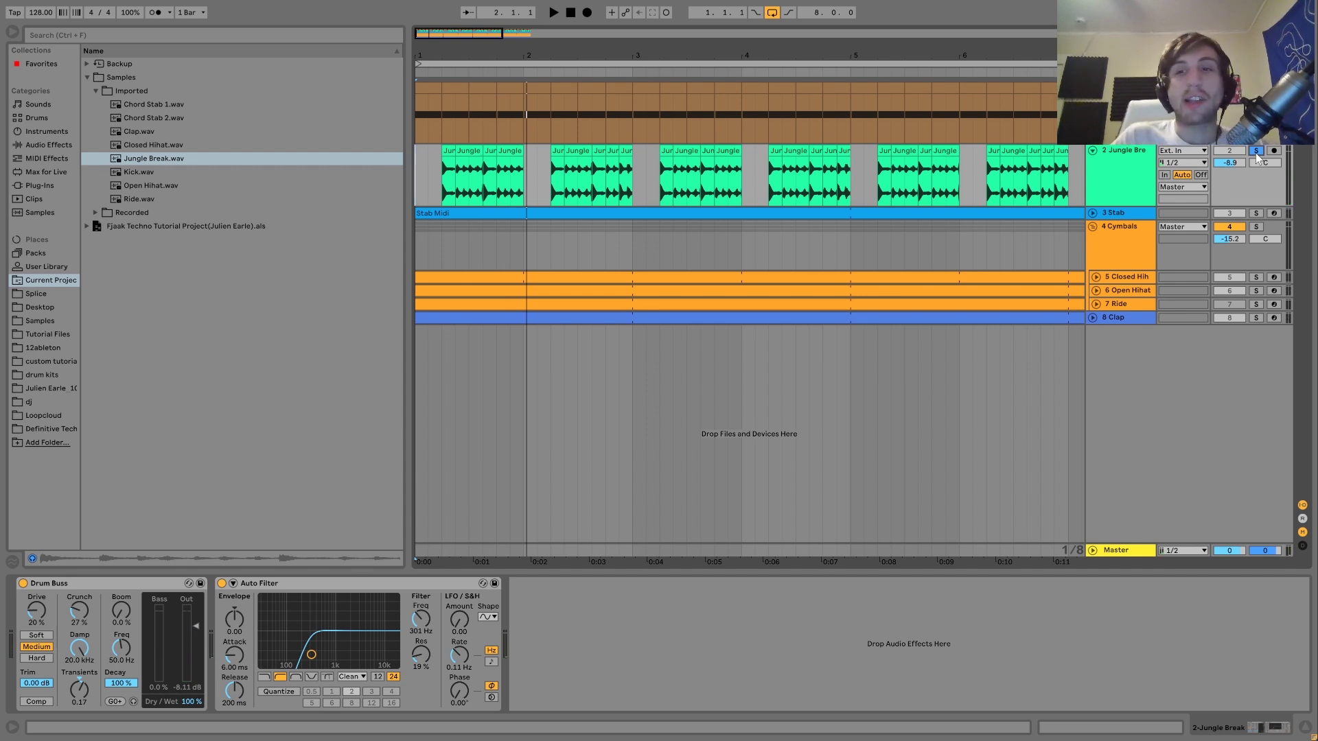
Step: Hear the Cymbals group soloed, then go back to soloing only the Jungle Break
{"action": "left_click", "coordinate": [1256, 227]}
{"action": "key", "text": "space"}
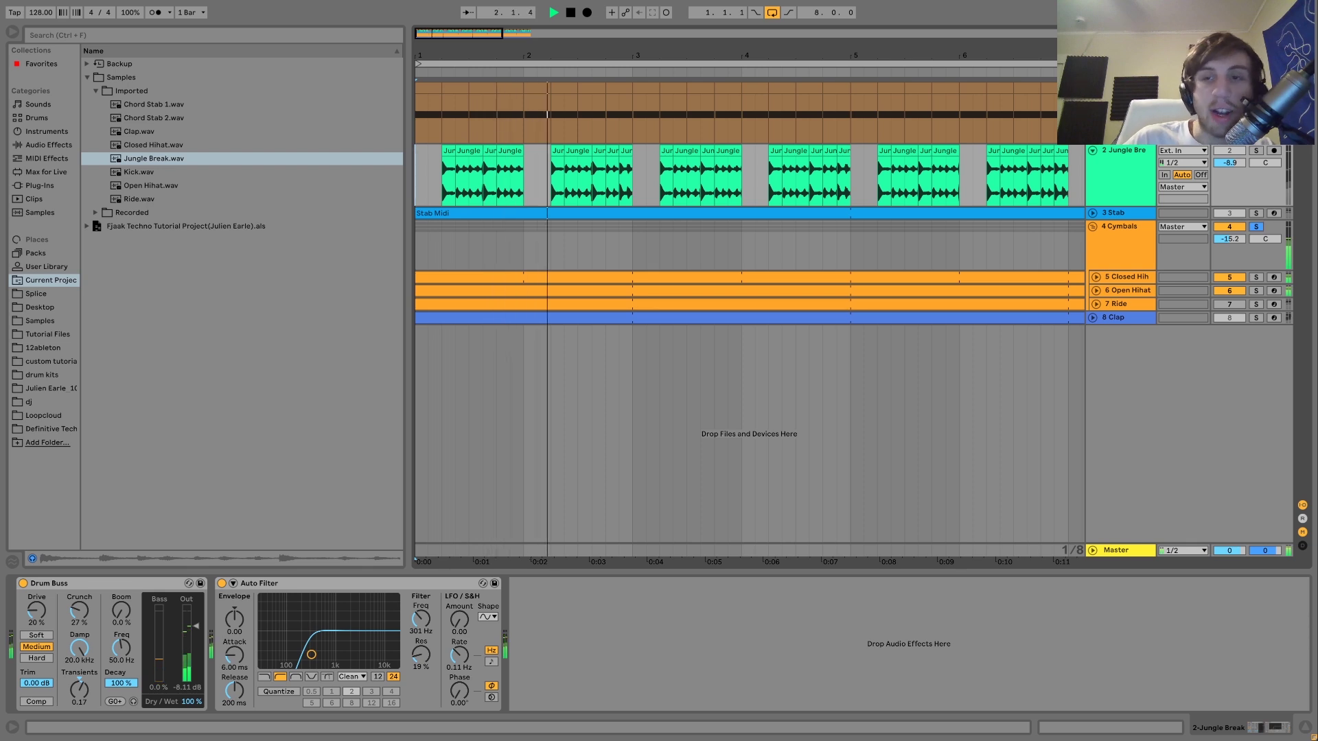
{"action": "left_click", "coordinate": [1249, 152], "text": "ctrl"}
{"action": "key", "text": "space"}
{"action": "left_click", "coordinate": [1119, 172]}
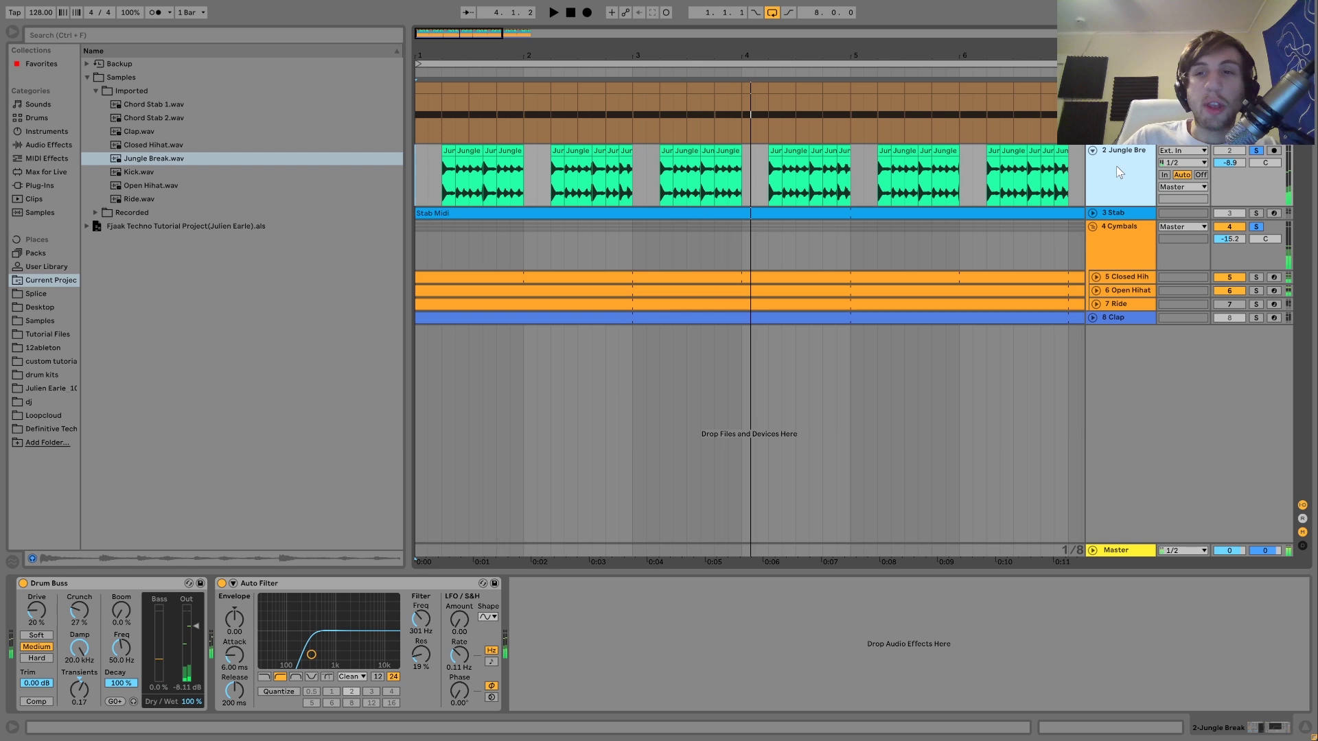
{"action": "left_click", "coordinate": [1256, 152]}
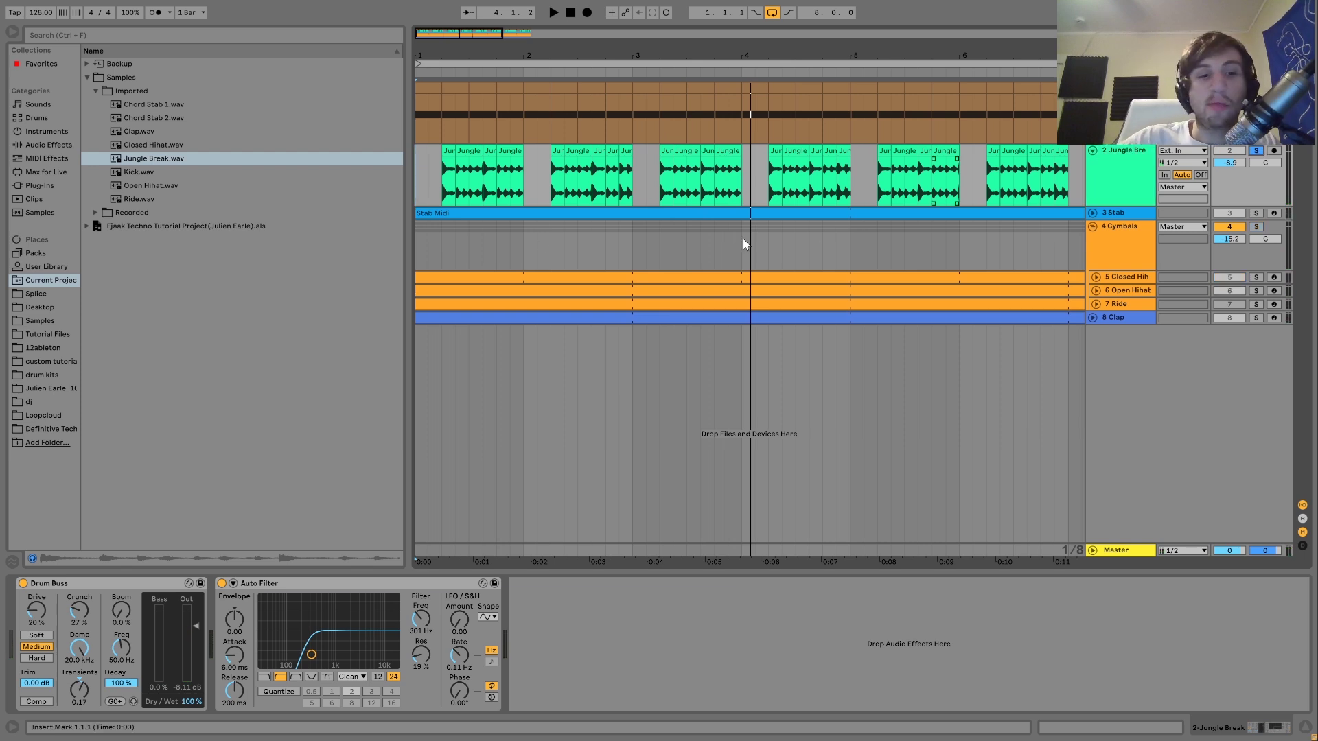
{"action": "key", "text": "space"}
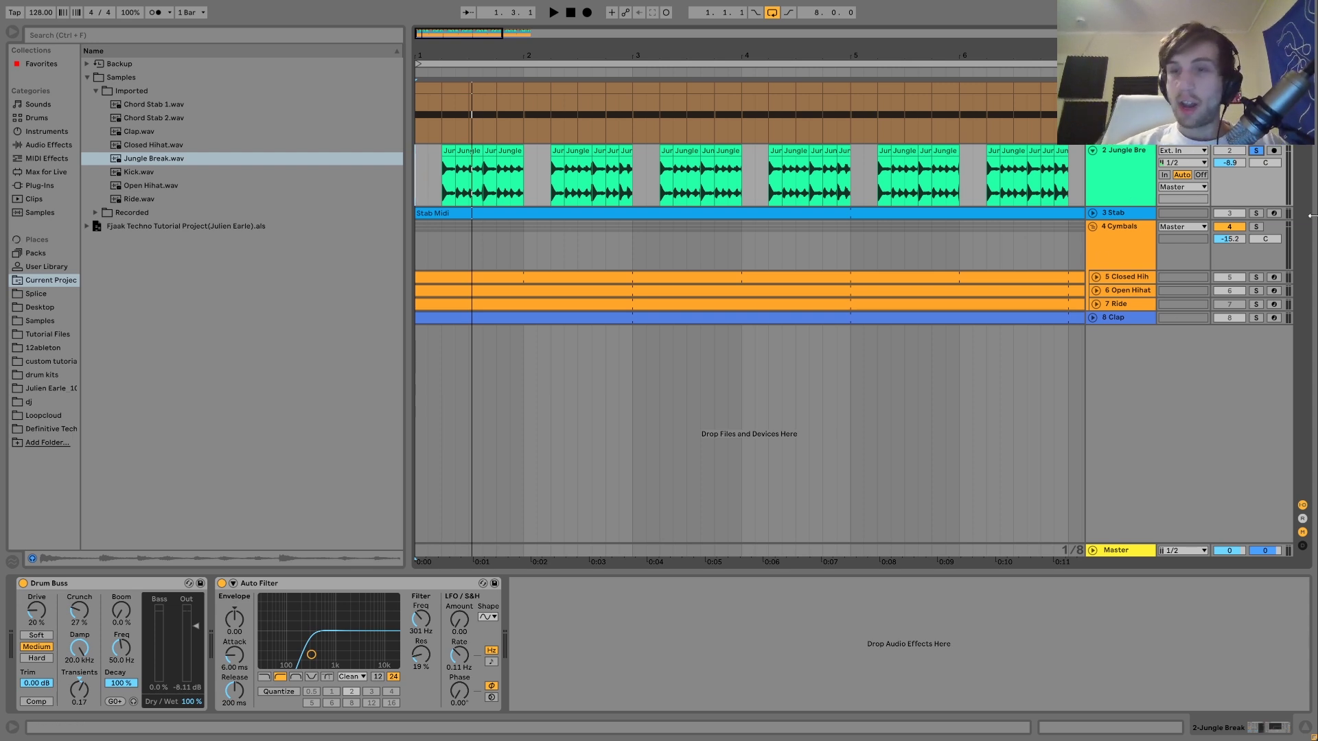
Step: Play the loop with the Jungle Break muted, restore it, then solo the Stab track instead
{"action": "left_click", "coordinate": [1255, 150]}
{"action": "left_click", "coordinate": [1243, 152]}
{"action": "key", "text": "space"}
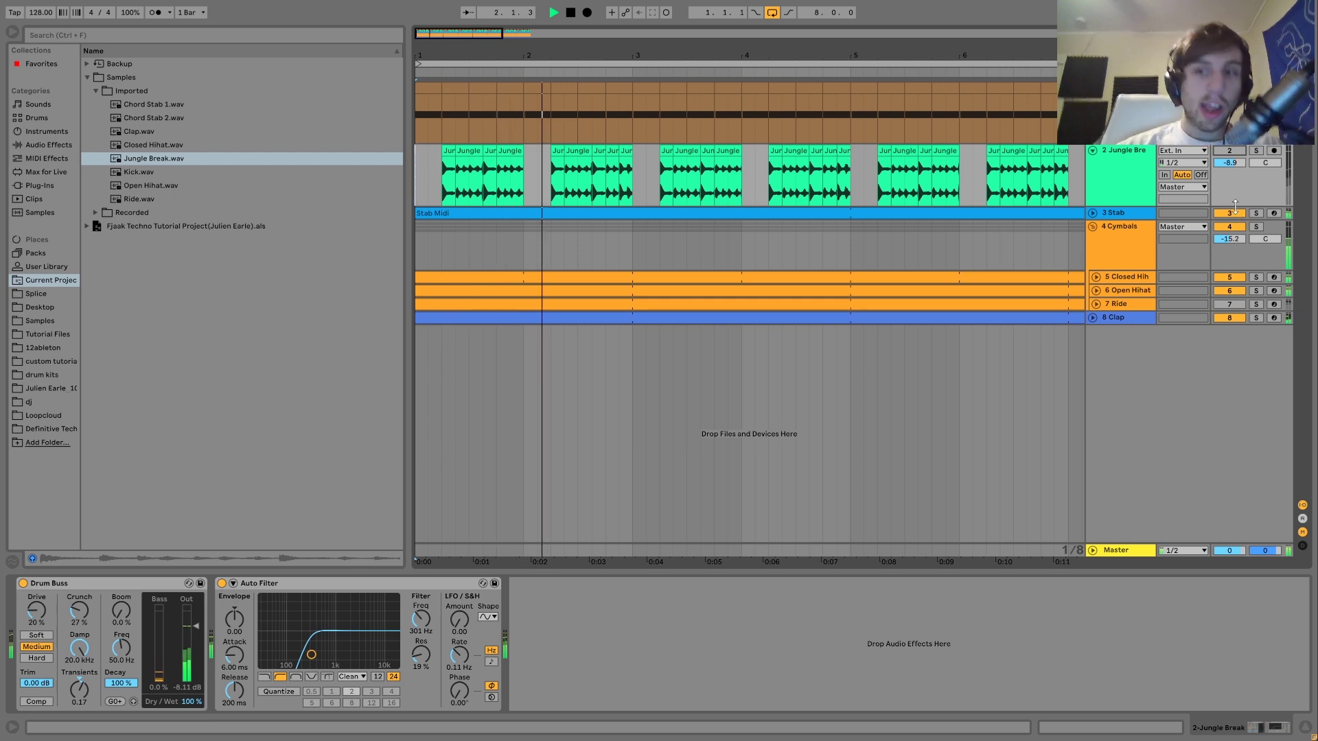
{"action": "left_click", "coordinate": [1229, 150]}
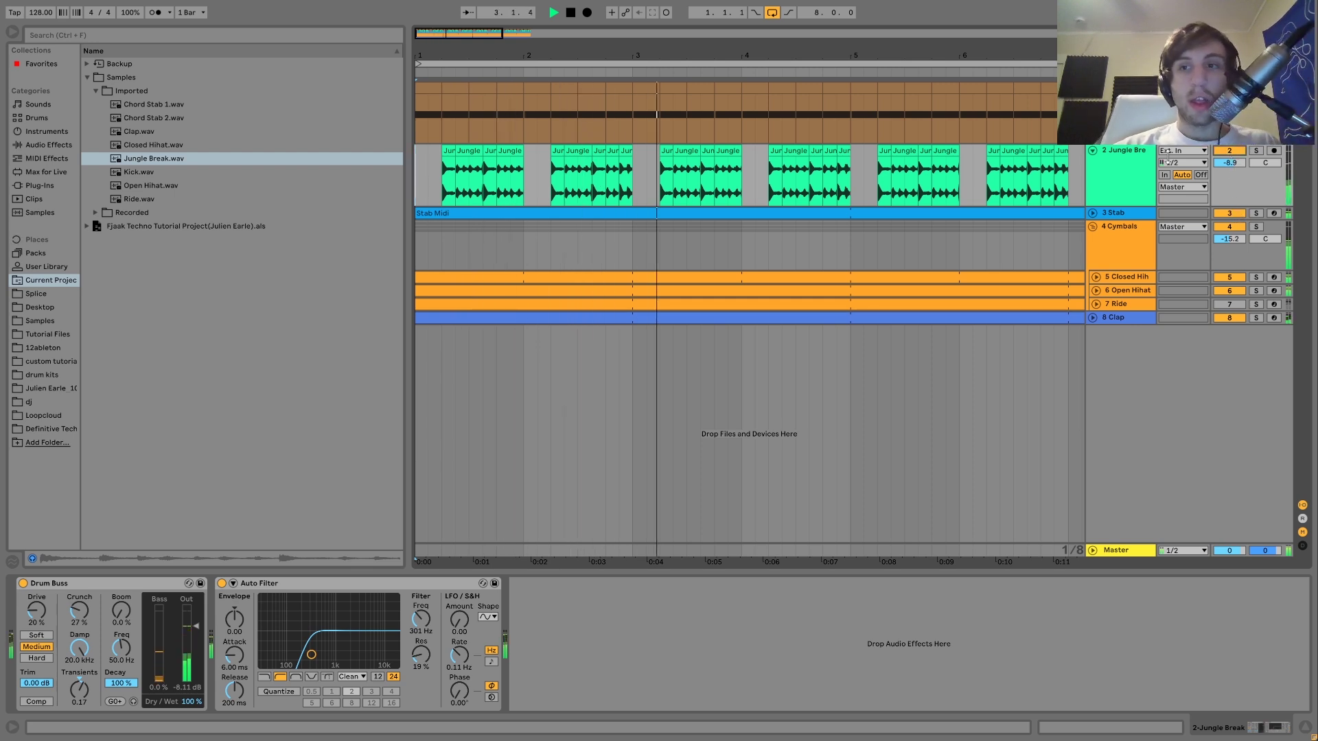
{"action": "left_click", "coordinate": [1136, 159]}
{"action": "key", "text": "space"}
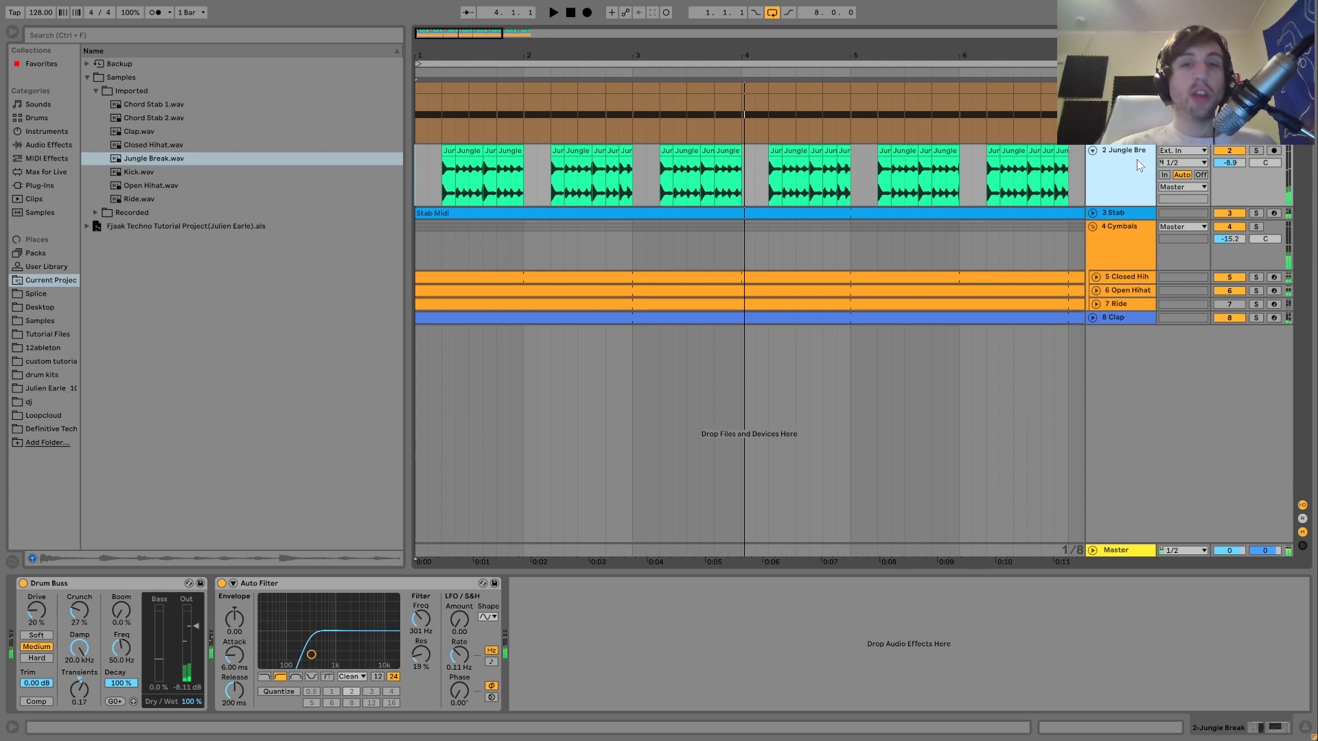
{"action": "left_click", "coordinate": [1256, 150]}
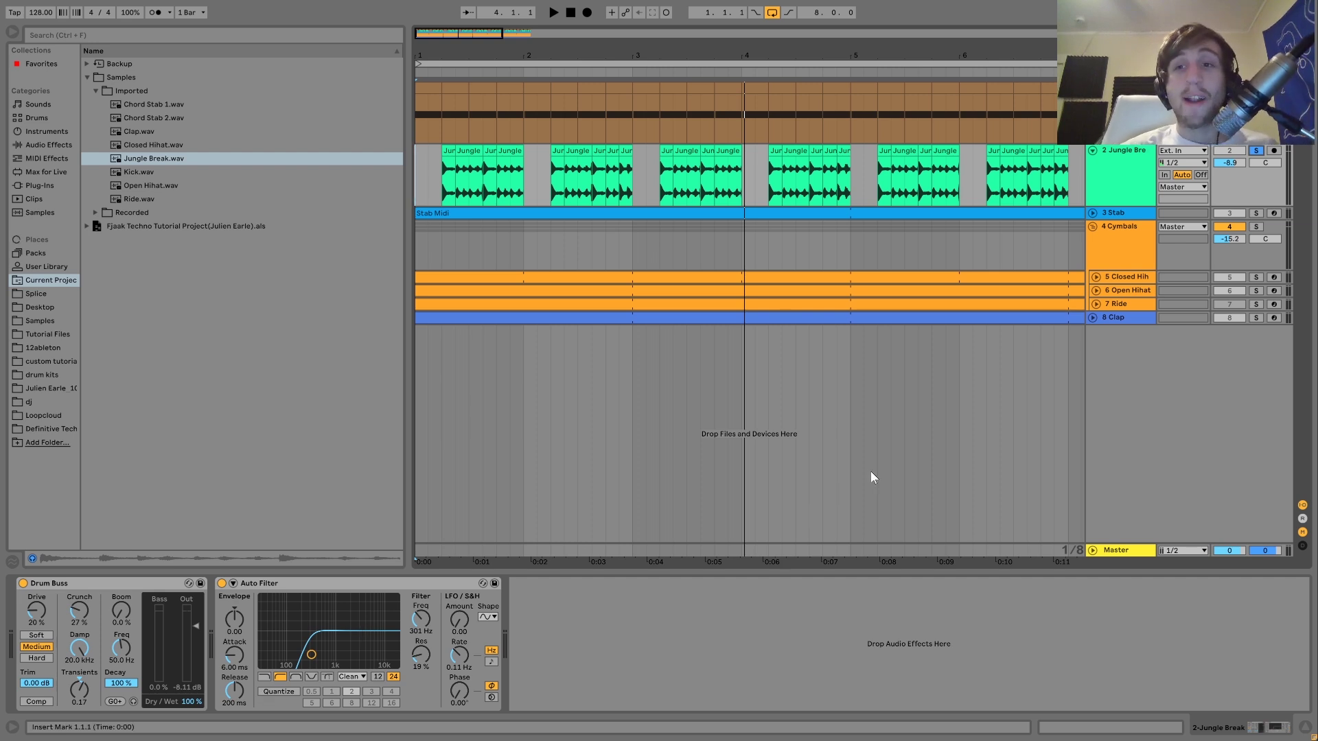
{"action": "left_click", "coordinate": [1256, 213]}
Step: Select and expand the Stab track, play it, and open the Stab Midi clip's notes
{"action": "left_click", "coordinate": [1120, 212]}
{"action": "left_click", "coordinate": [1092, 213]}
{"action": "key", "text": "space"}
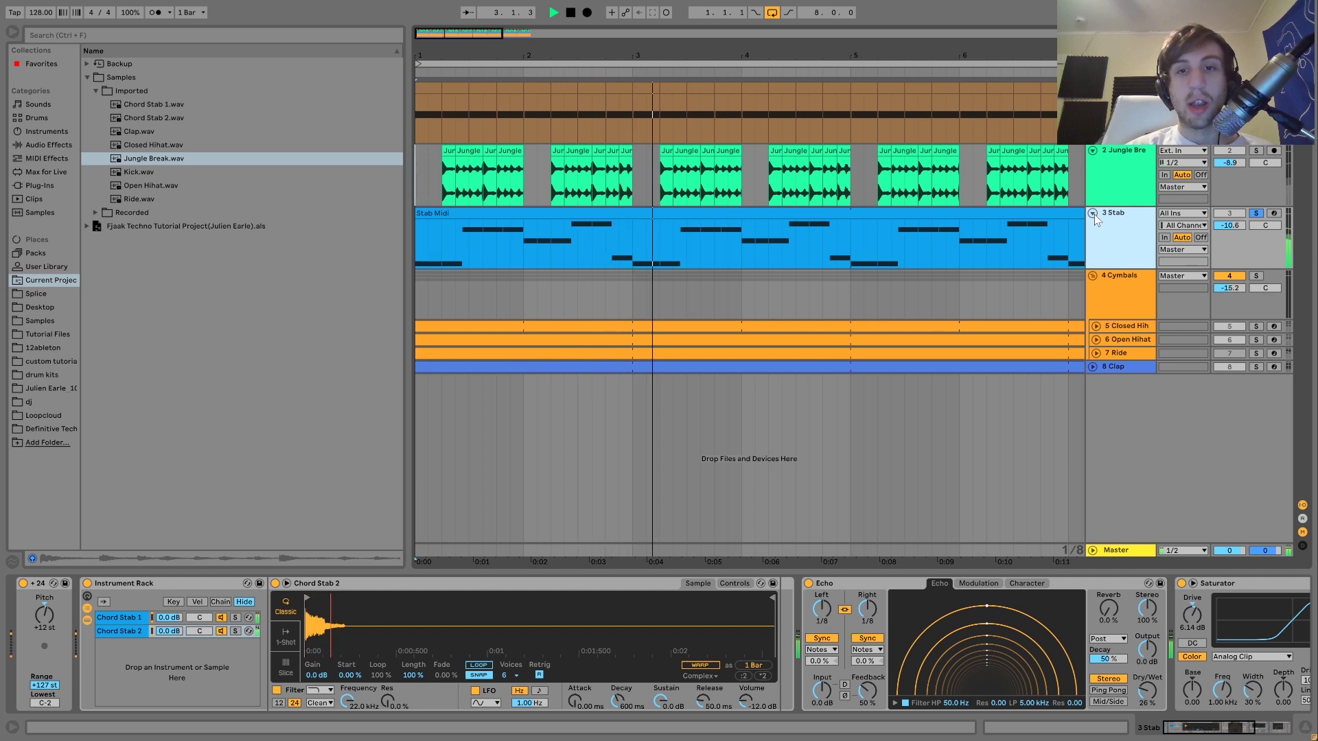
{"action": "key", "text": "space"}
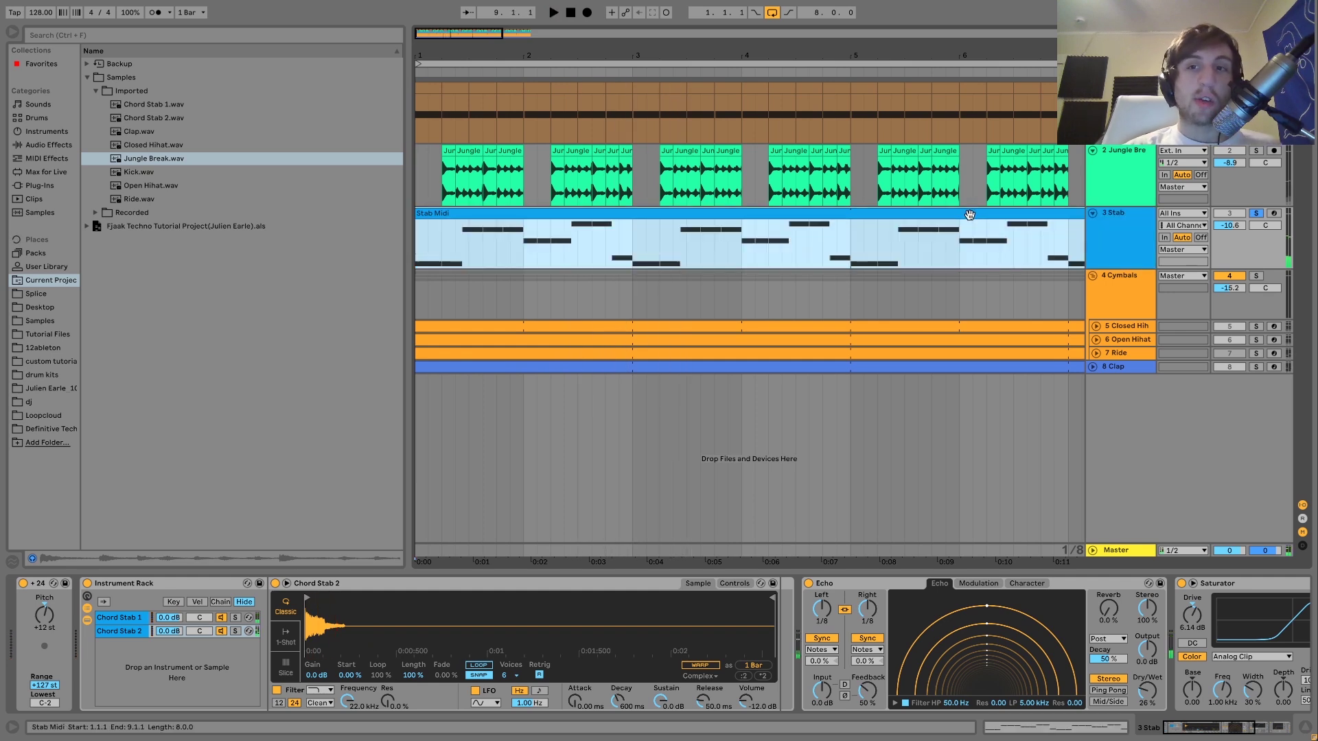
{"action": "double_click", "coordinate": [968, 216]}
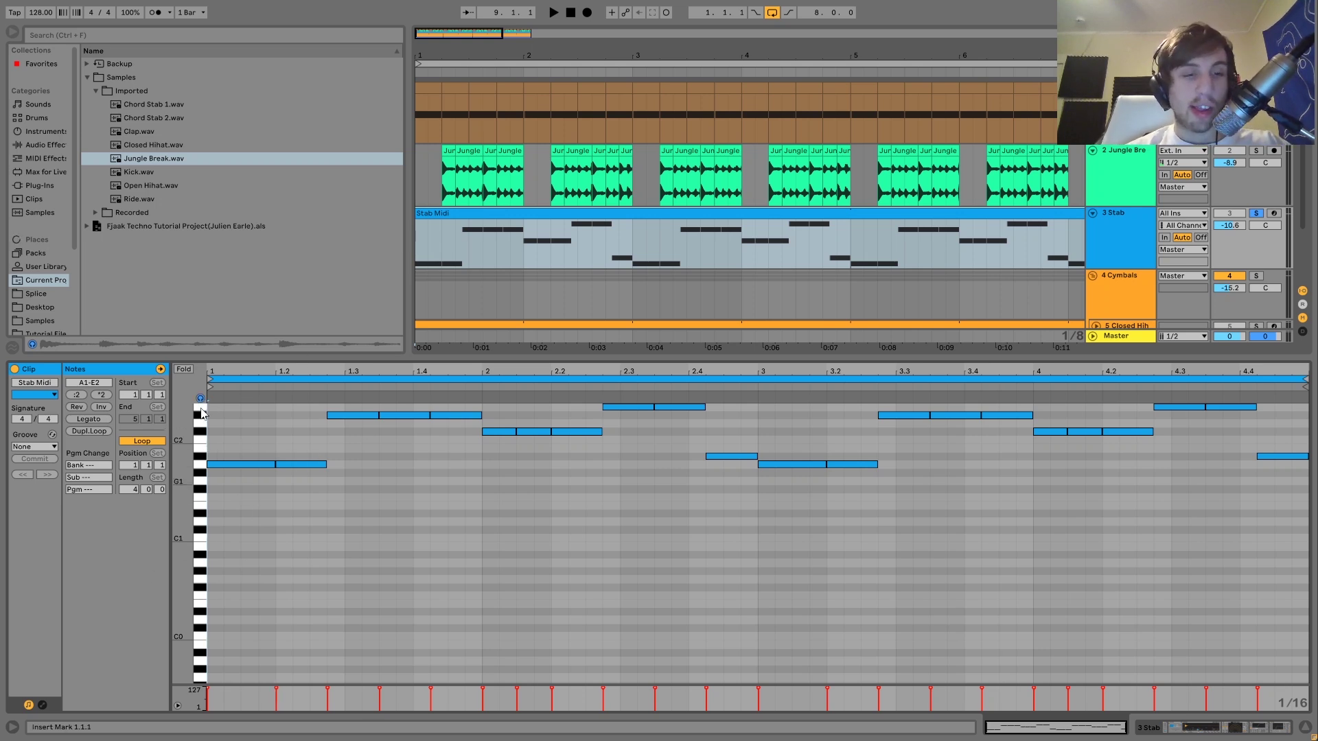
Step: Back in the Stab devices, solo Chord Stab 1, then Chord Stab 2, and play
{"action": "left_click", "coordinate": [1179, 731]}
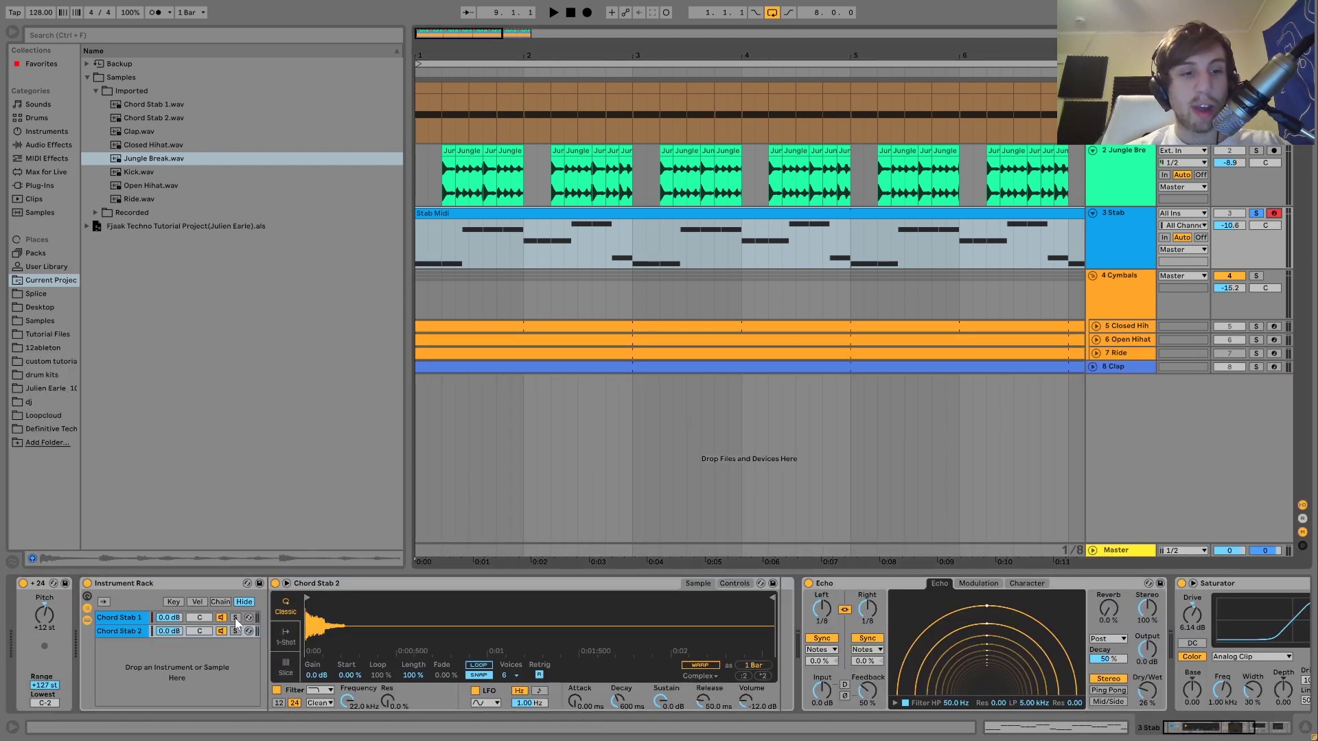
{"action": "left_click", "coordinate": [235, 618]}
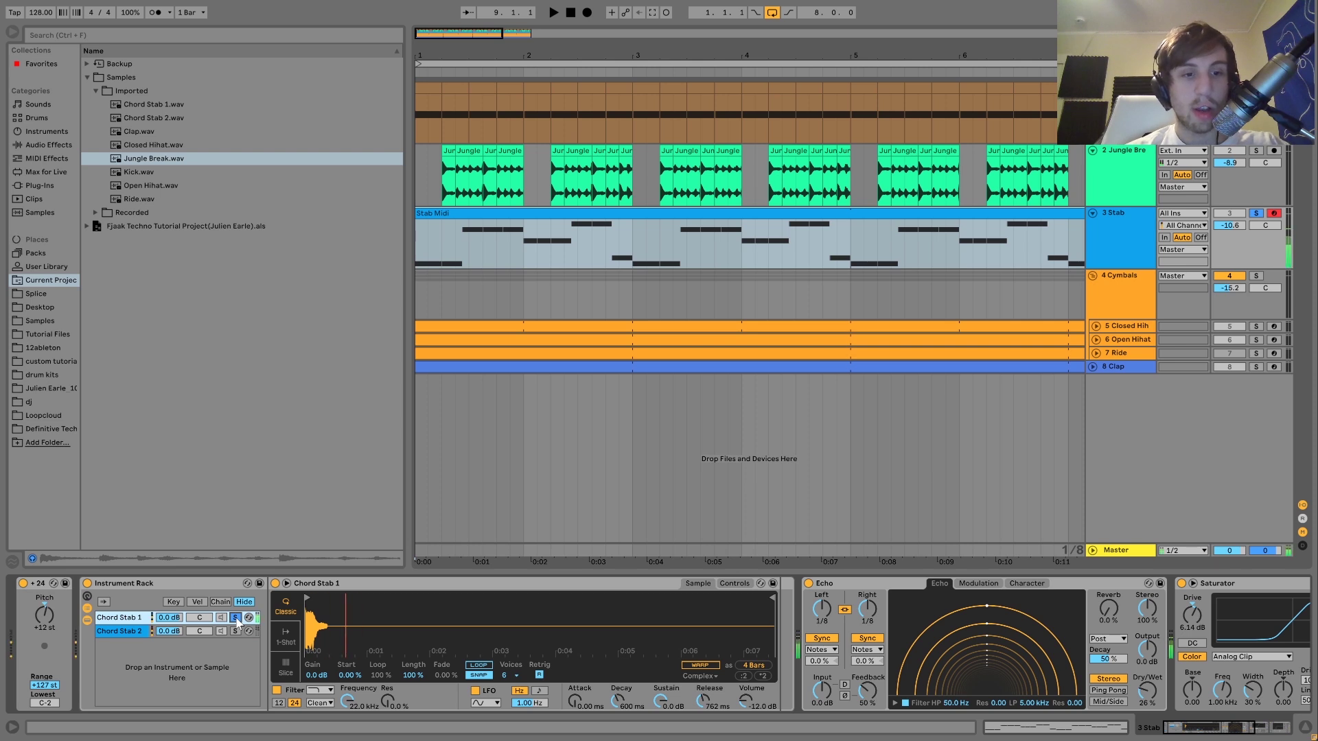
{"action": "left_click", "coordinate": [235, 632]}
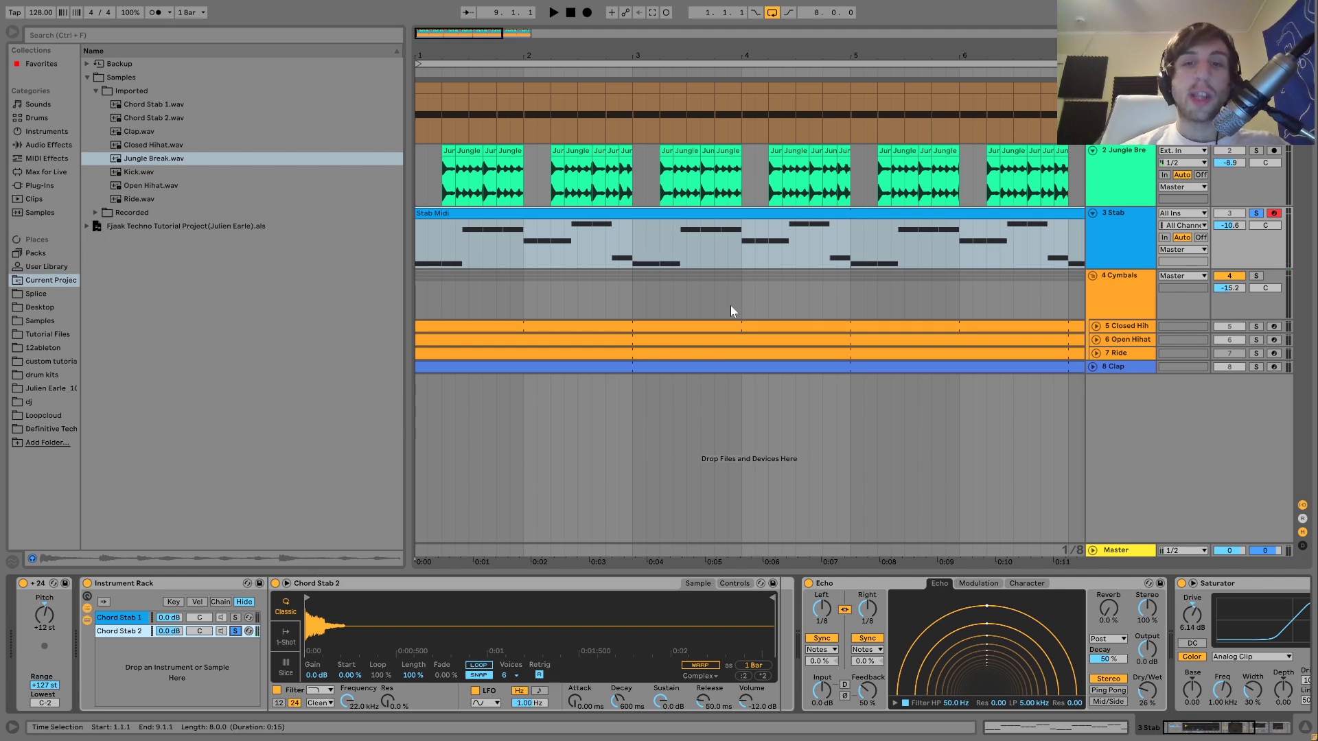
{"action": "key", "text": "space"}
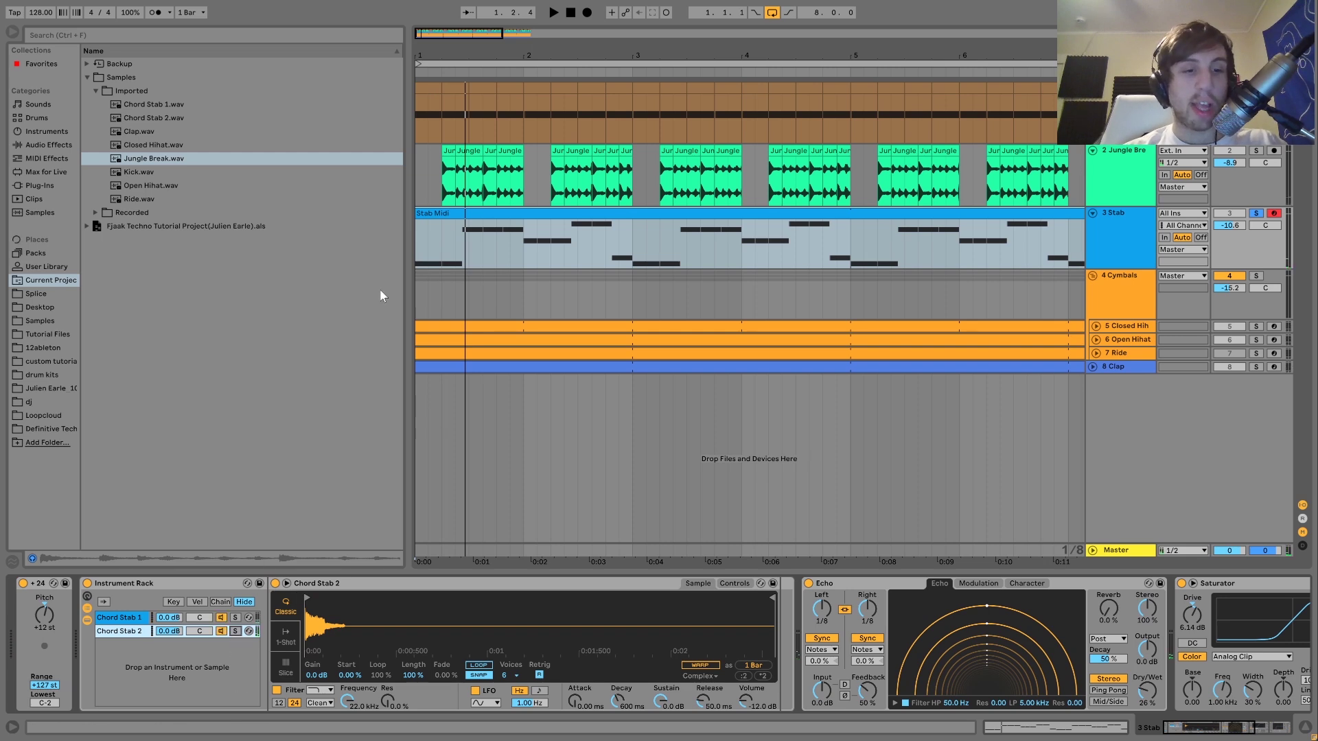
Step: Reopen the Stab Midi clip and play the stab pattern from its start several times
{"action": "double_click", "coordinate": [496, 212]}
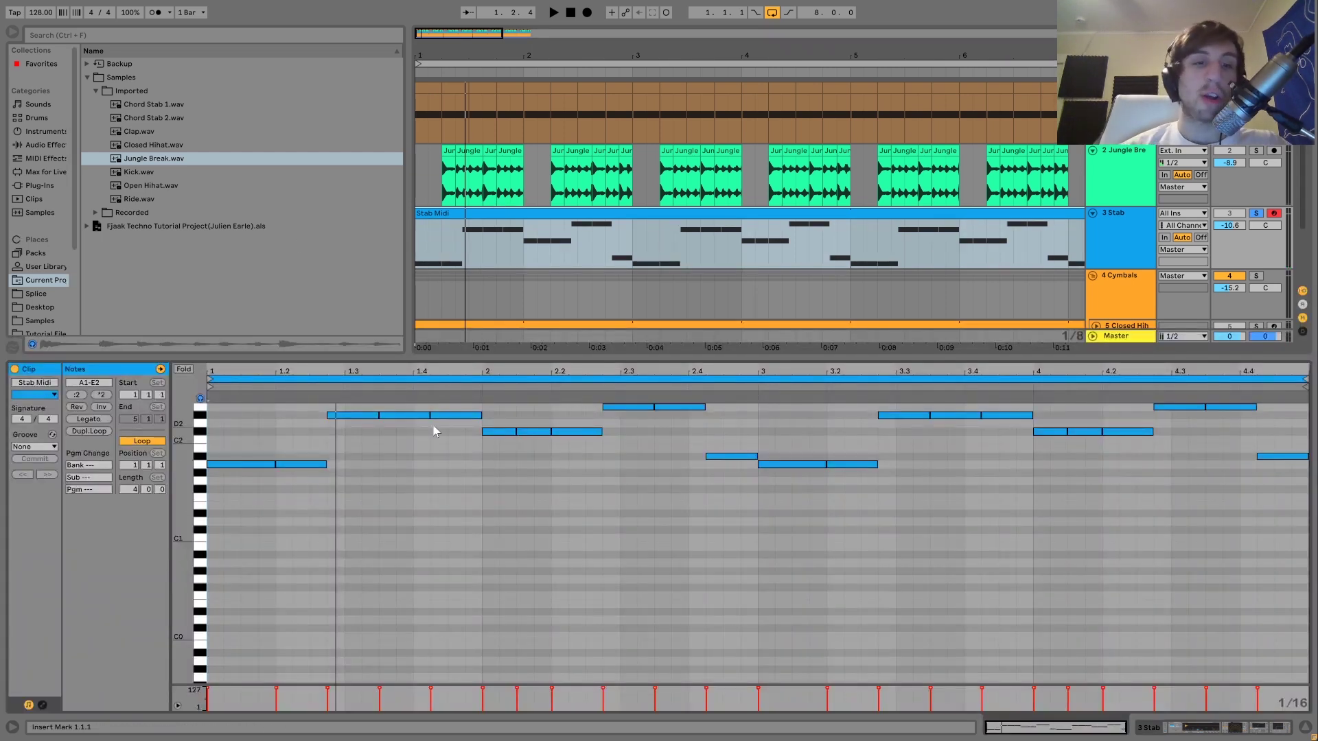
{"action": "key", "text": "space"}
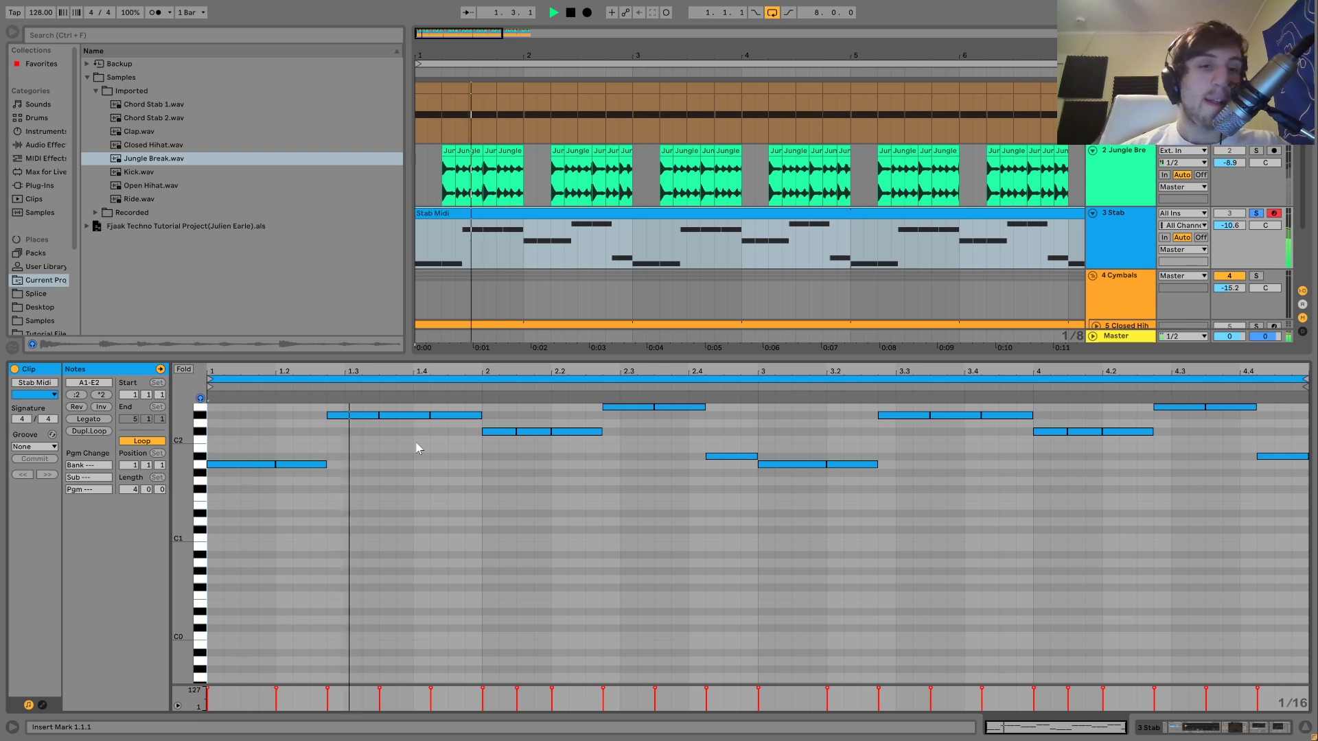
{"action": "key", "text": "space"}
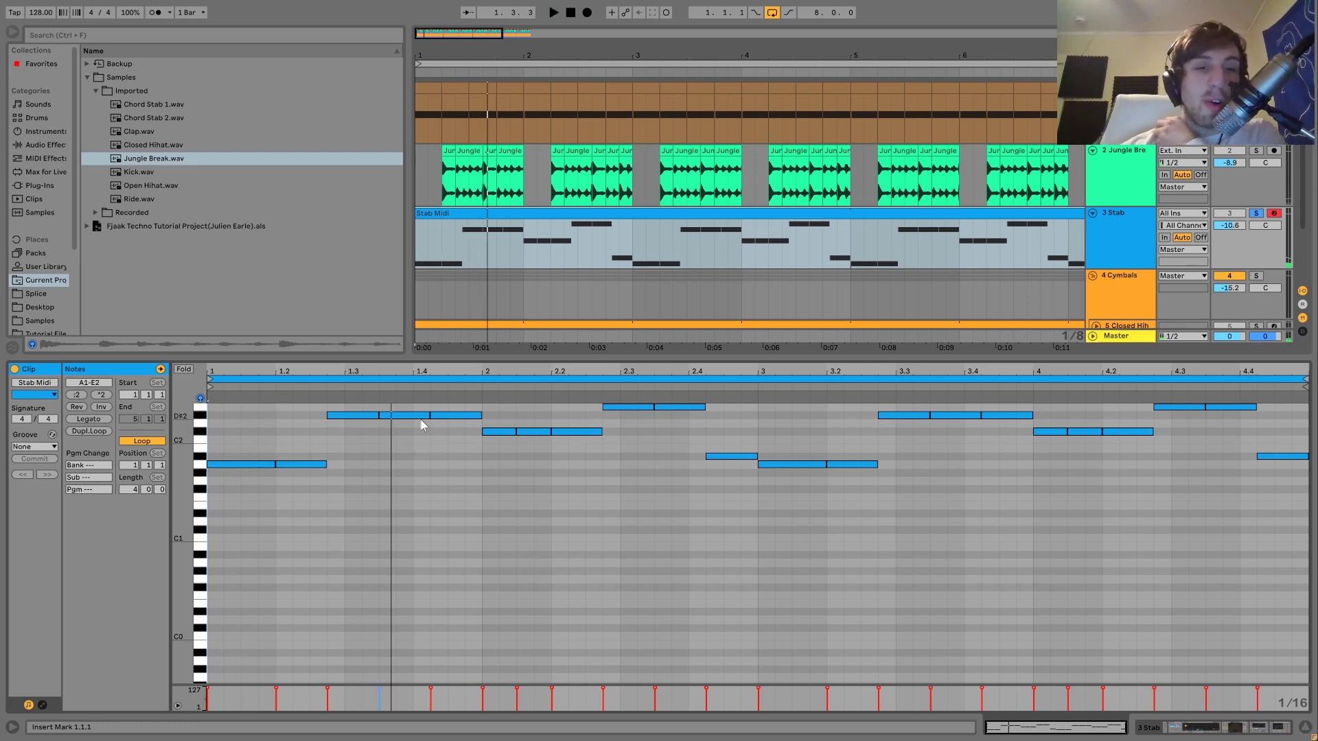
{"action": "key", "text": "space"}
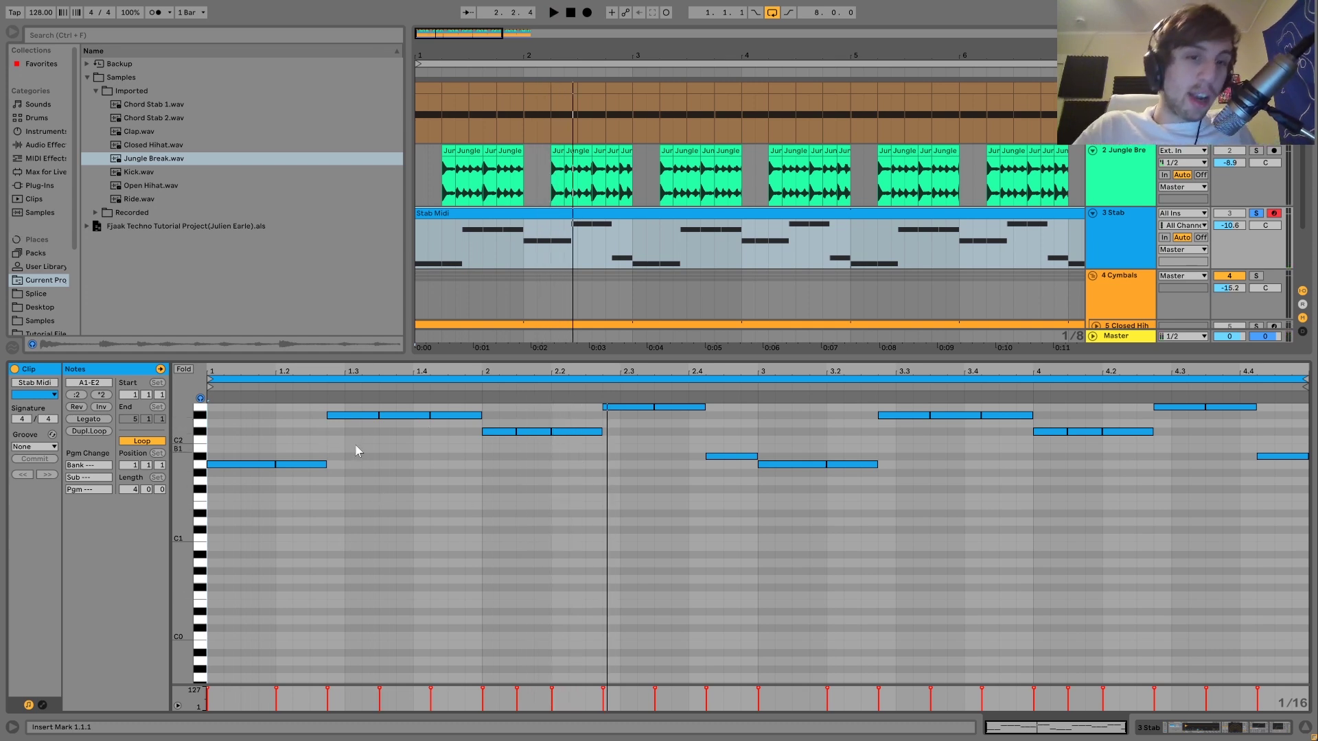
{"action": "key", "text": "space"}
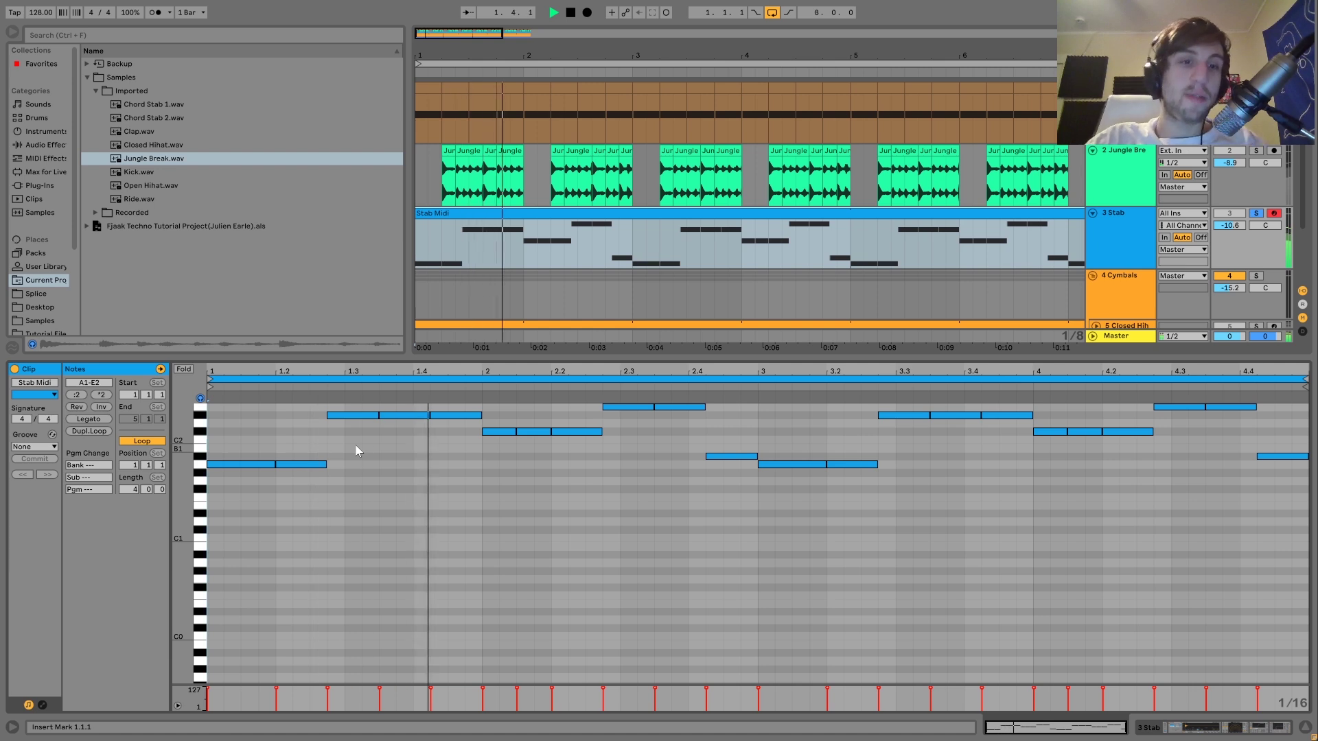
{"action": "key", "text": "space"}
{"action": "key", "text": "space"}
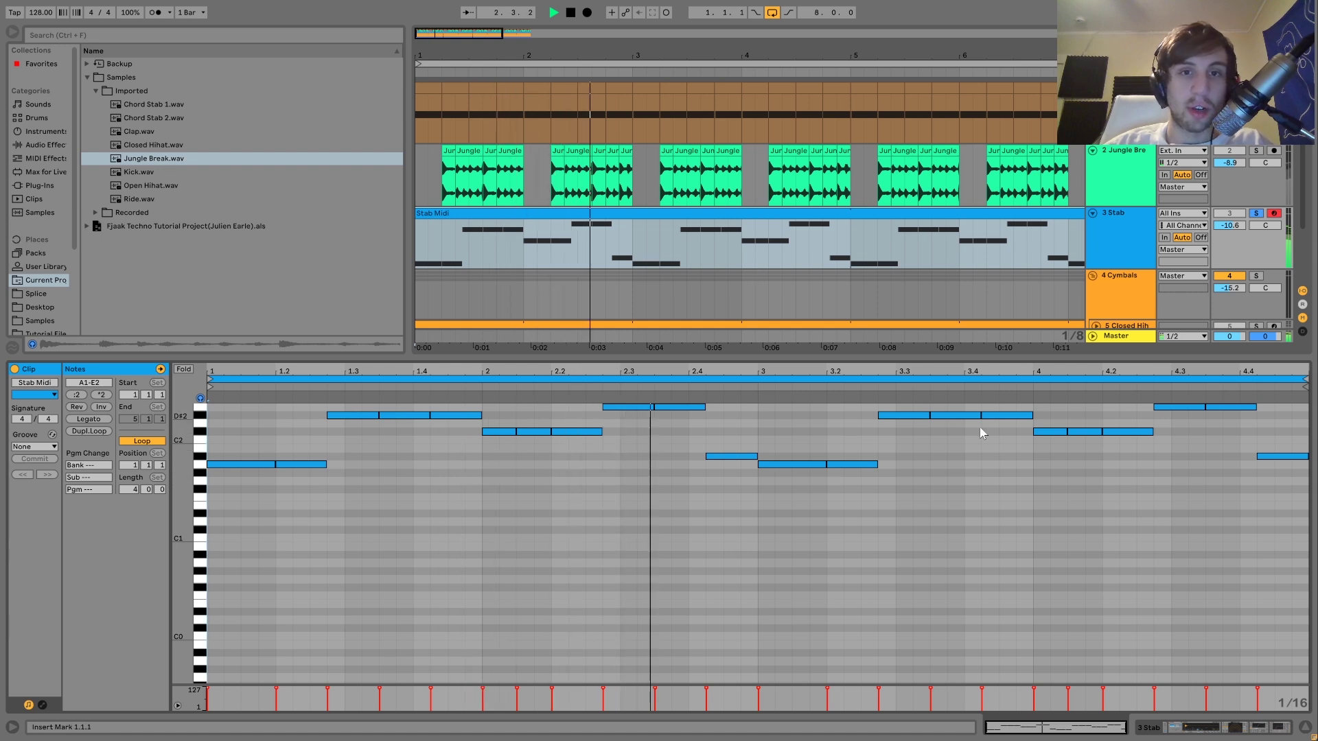
{"action": "key", "text": "space"}
Step: Select the A#1 note at 2.4.2 and replay the passage starting at 2.3.1
{"action": "left_click", "coordinate": [576, 256]}
{"action": "left_click", "coordinate": [726, 458]}
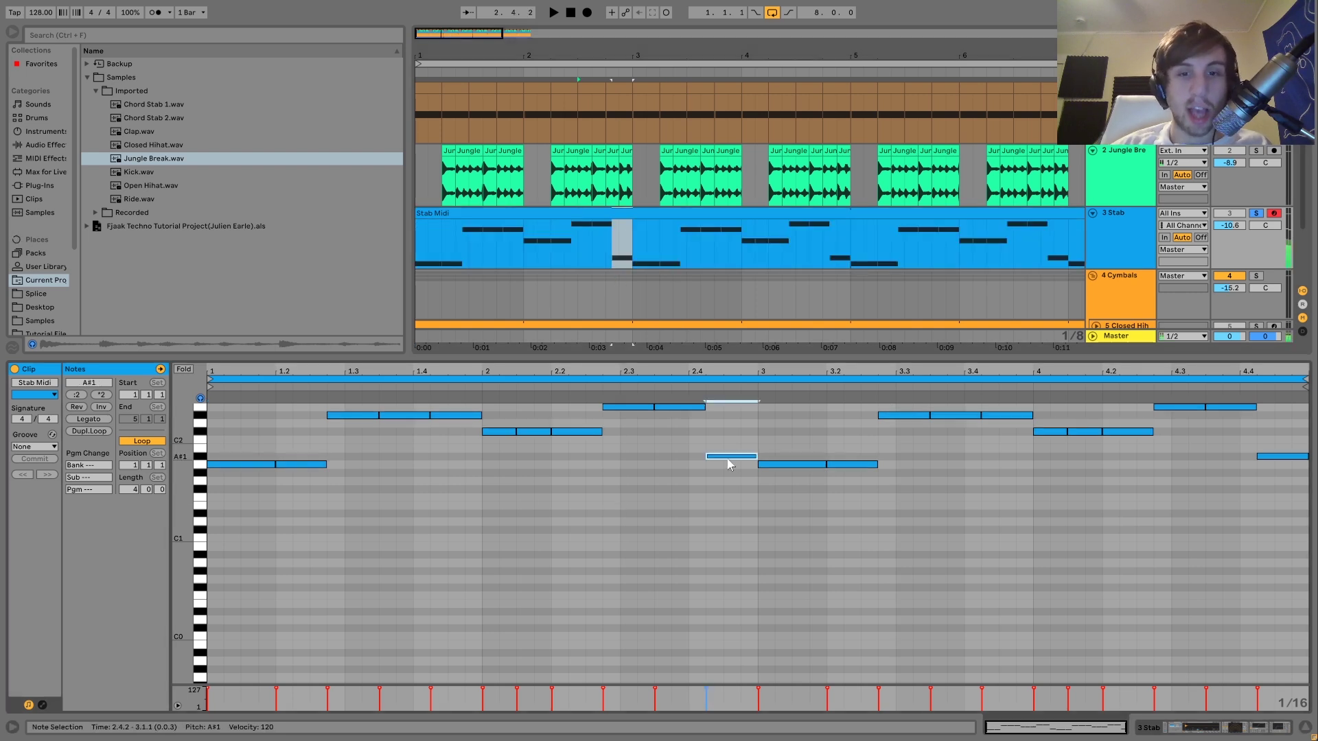
{"action": "key", "text": "space"}
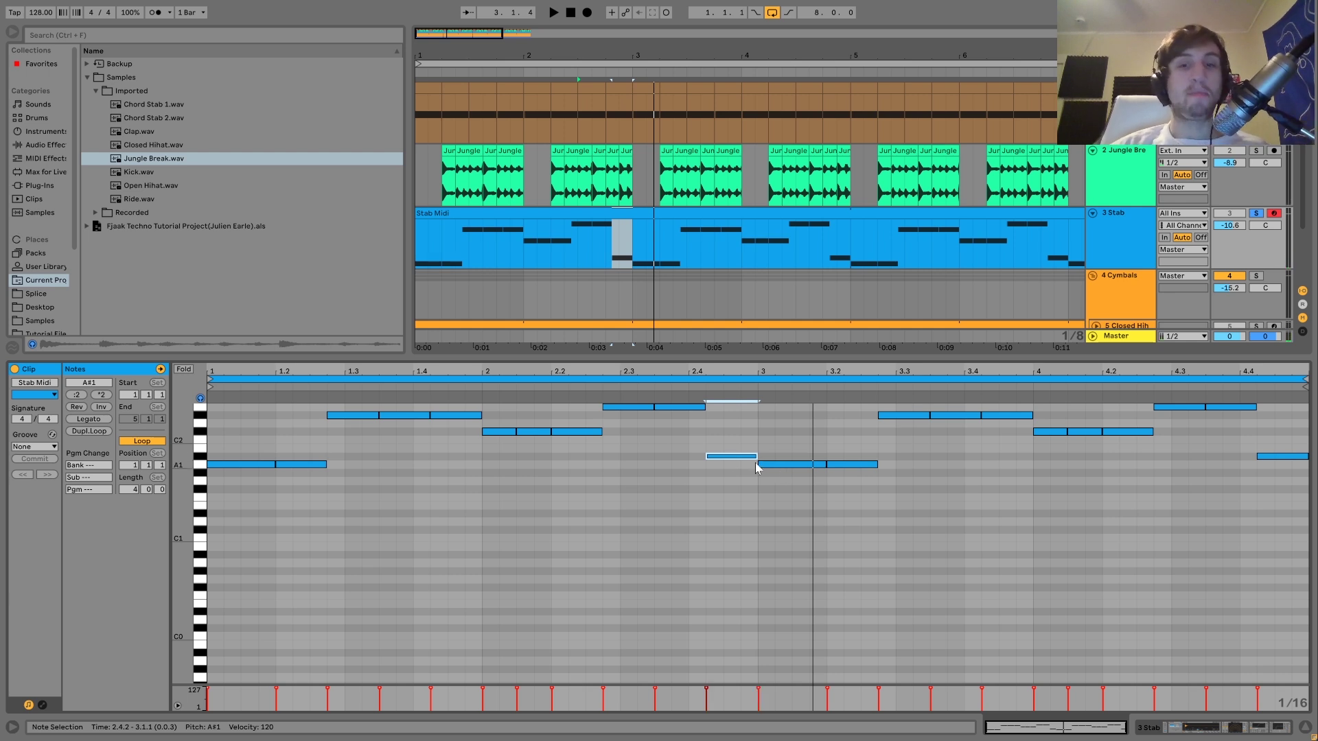
{"action": "key", "text": "space"}
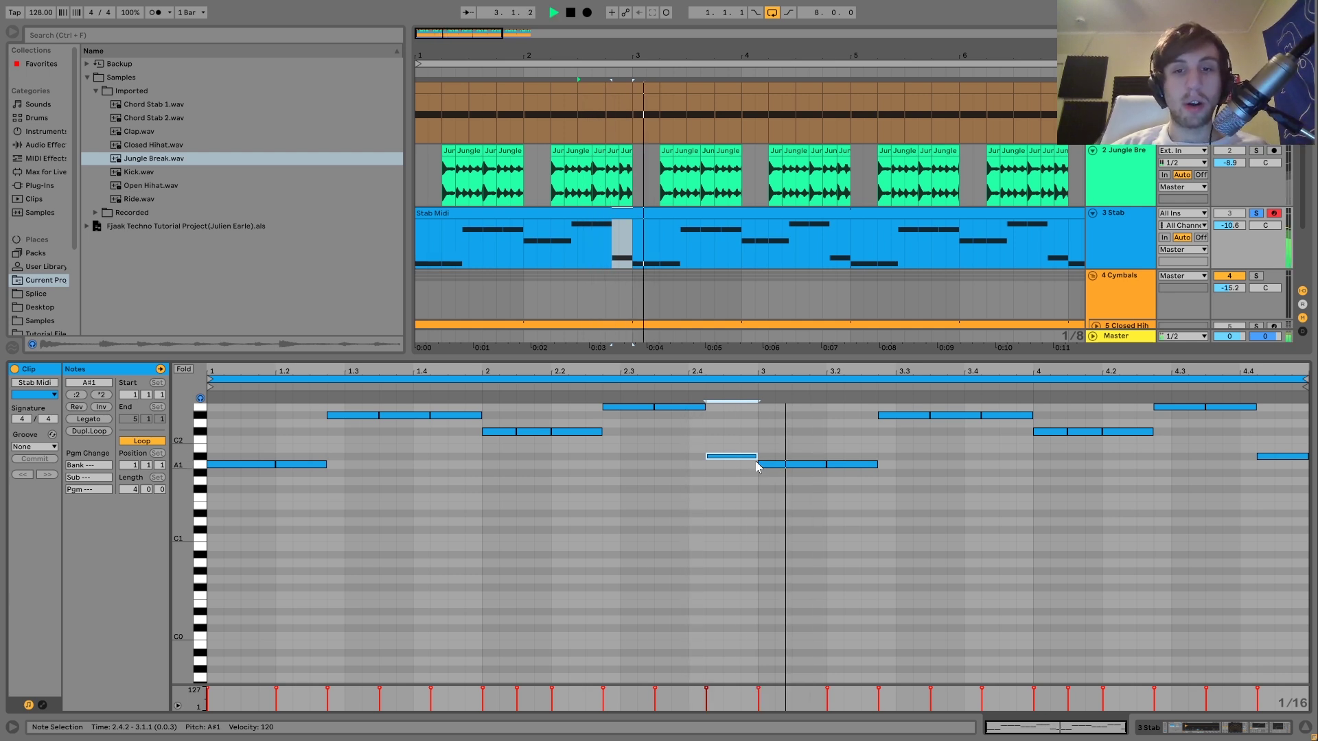
{"action": "key", "text": "space"}
Step: Select the whole Stab Midi clip, play, then unsolo the Stab track and show its device chain
{"action": "left_click", "coordinate": [755, 213]}
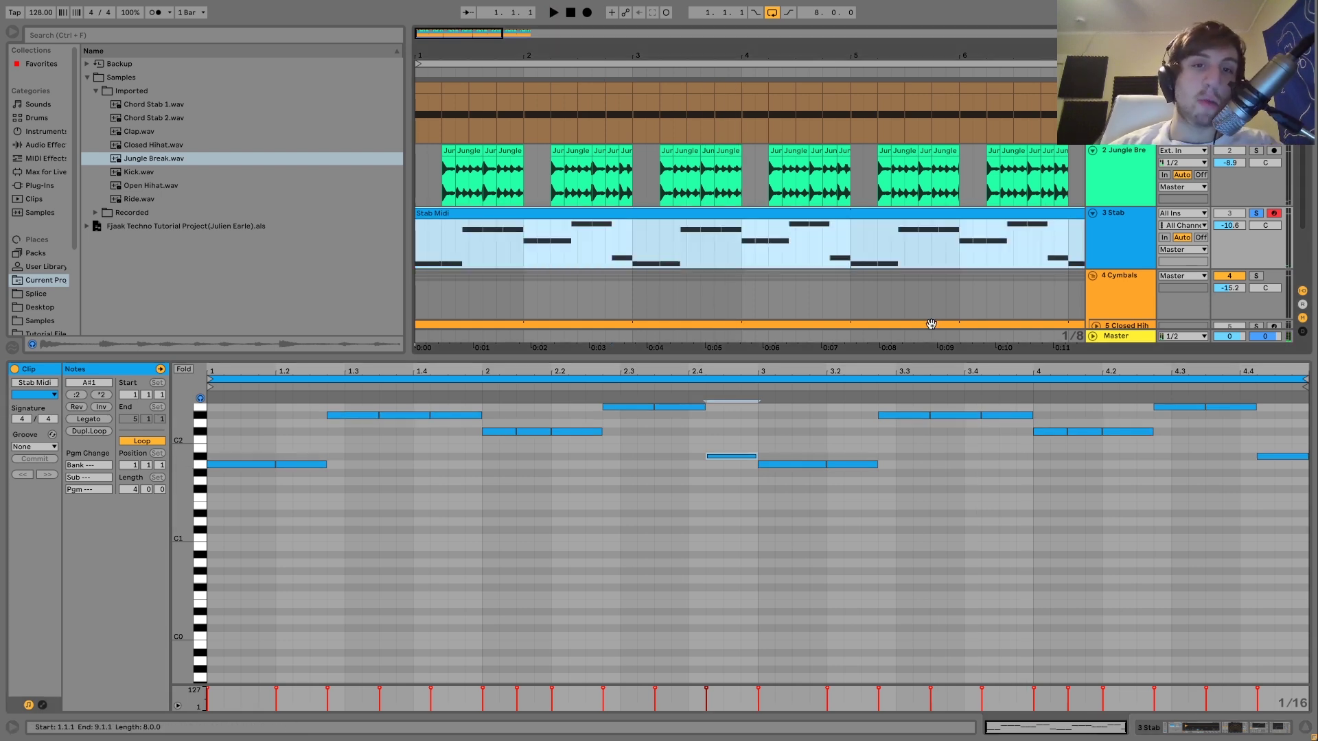
{"action": "key", "text": "space"}
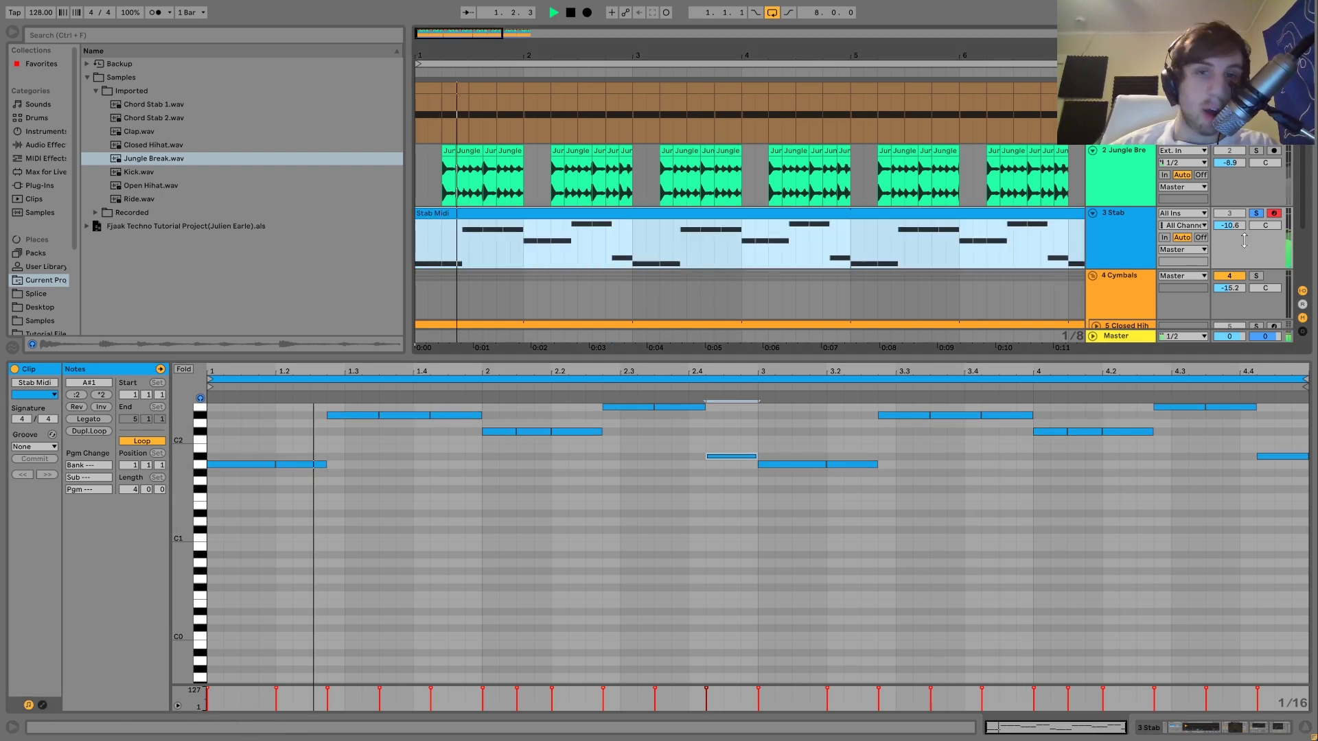
{"action": "left_click", "coordinate": [1259, 214]}
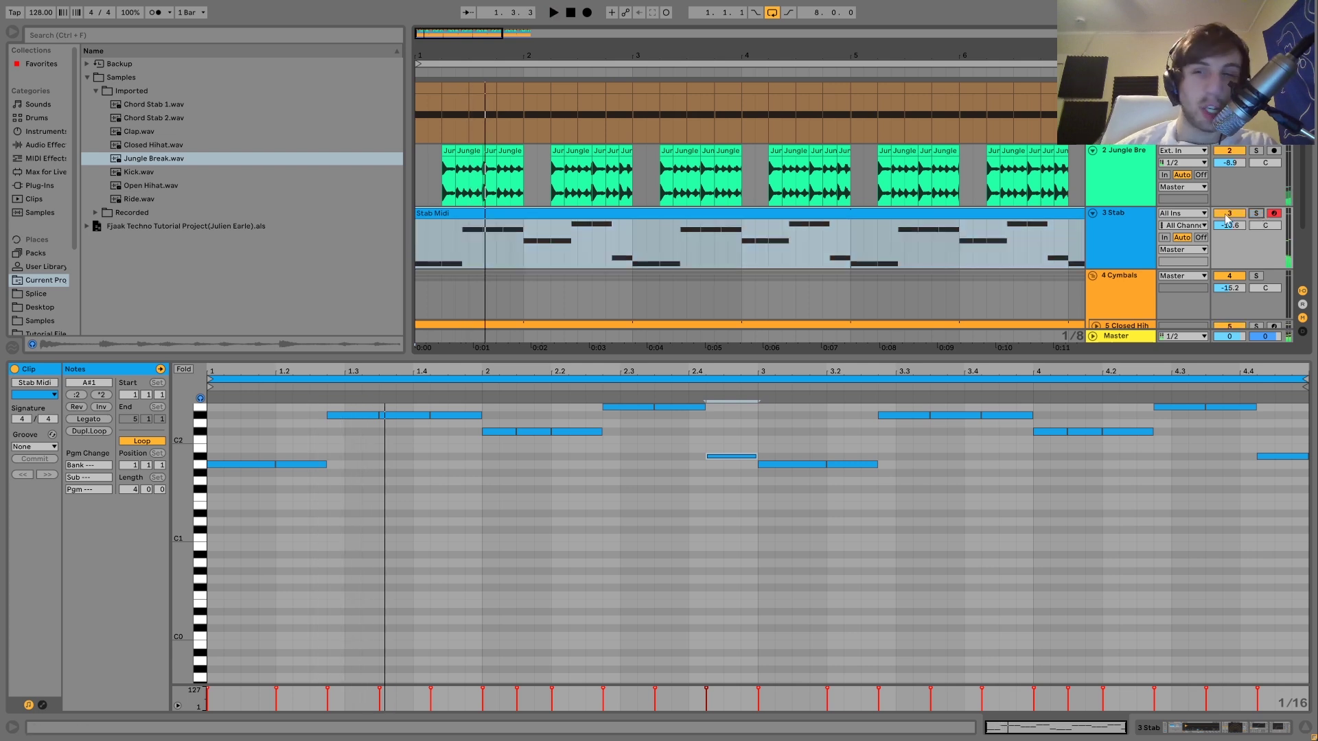
{"action": "left_click", "coordinate": [1152, 228]}
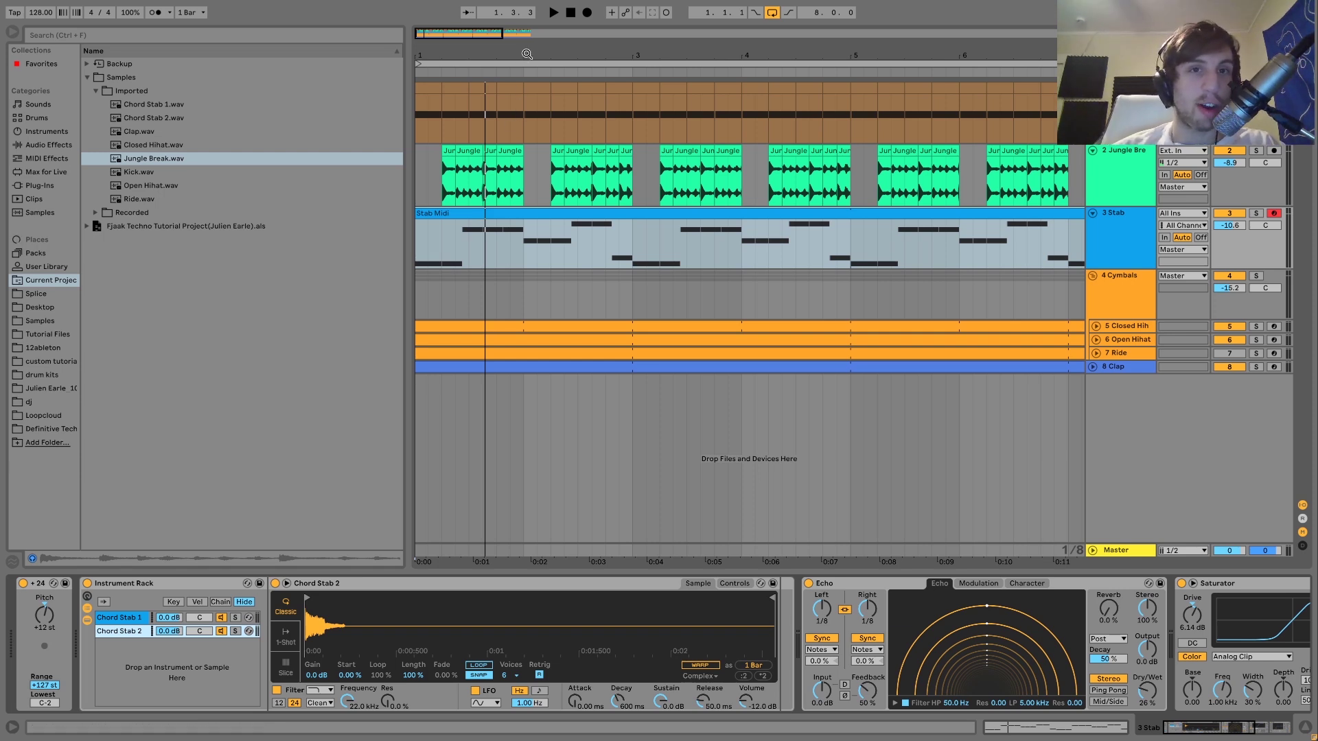
Step: Zoom the arrangement out to bars 1–9 and solo the 3 Stab track during playback
{"action": "key", "text": "space"}
{"action": "left_click_drag", "start_coordinate": [526, 53], "coordinate": [488, 53]}
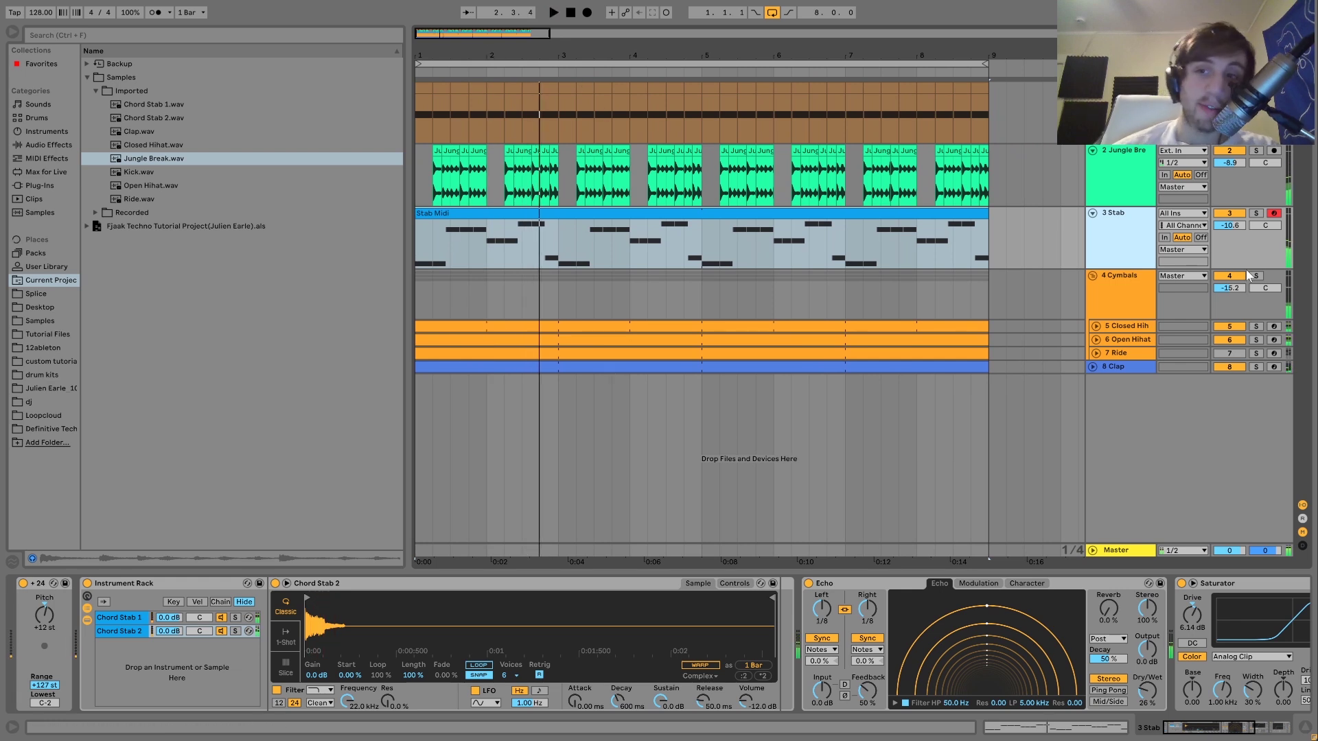
{"action": "left_click", "coordinate": [1255, 213]}
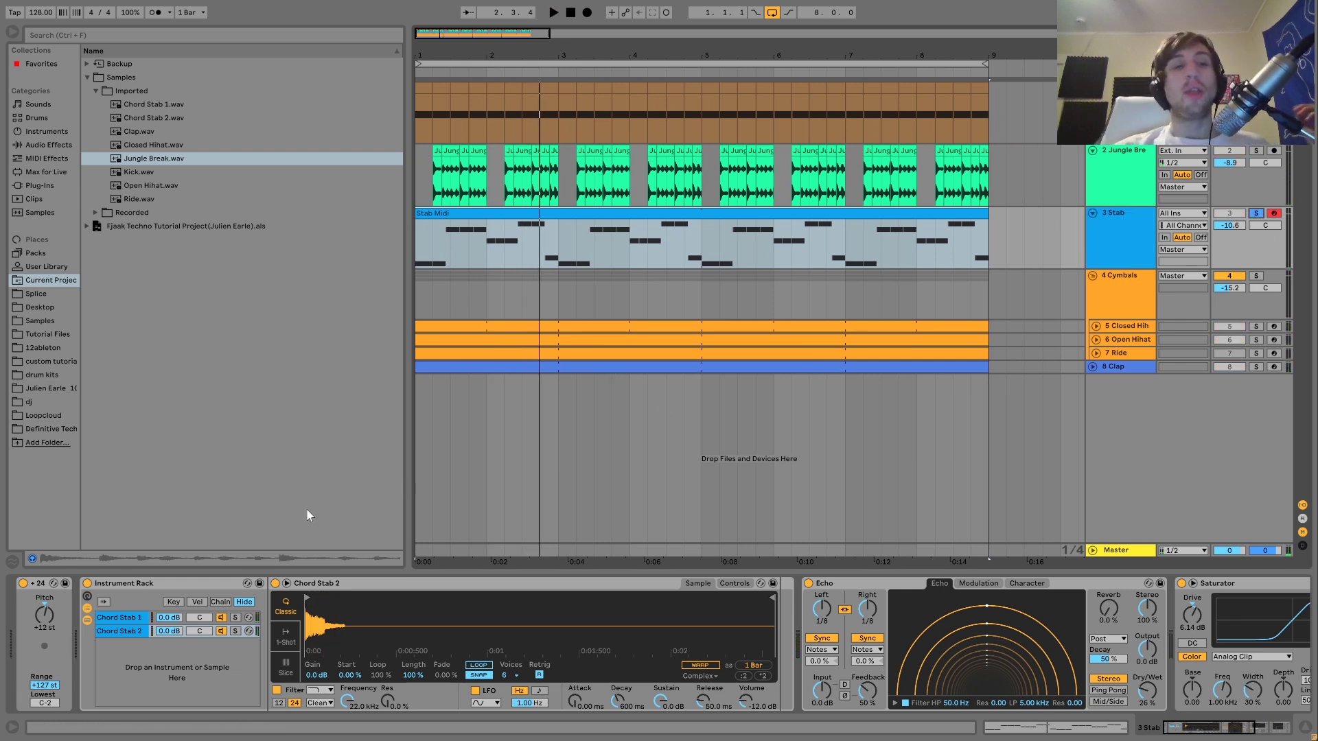
Step: Solo Chord Stab 1, then Chord Stab 2, then release the chain solo so both play
{"action": "left_click", "coordinate": [235, 619]}
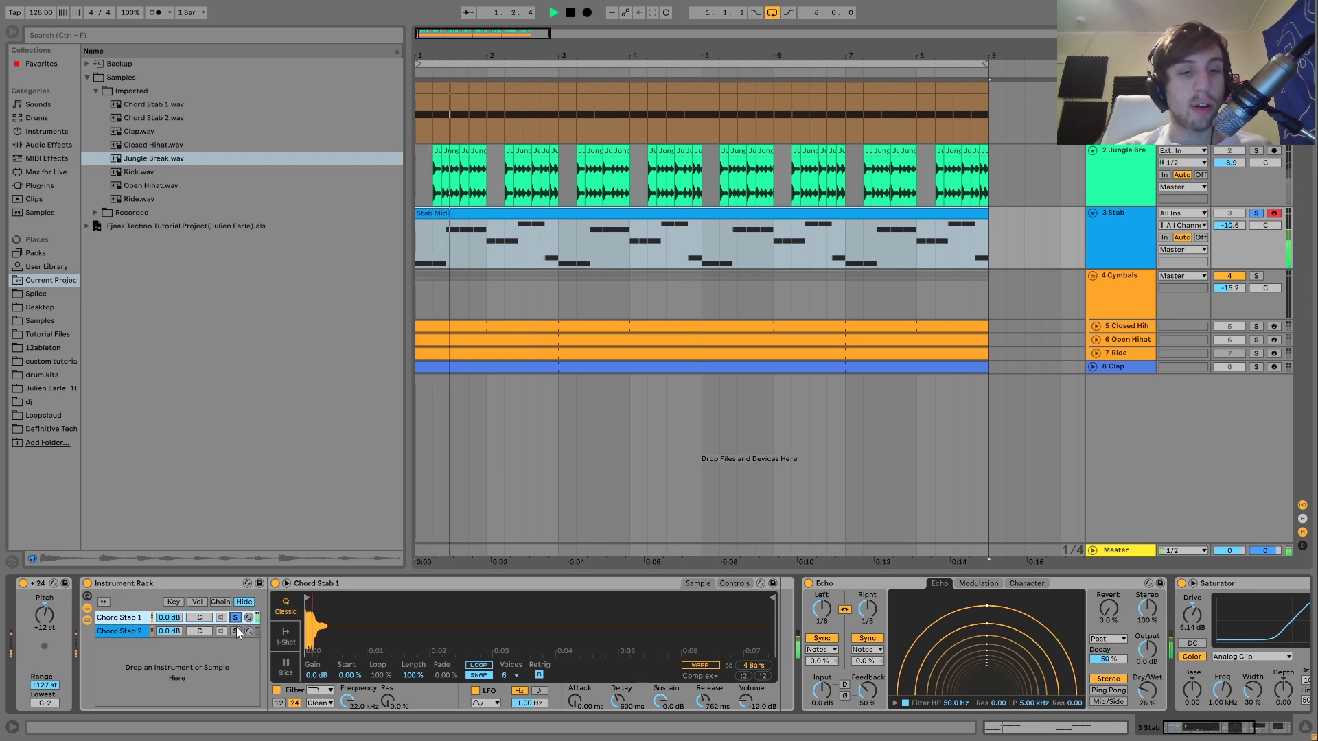
{"action": "left_click", "coordinate": [236, 630]}
{"action": "left_click", "coordinate": [236, 630]}
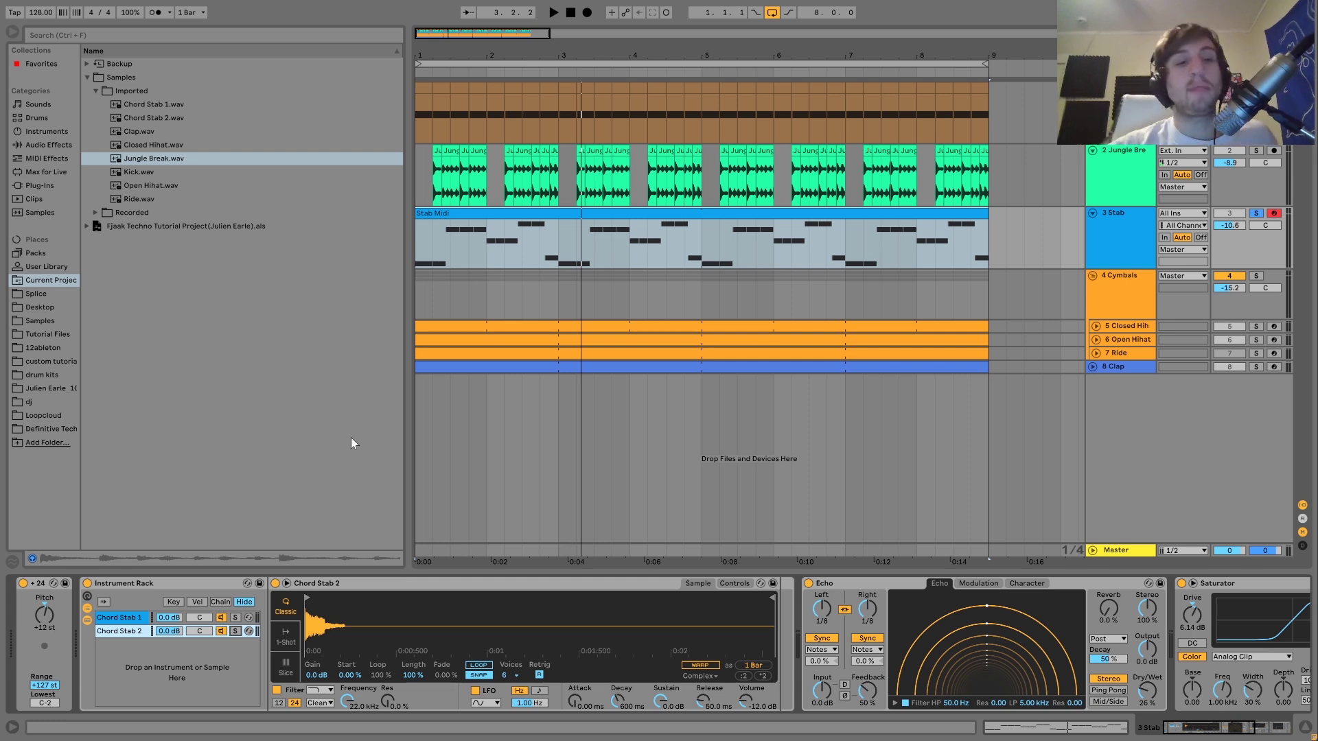
{"action": "key", "text": "space"}
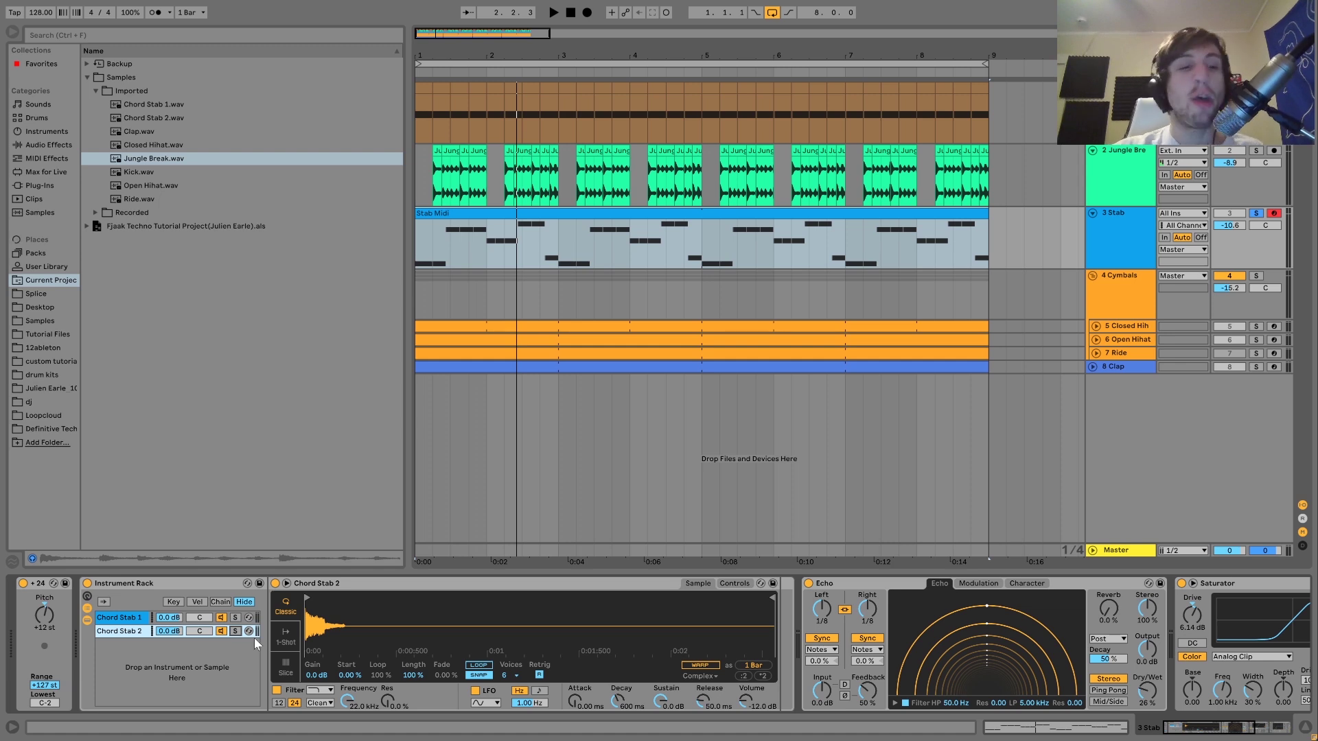
{"action": "key", "text": "space"}
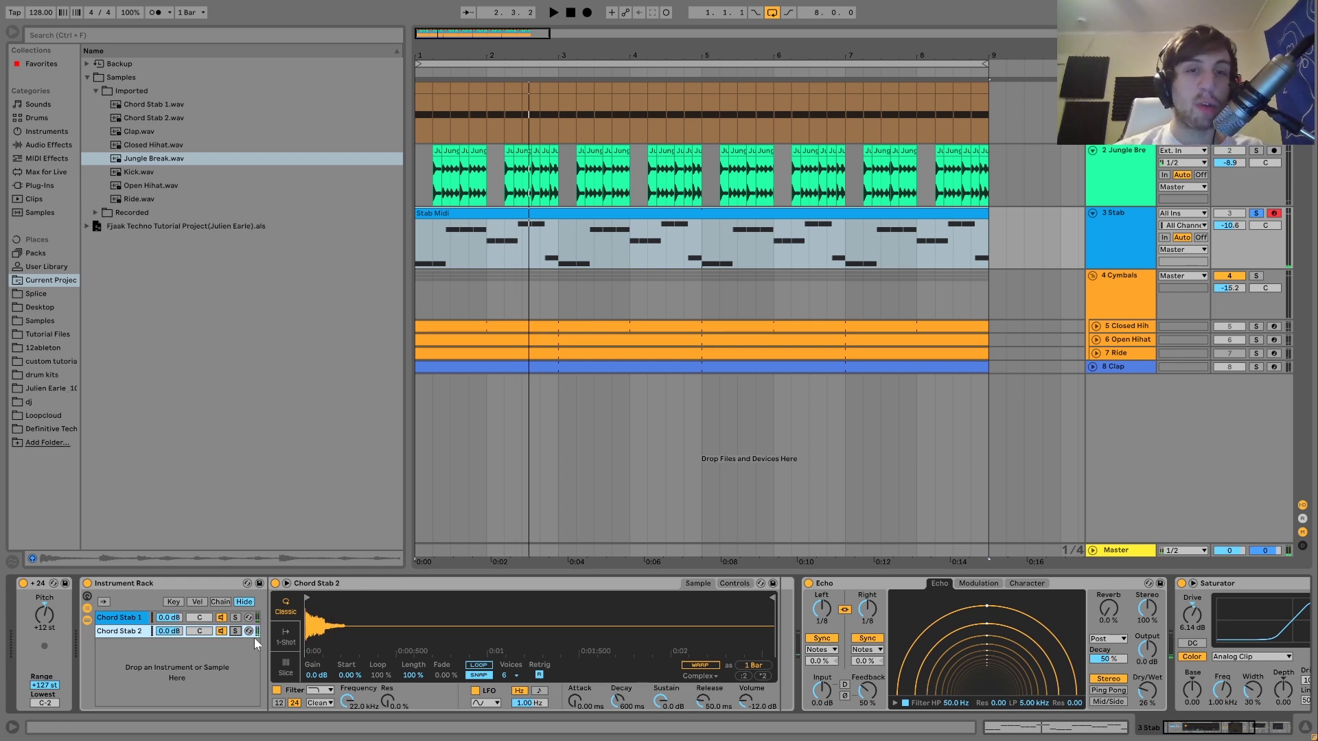
{"action": "key", "text": "space"}
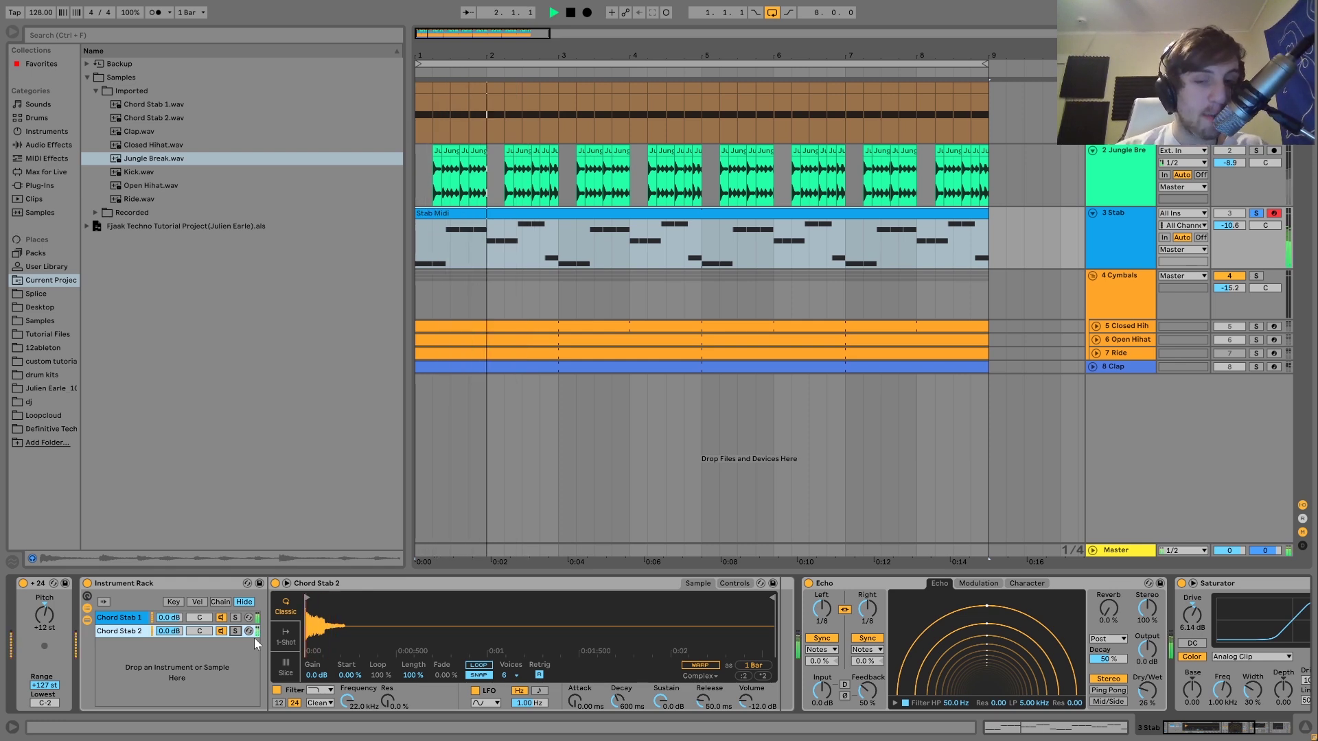
Step: Scroll the device chain to the Auto Filter and back while replaying the loop, then stop
{"action": "scroll", "coordinate": [255, 633], "scroll_direction": "right", "scroll_amount": 5}
{"action": "scroll", "coordinate": [257, 629], "scroll_direction": "right", "scroll_amount": 3}
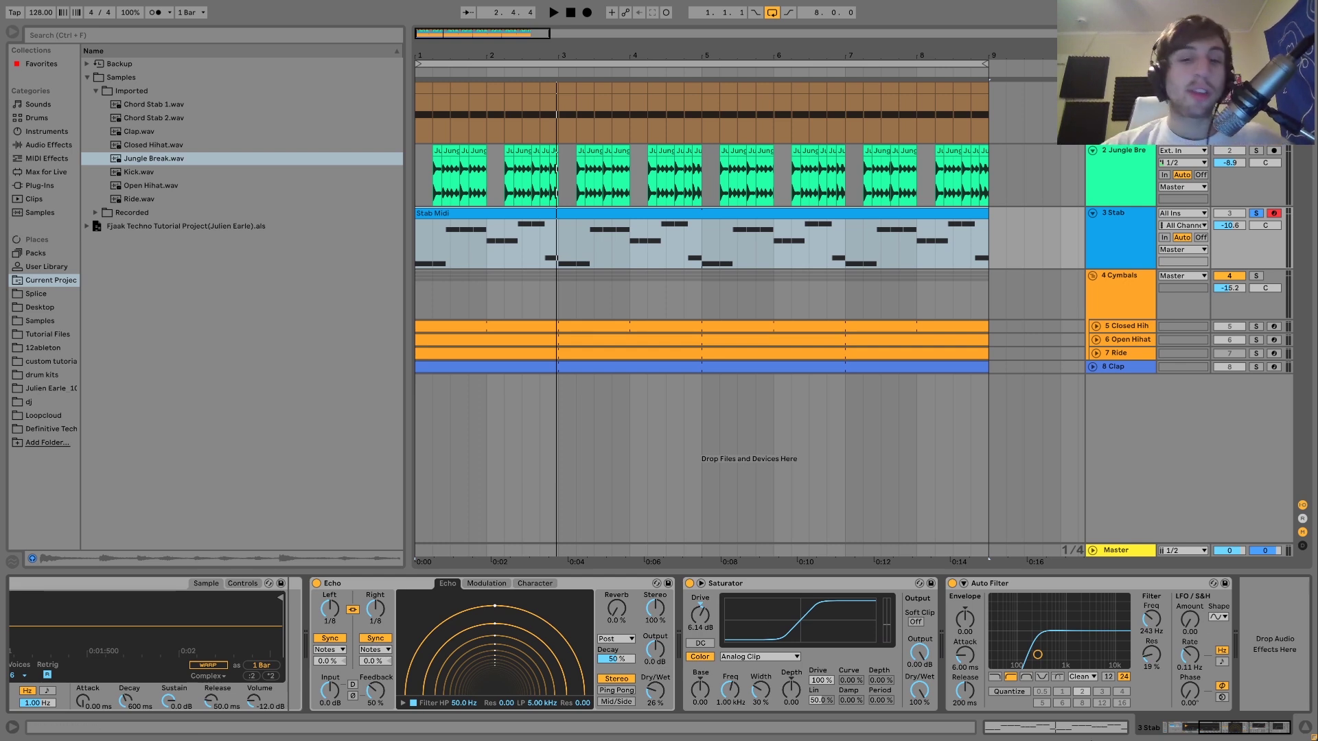
{"action": "scroll", "coordinate": [551, 683], "scroll_direction": "left", "scroll_amount": 5}
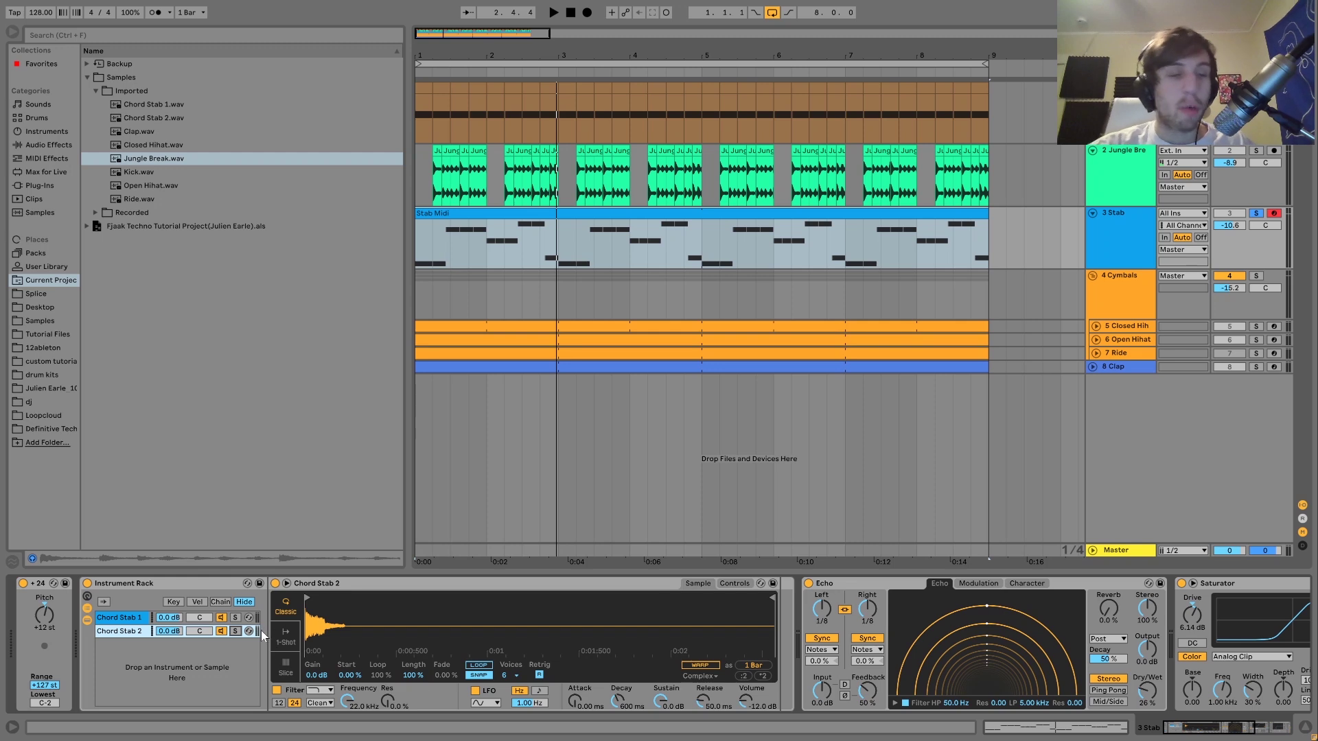
{"action": "key", "text": "space"}
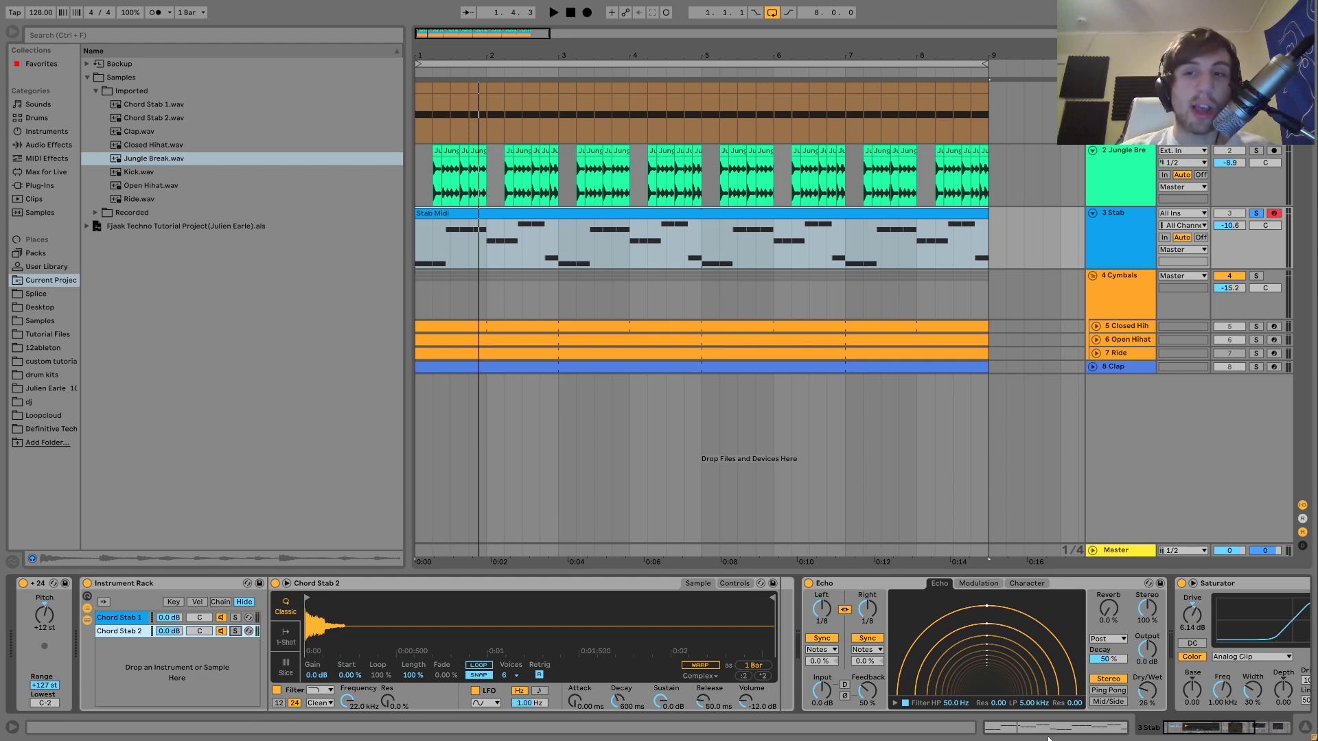
{"action": "key", "text": "space"}
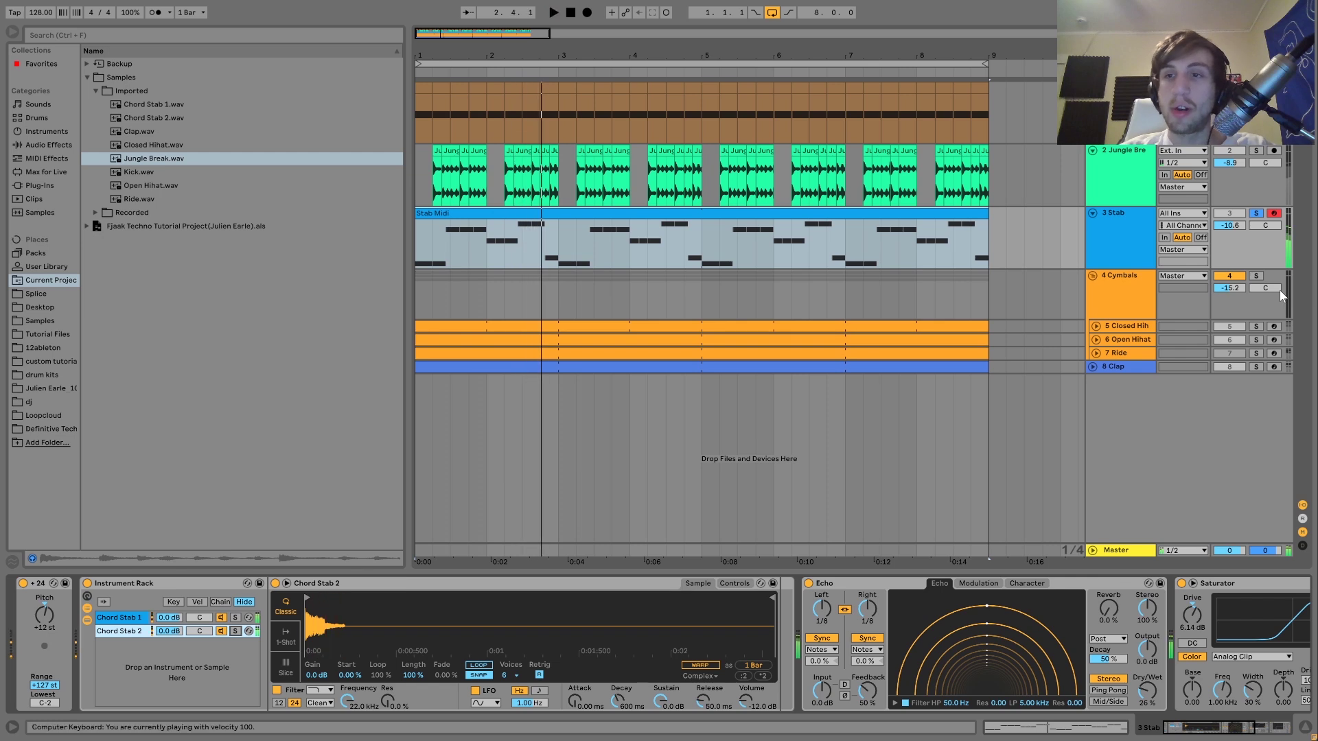
{"action": "key", "text": "space"}
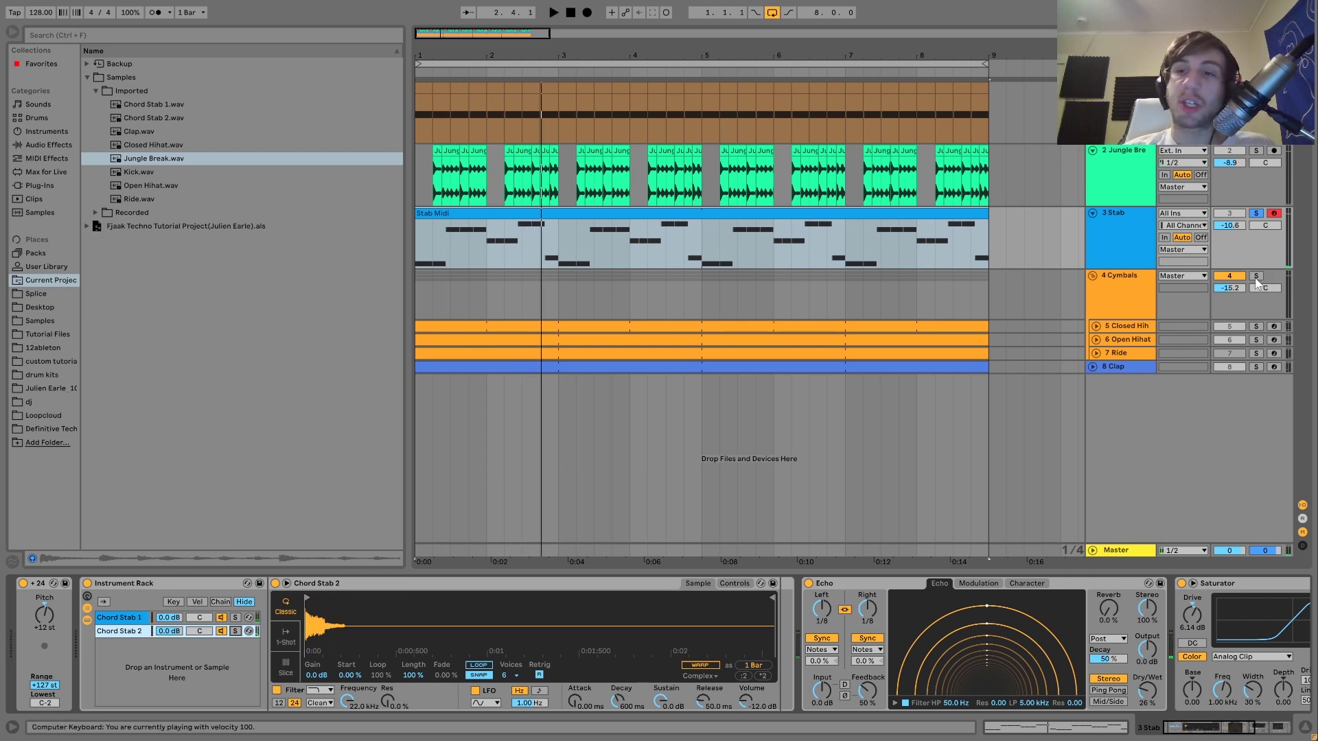
Step: Solo the Cymbals group instead of the Stab, show its Drum Buss, and play
{"action": "left_click", "coordinate": [1256, 275]}
{"action": "left_click", "coordinate": [1120, 302]}
{"action": "key", "text": "space"}
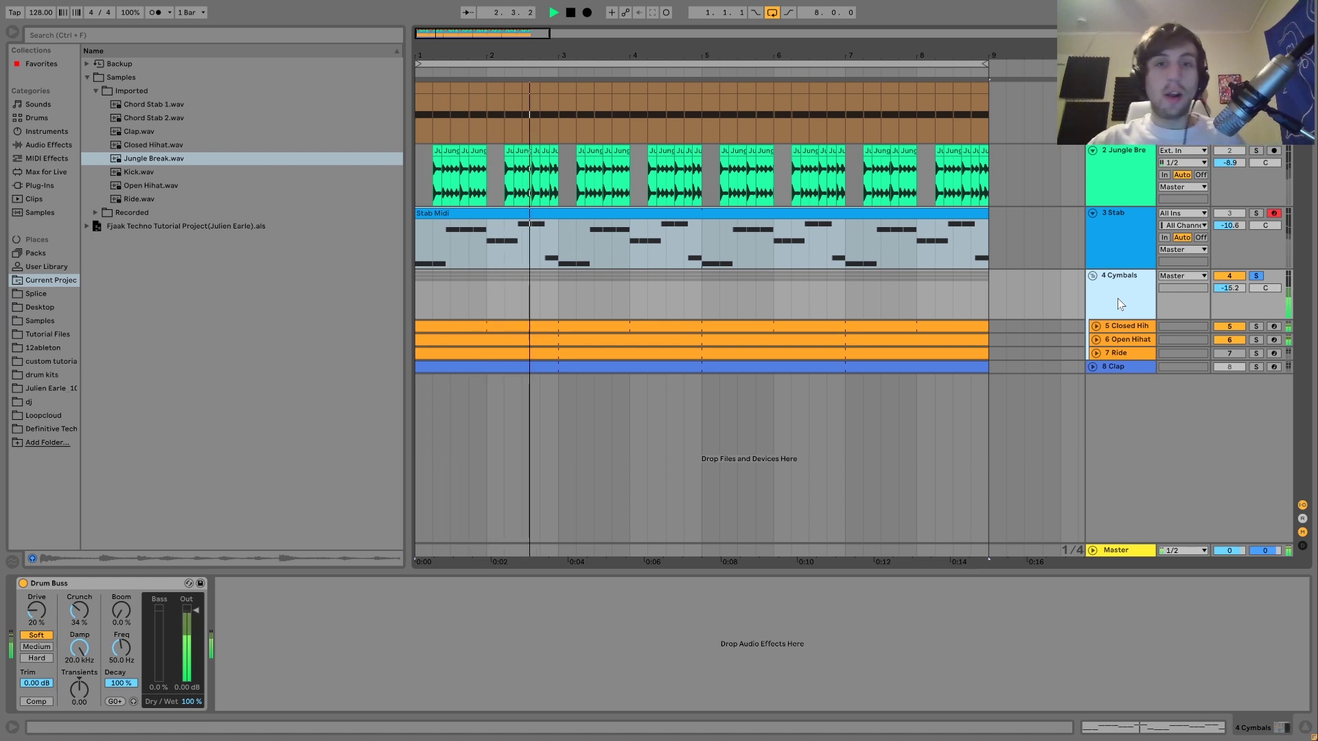
Step: Expand and audition the Closed Hihat, then the Open Hihat, each soloed from bar 1
{"action": "key", "text": "space"}
{"action": "left_click", "coordinate": [1096, 326]}
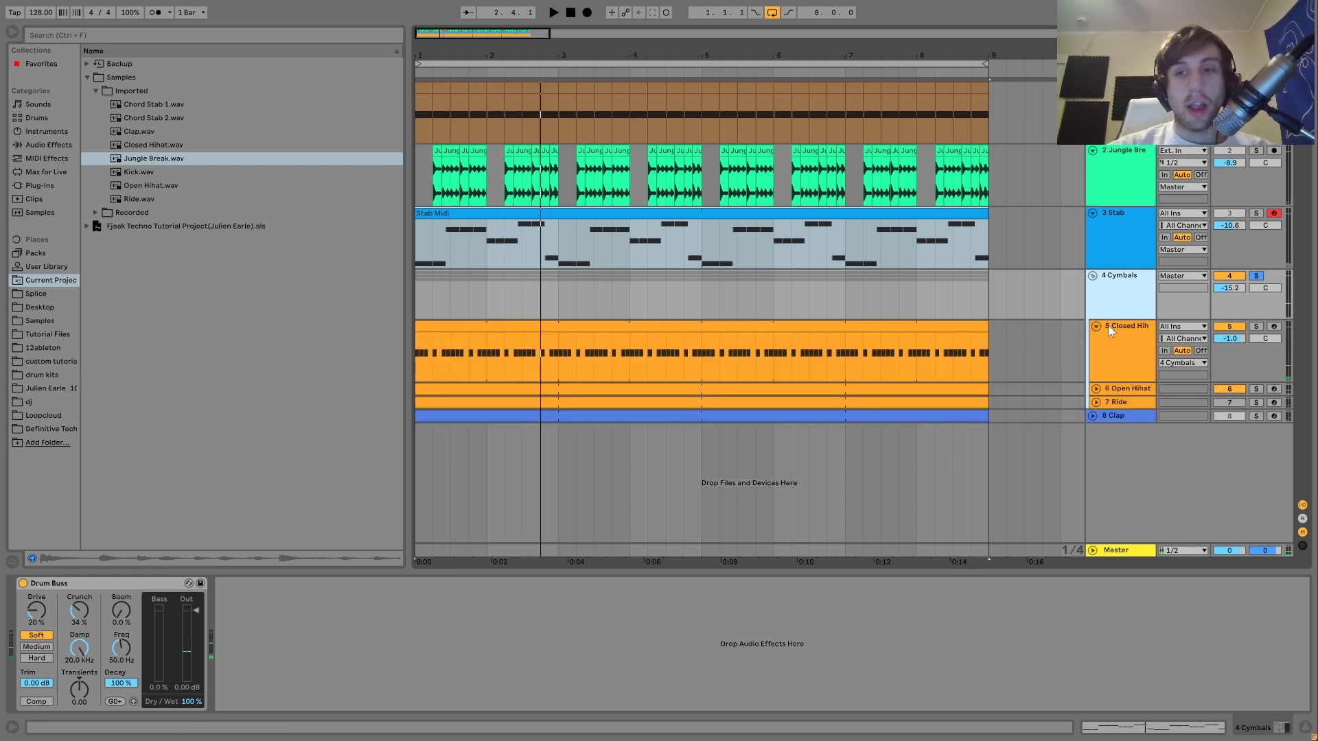
{"action": "left_click", "coordinate": [1256, 327]}
{"action": "key", "text": "space"}
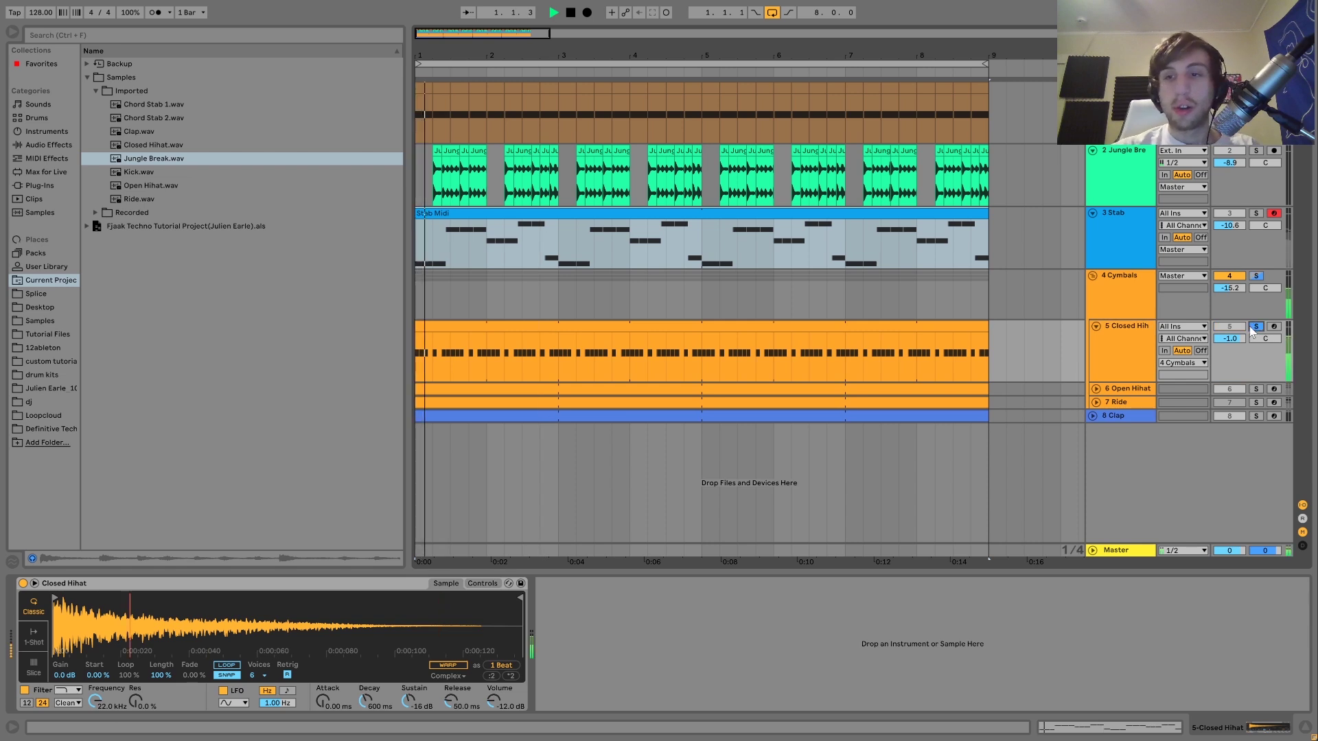
{"action": "left_click", "coordinate": [1096, 388]}
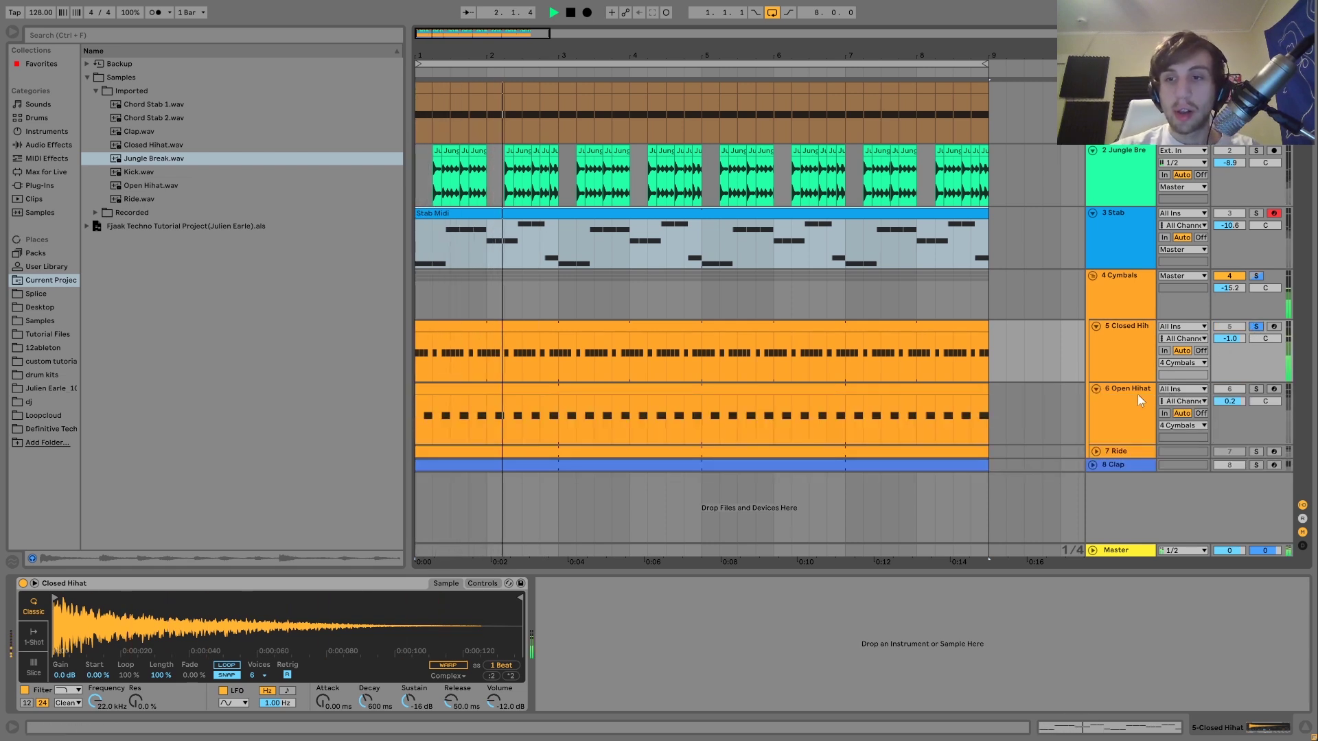
{"action": "left_click", "coordinate": [1256, 388]}
{"action": "key", "text": "space"}
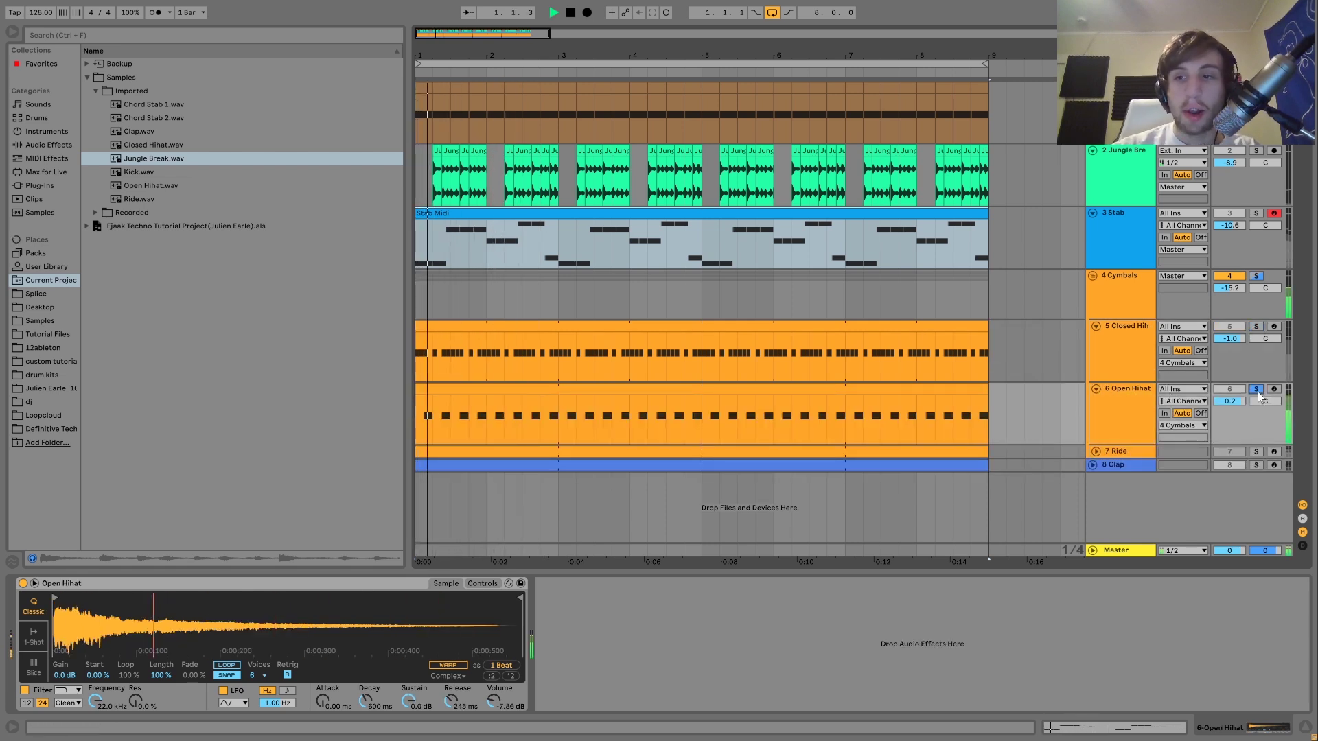
Step: Re-solo the whole Cymbals group, replay the loop, and display its Drum Buss
{"action": "left_click", "coordinate": [1256, 276]}
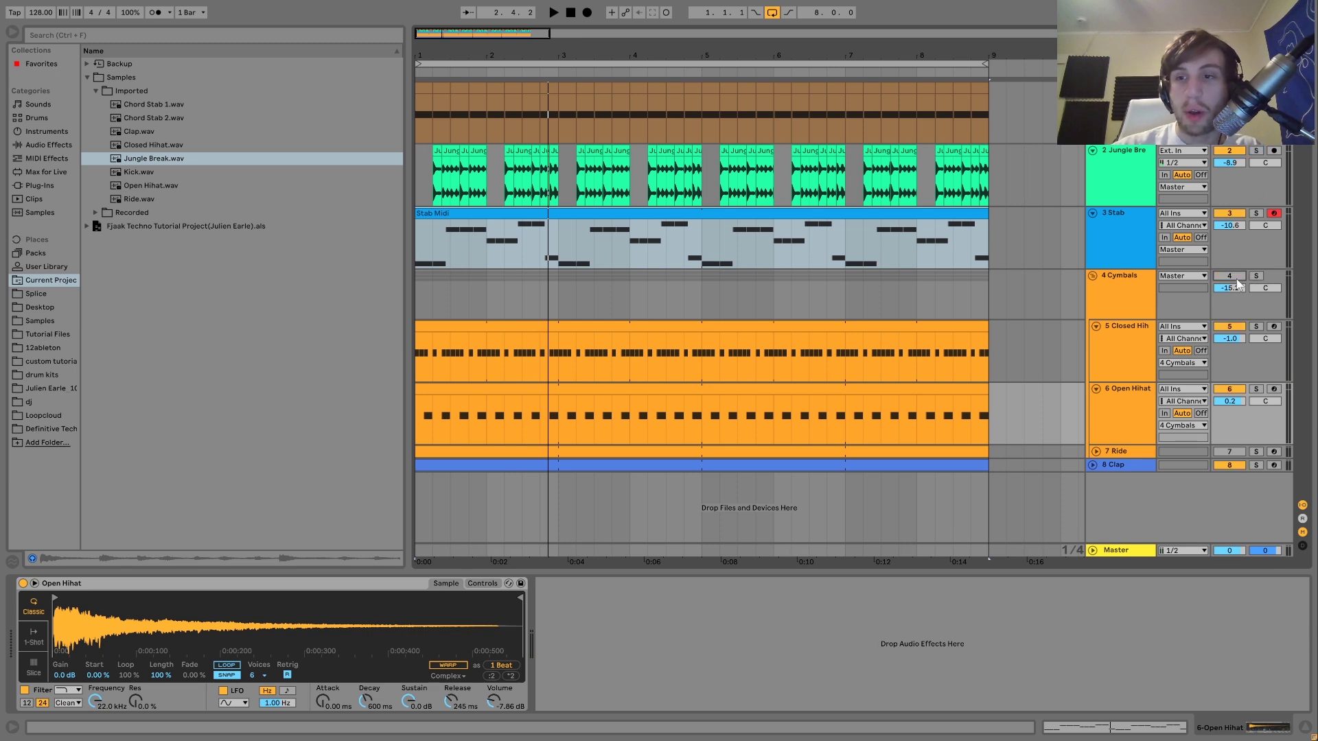
{"action": "key", "text": "space"}
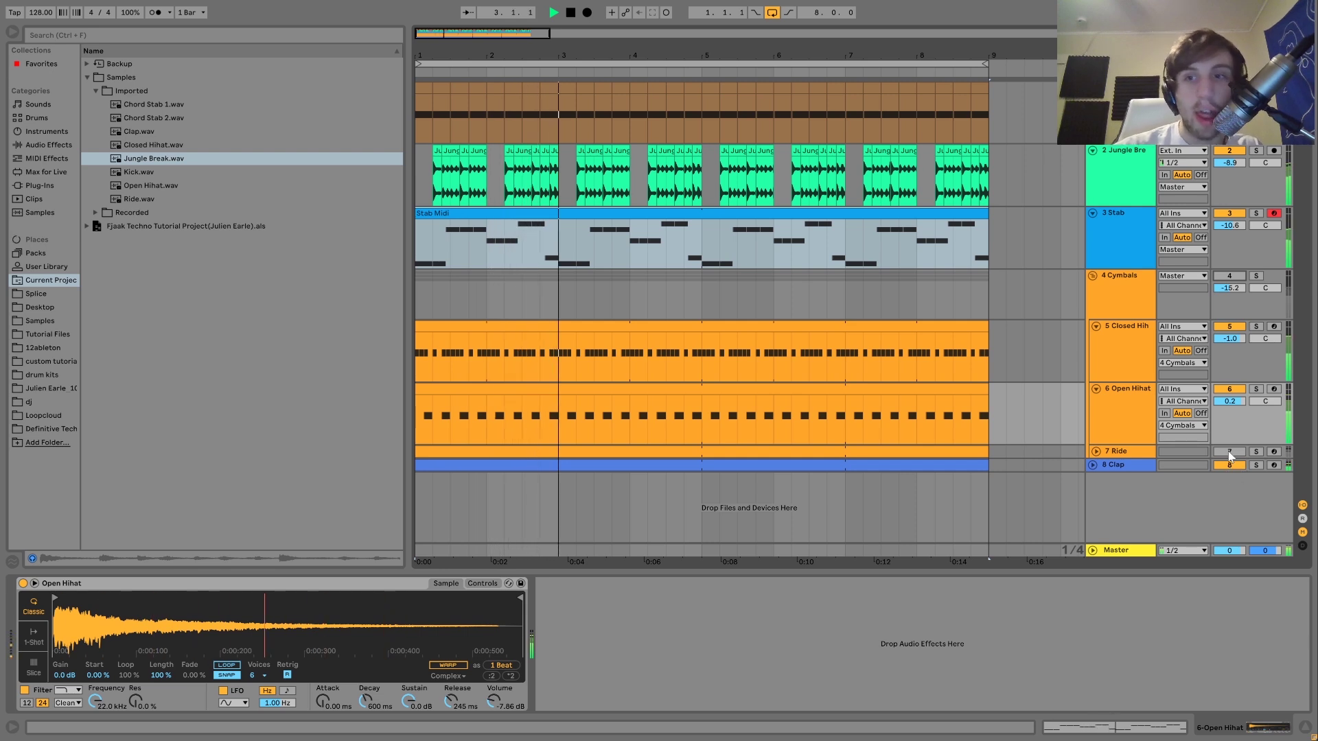
{"action": "key", "text": "space"}
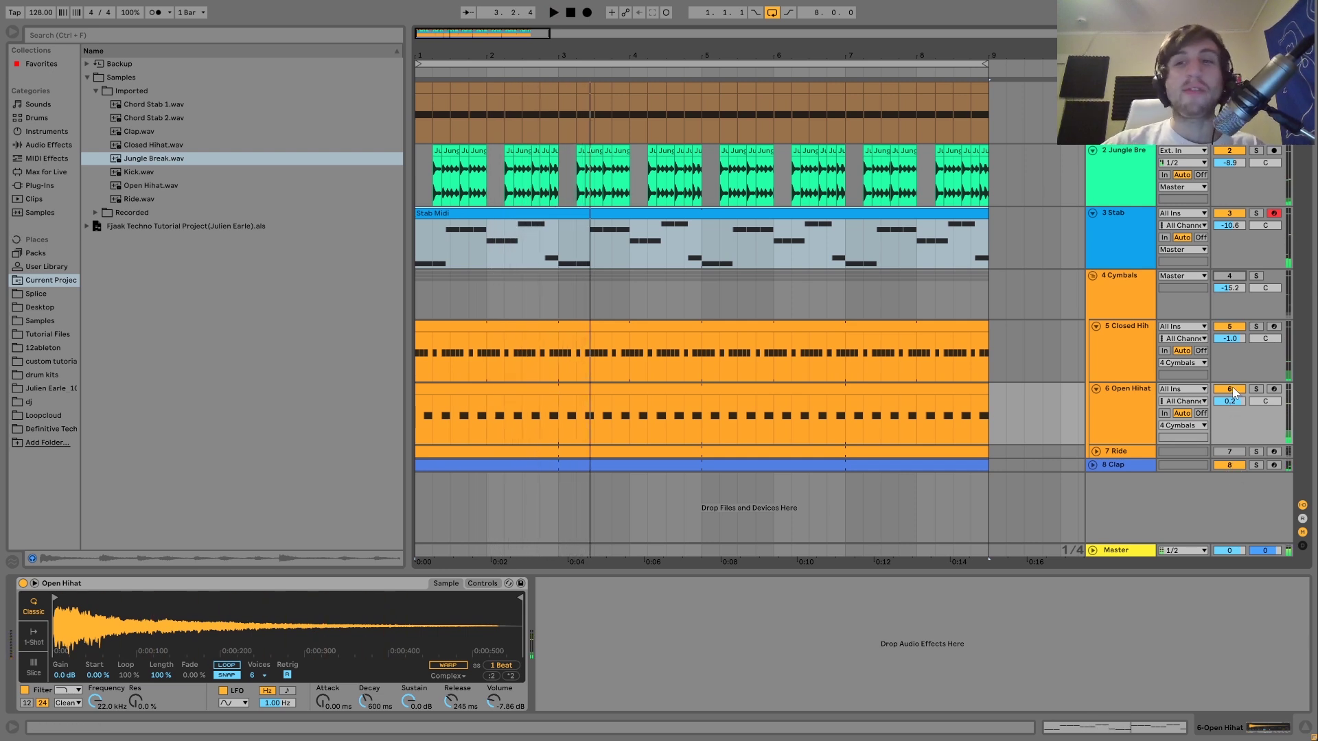
{"action": "key", "text": "space"}
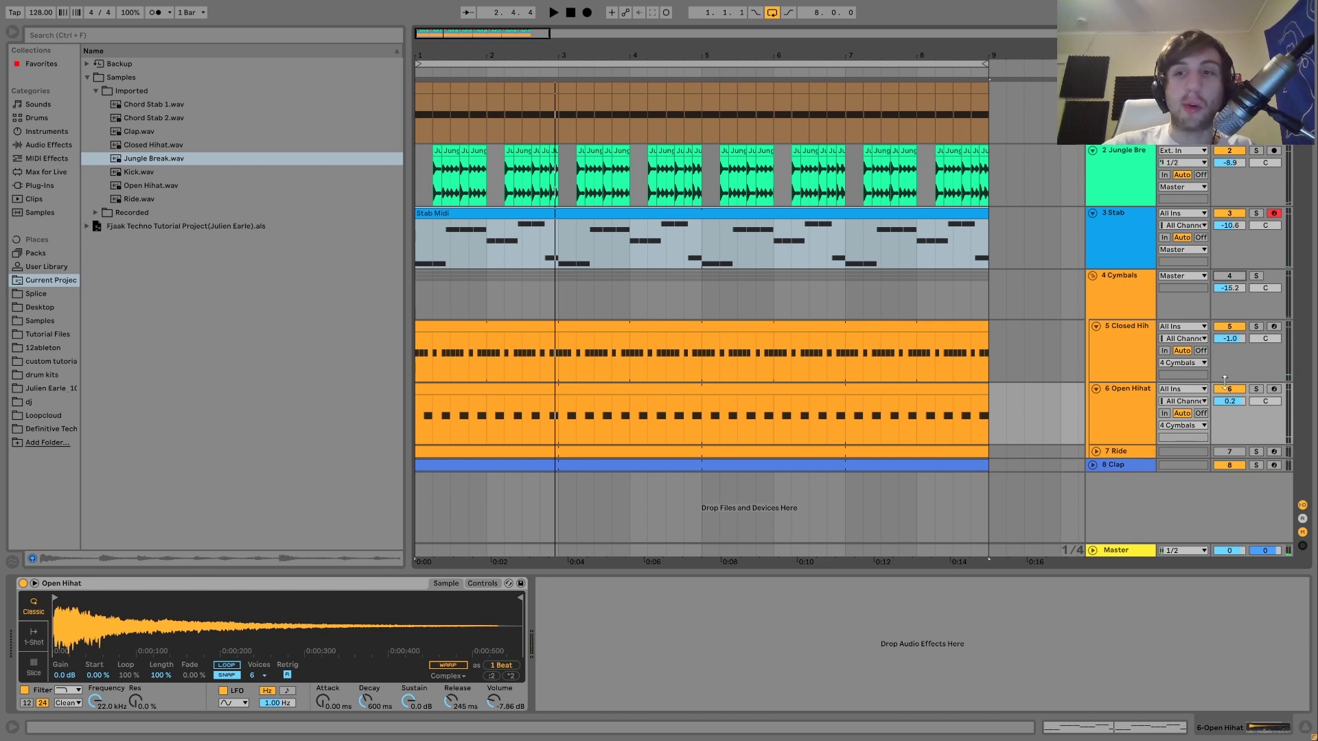
{"action": "key", "text": "space"}
{"action": "left_click", "coordinate": [1137, 289]}
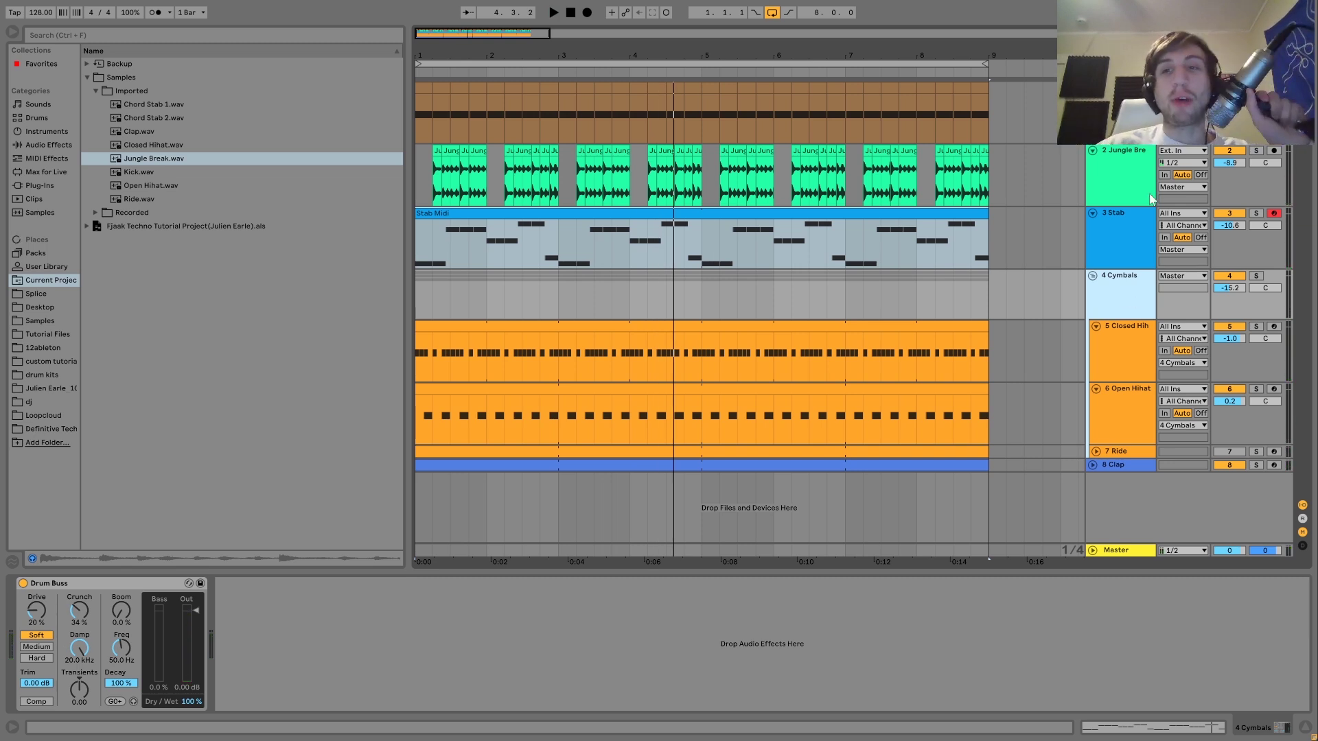
Step: Deselect the Cymbals group, mute the Clap track, and listen to the loop from bar 1
{"action": "left_click", "coordinate": [1230, 226]}
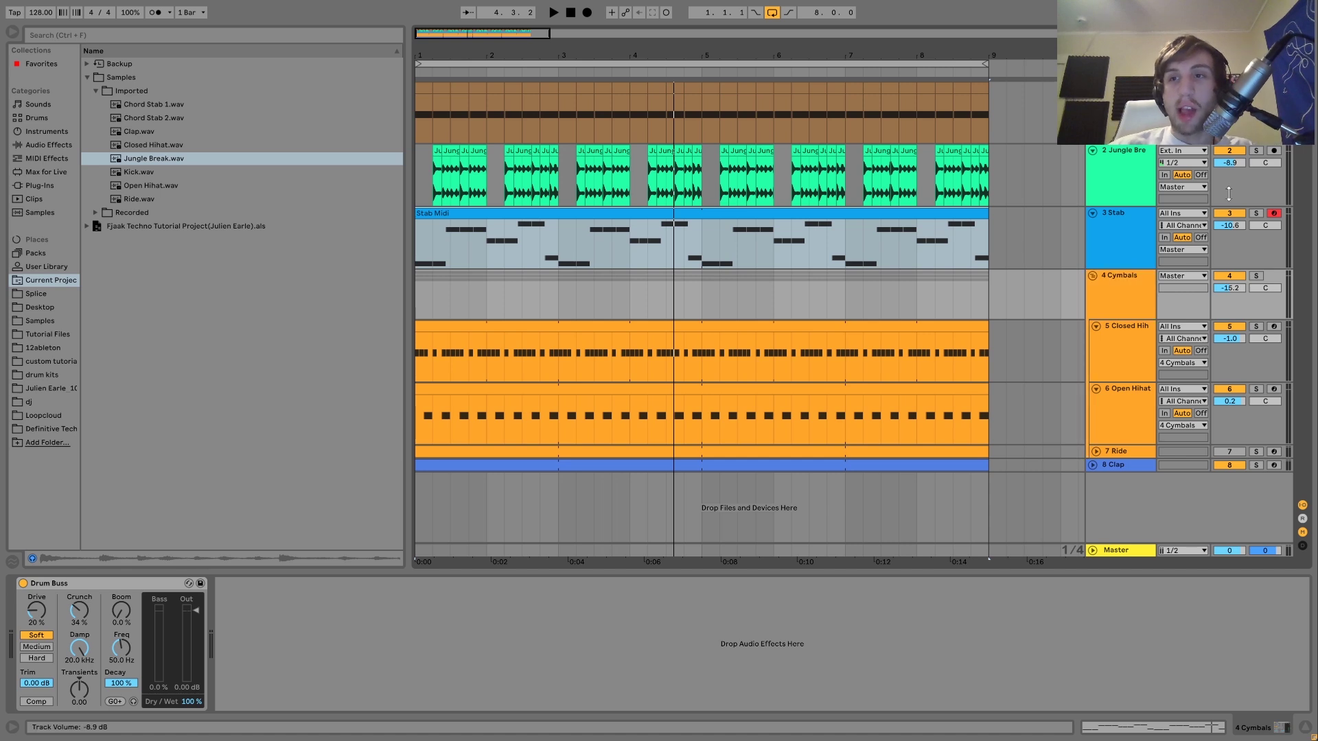
{"action": "left_click", "coordinate": [1229, 466]}
{"action": "key", "text": "space"}
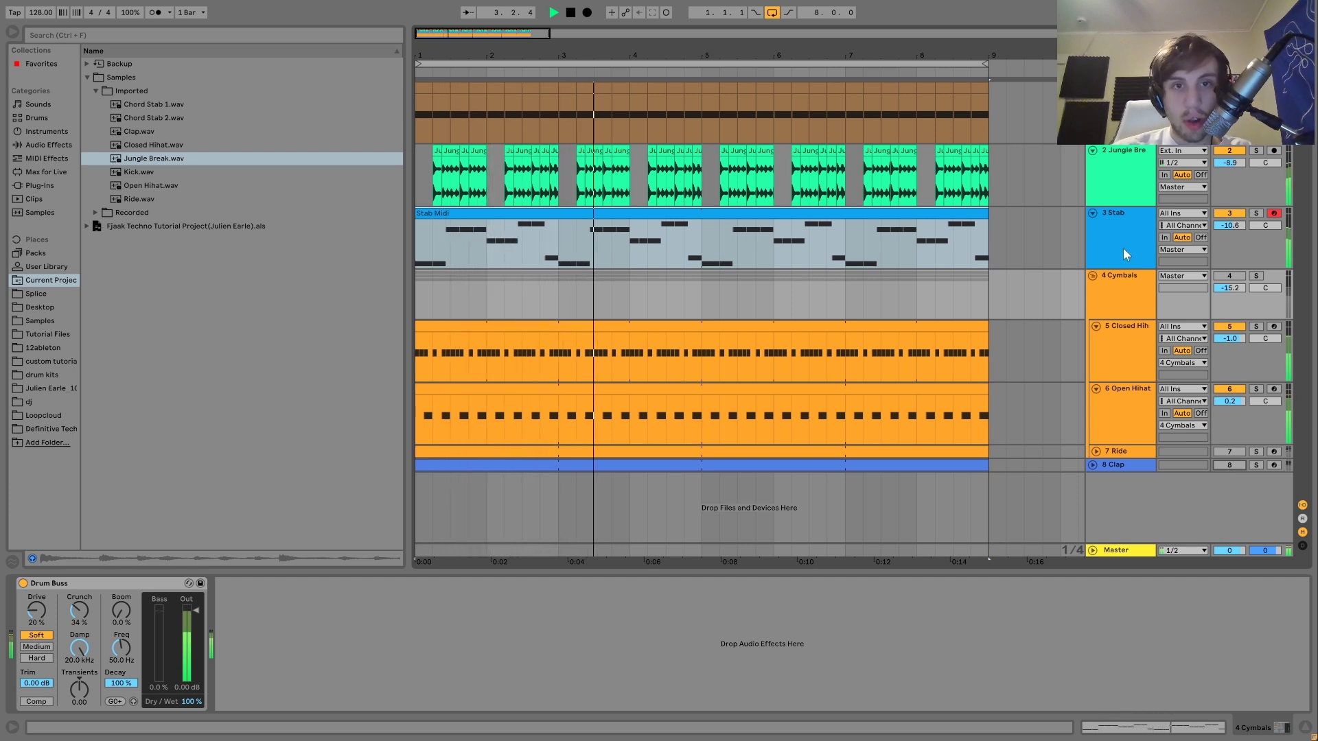
{"action": "key", "text": "space"}
{"action": "key", "text": "space"}
{"action": "key", "text": "space"}
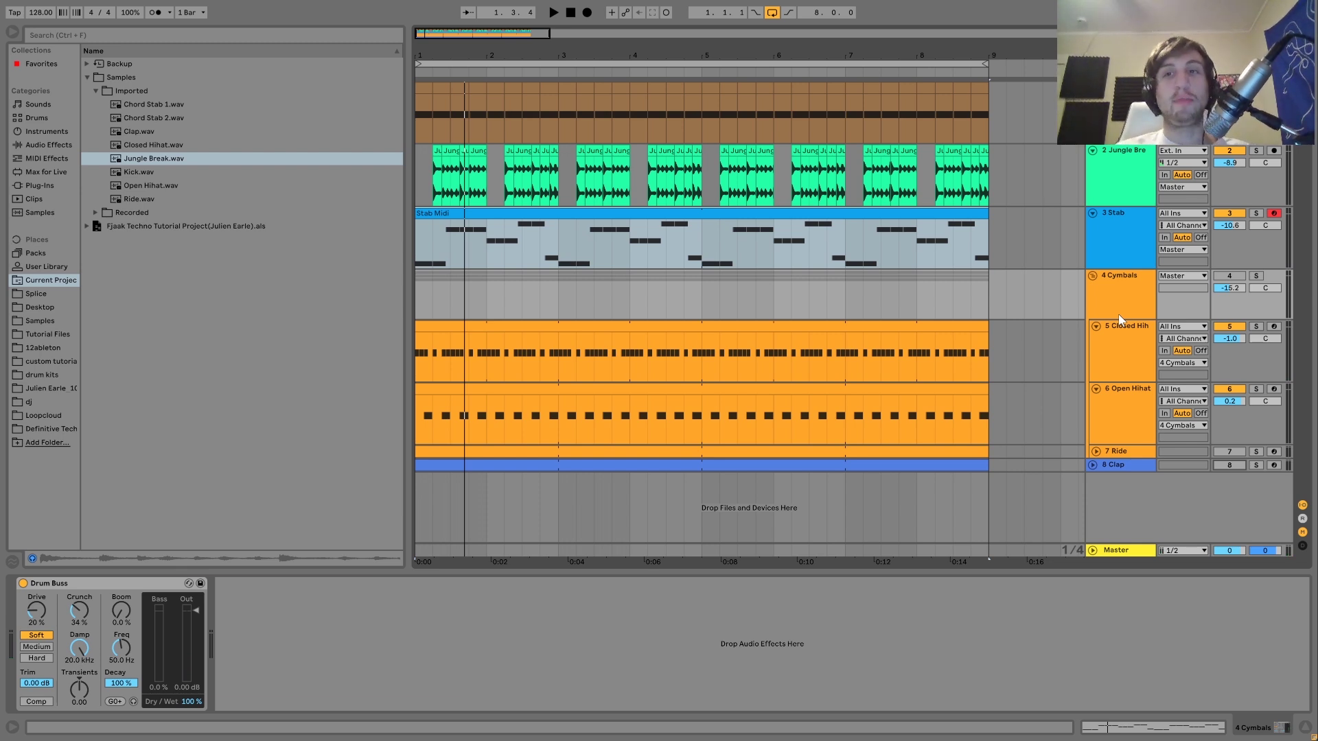
{"action": "key", "text": "space"}
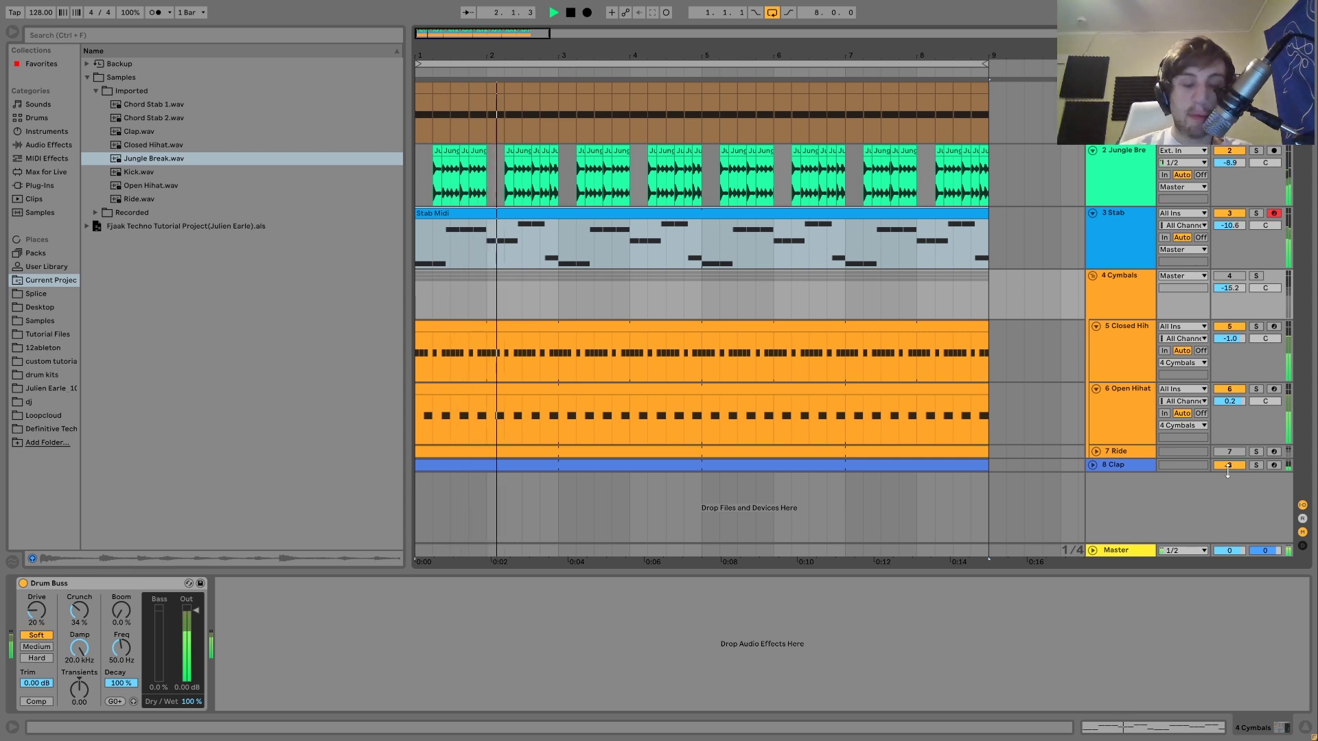
{"action": "key", "text": "space"}
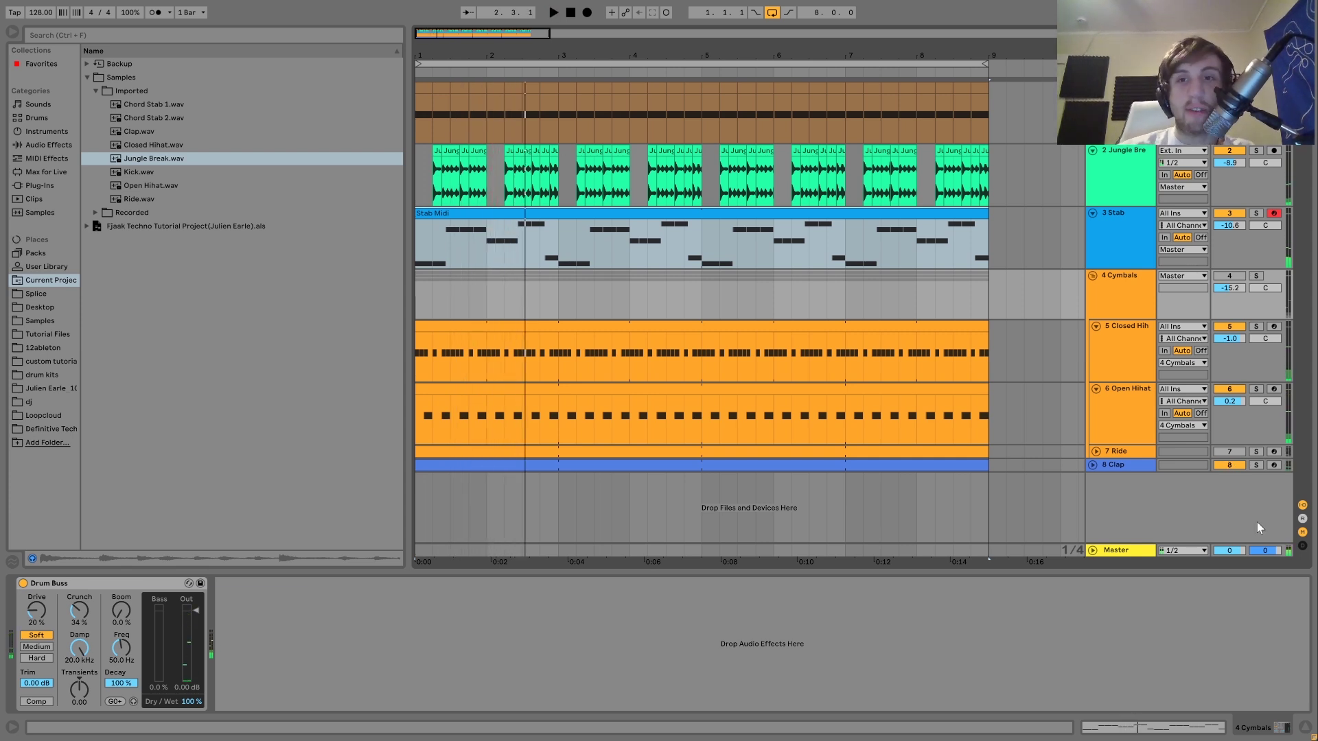
Step: Solo the Cymbals group to hear it alone, then unfold the Ride track
{"action": "left_click", "coordinate": [1223, 277]}
{"action": "key", "text": "space"}
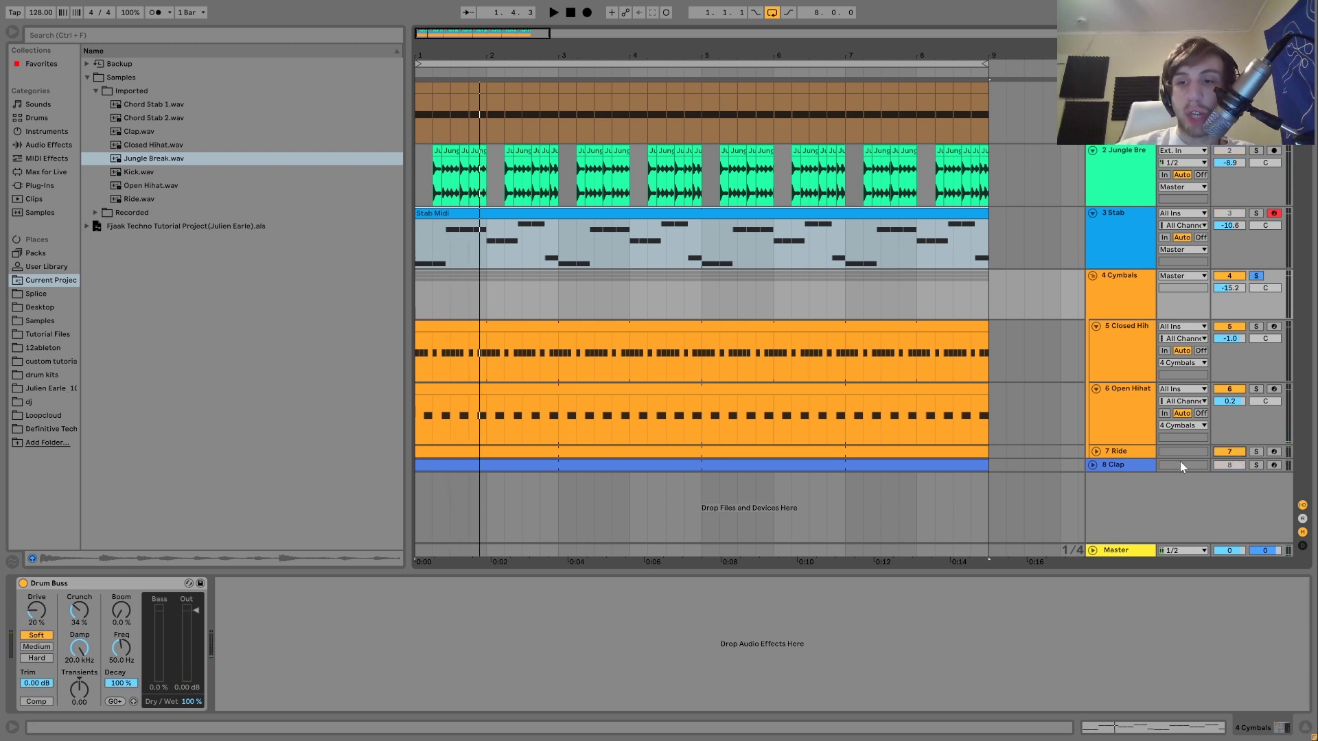
{"action": "left_click", "coordinate": [1126, 453]}
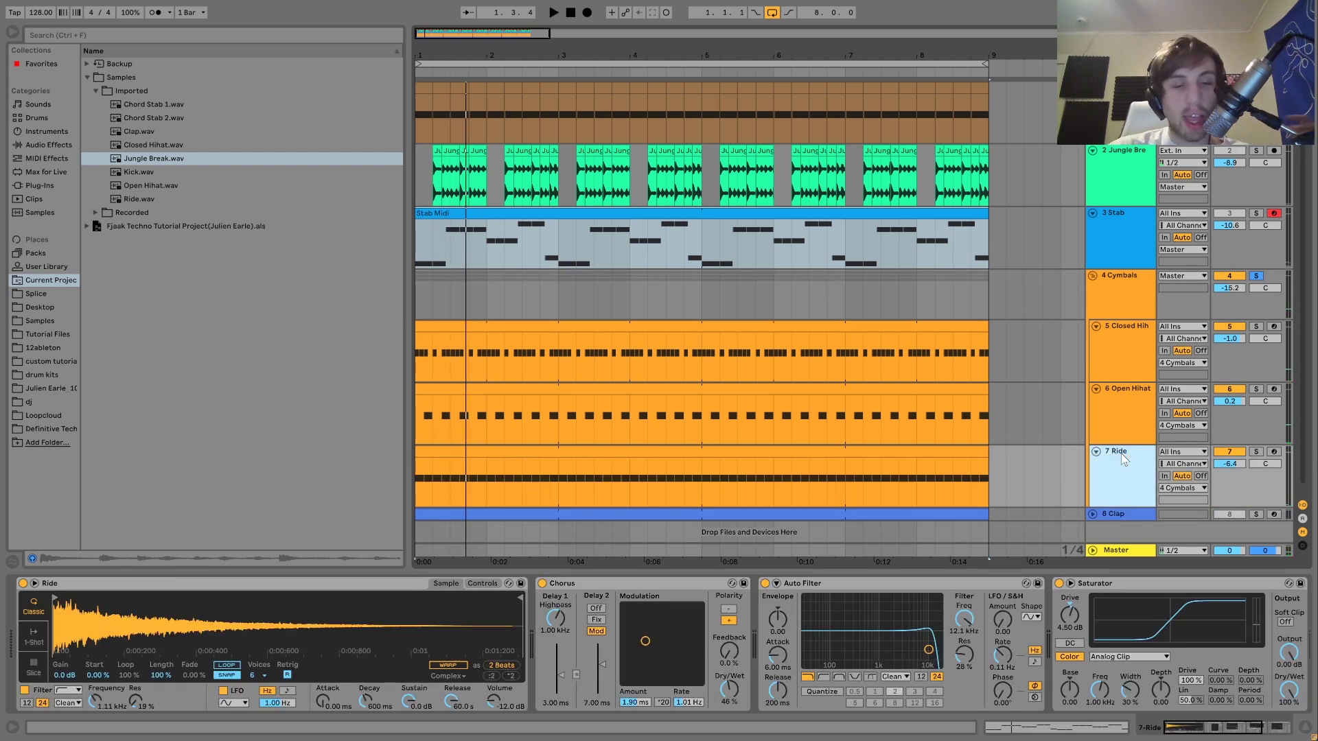
Step: Unsolo the Cymbals group, toggle the Closed Hihat mute, and mute the Jungle Break
{"action": "key", "text": "space"}
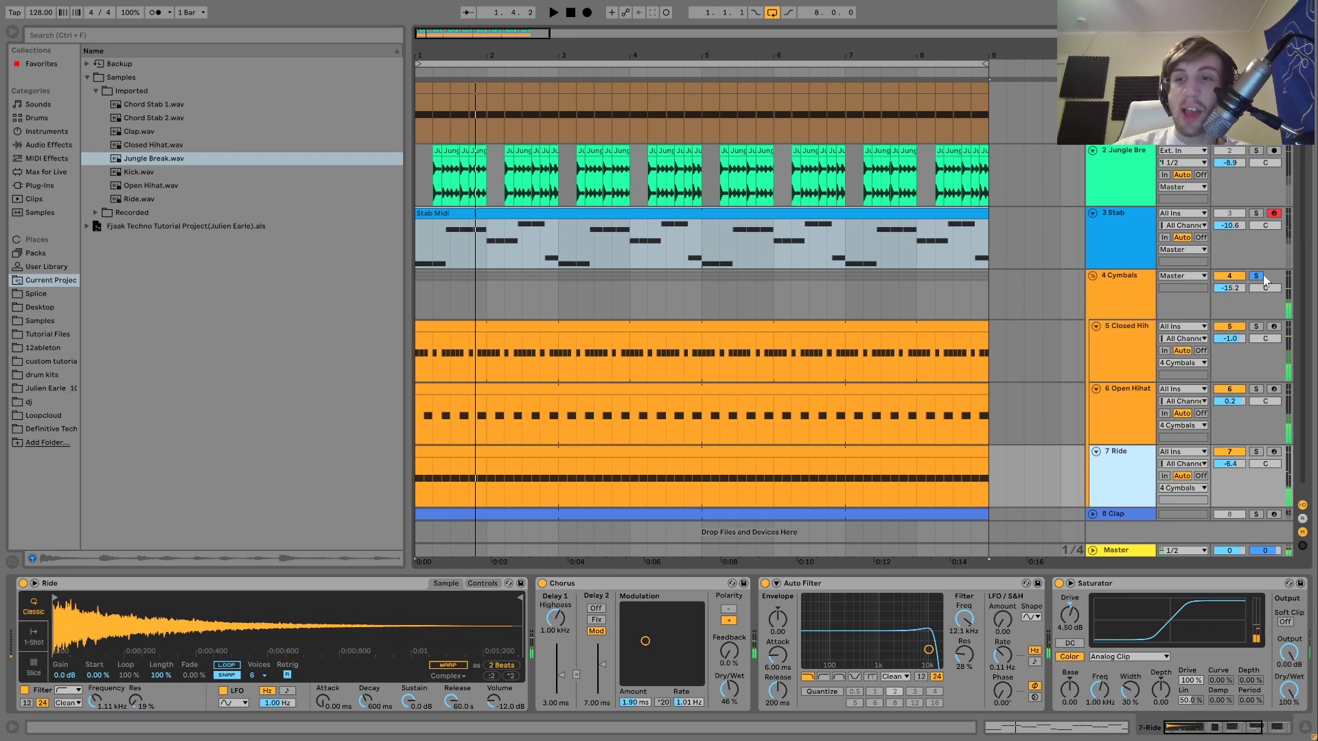
{"action": "left_click", "coordinate": [1257, 277]}
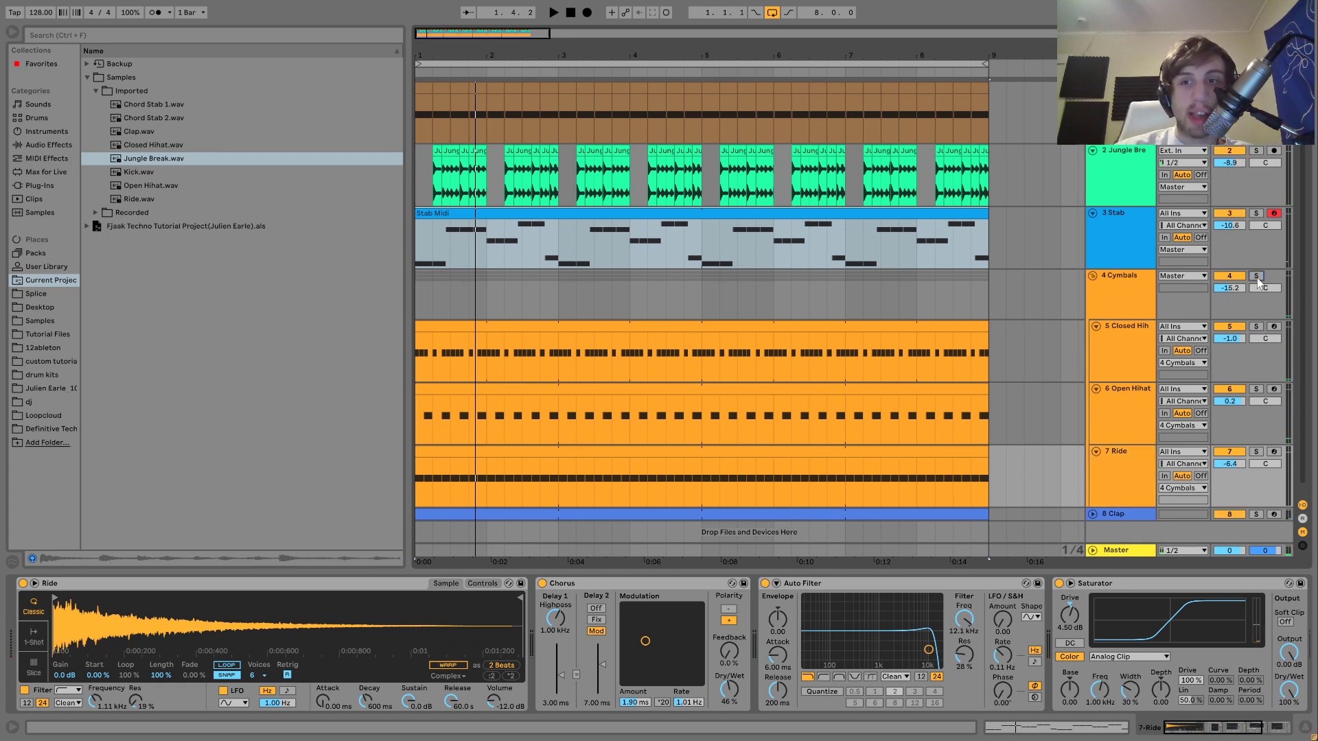
{"action": "key", "text": "space"}
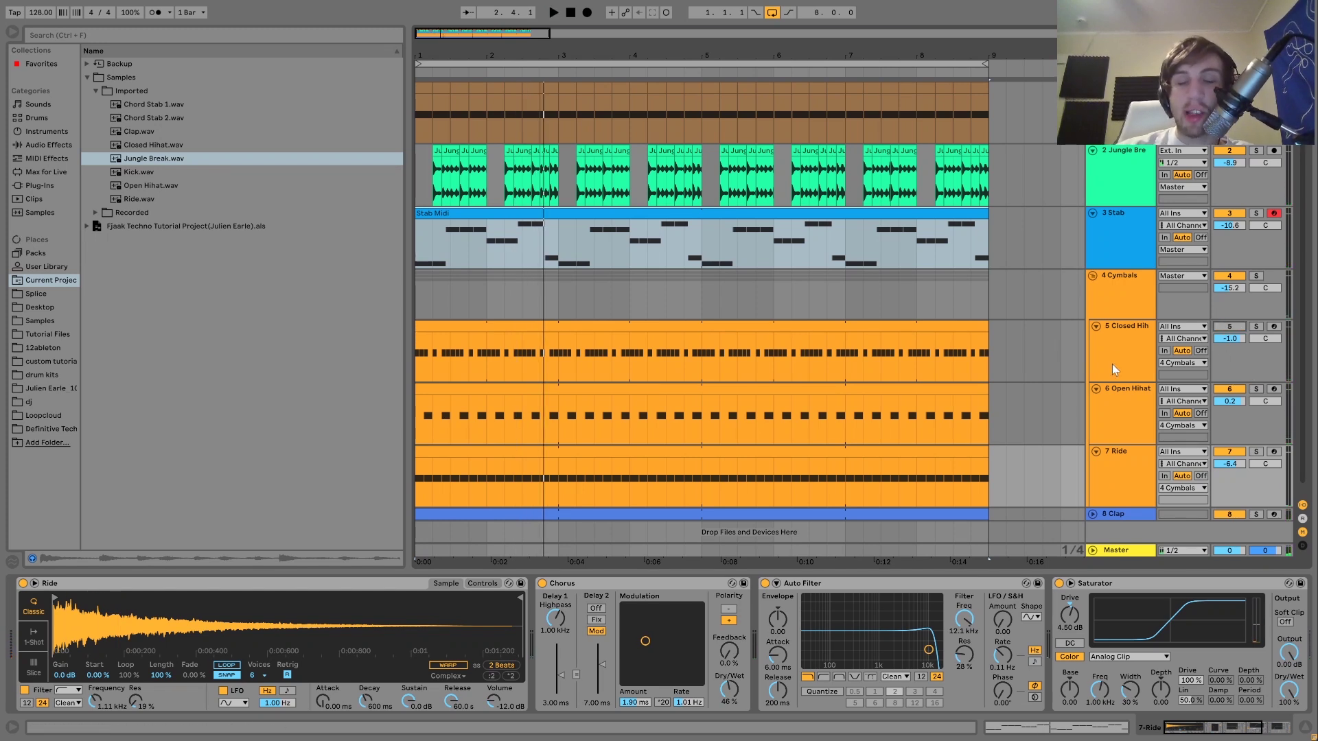
{"action": "key", "text": "space"}
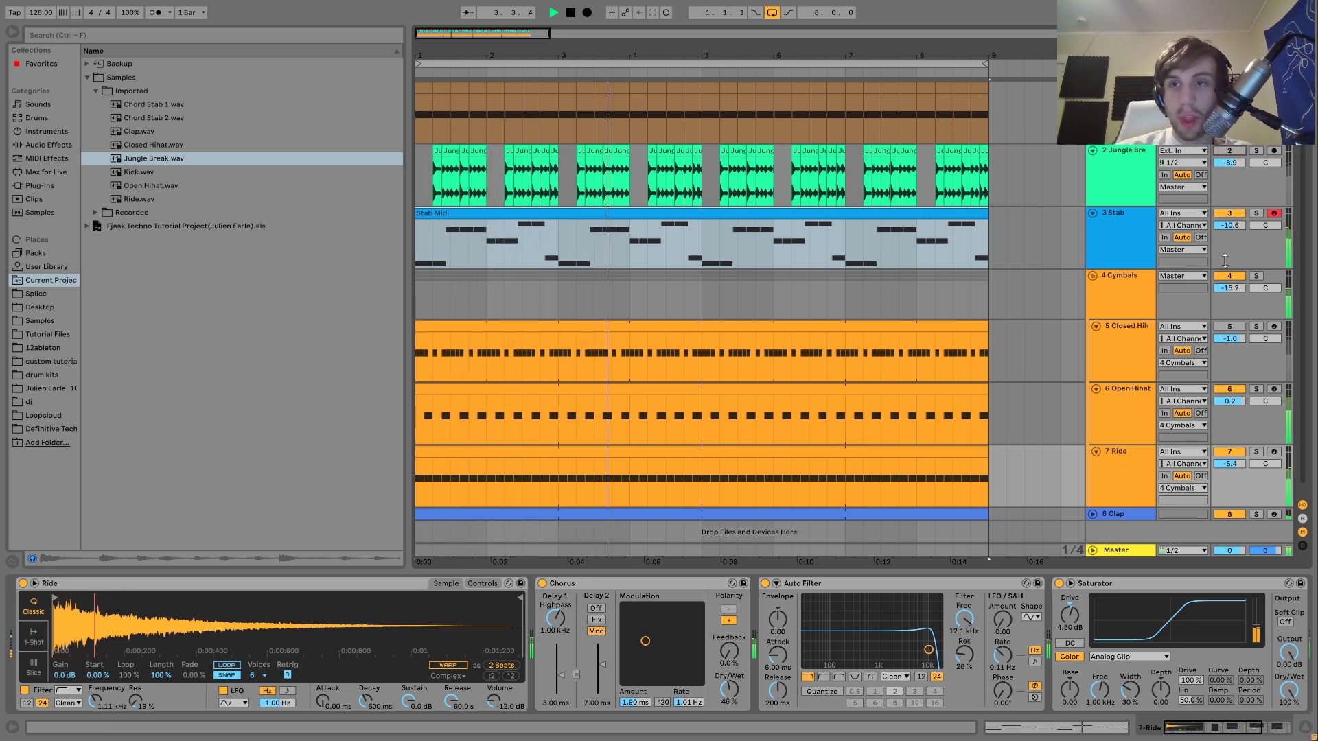
{"action": "left_click", "coordinate": [1226, 324]}
{"action": "left_click", "coordinate": [1229, 326]}
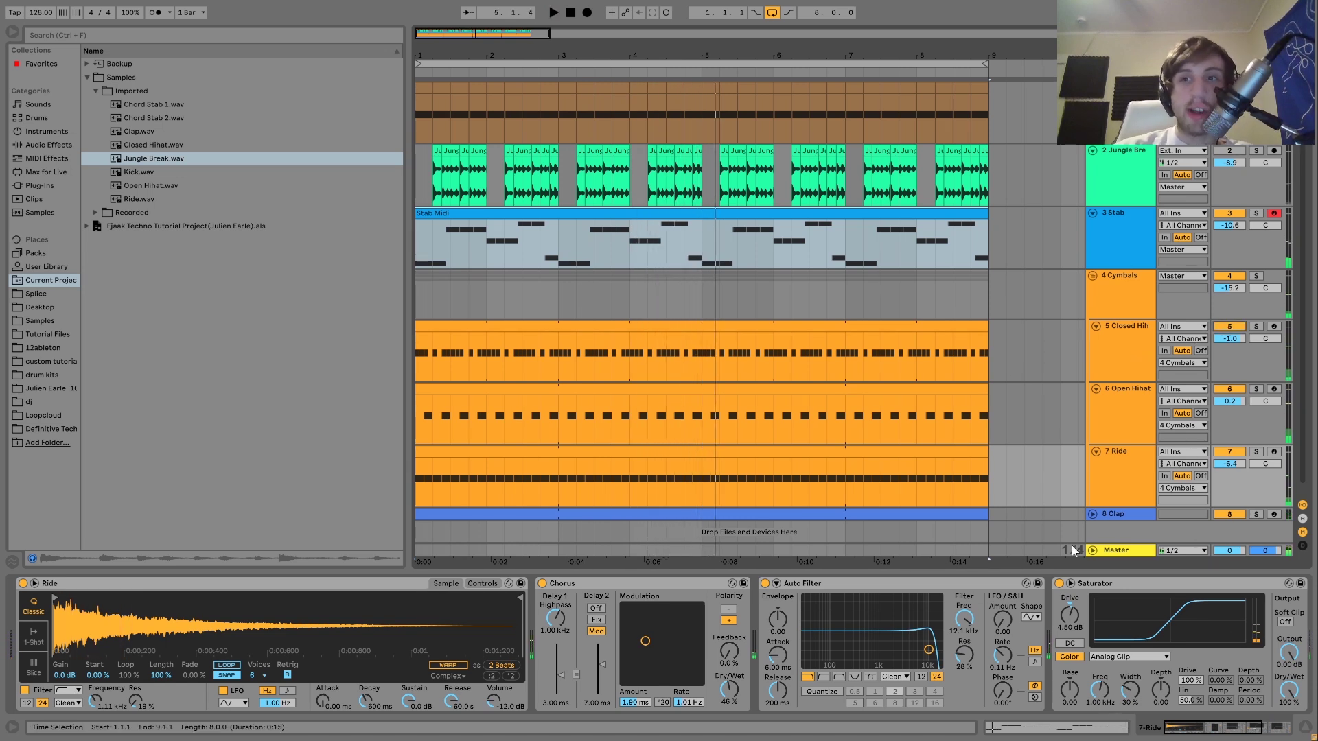
{"action": "left_click", "coordinate": [1229, 151]}
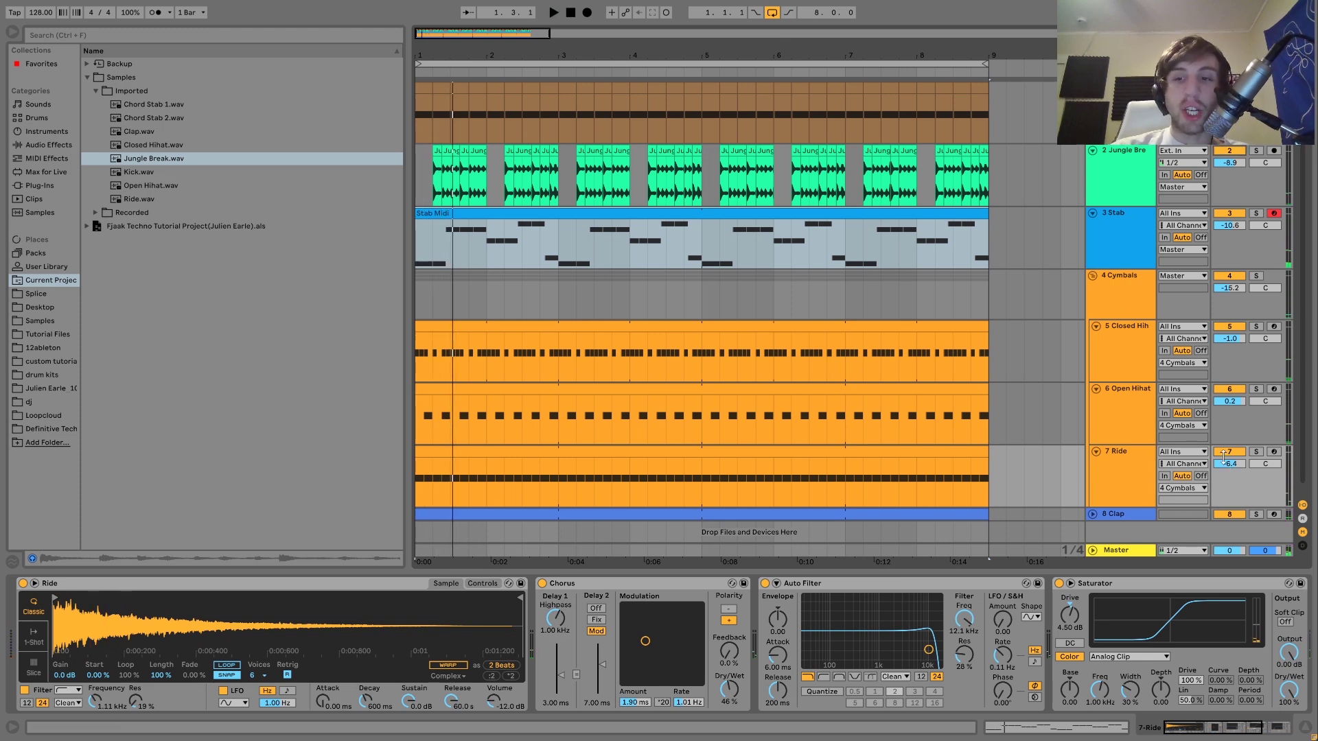
Step: Select and solo the Ride track, then play it alone
{"action": "left_click", "coordinate": [1122, 475]}
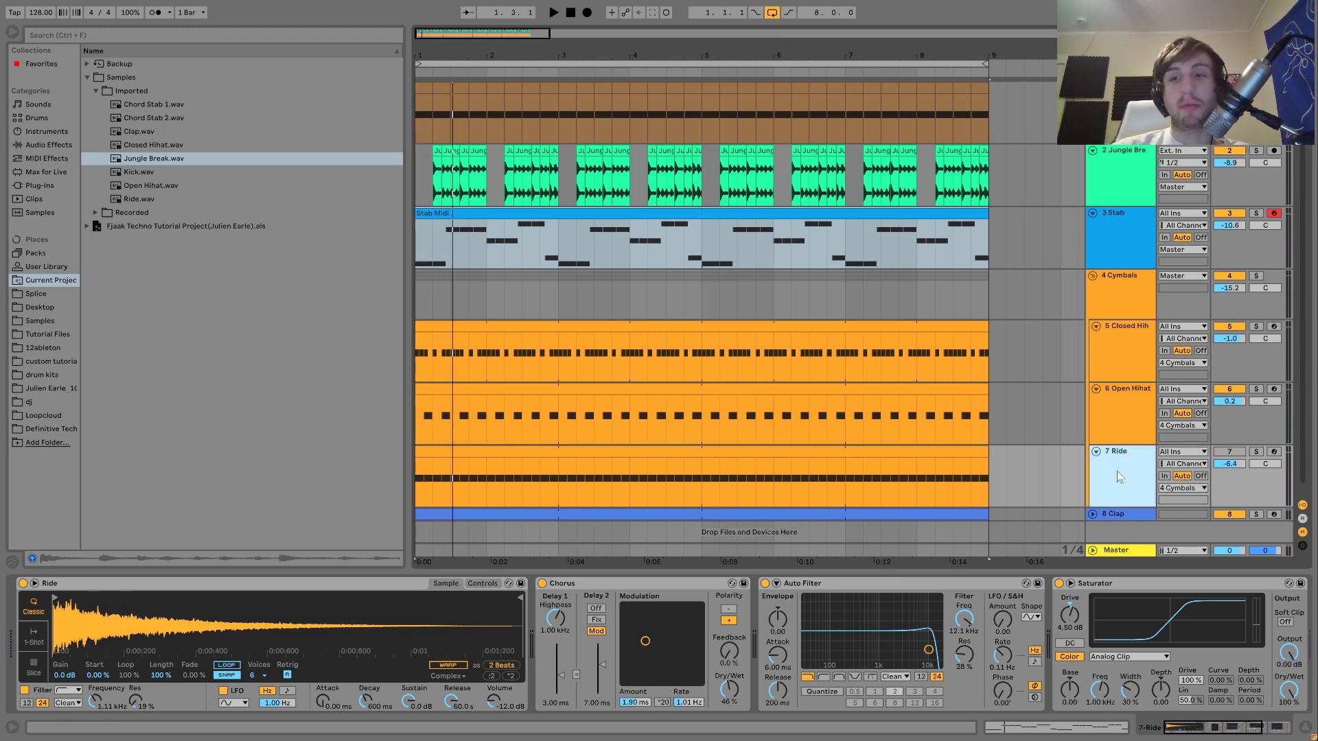
{"action": "left_click", "coordinate": [1255, 454]}
{"action": "key", "text": "space"}
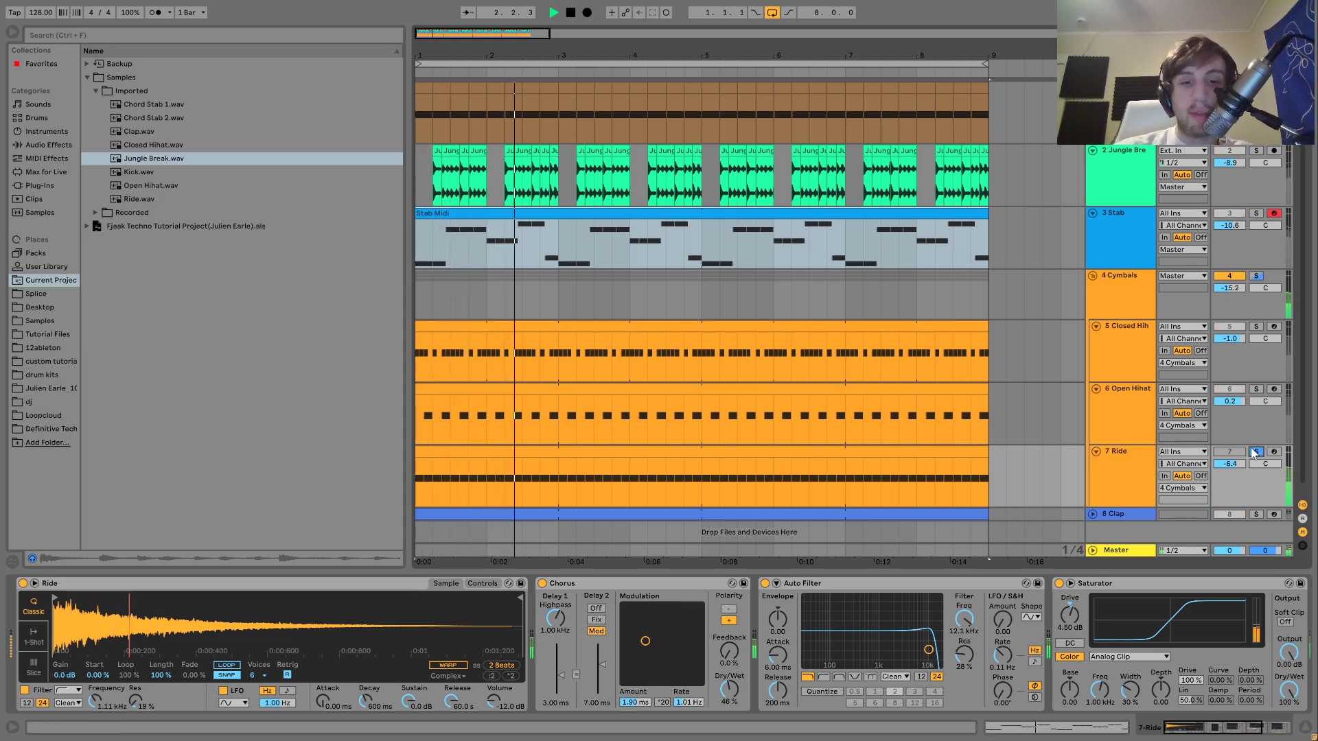
Step: Stop playback and scroll the Ride chain to its second Auto Filter at 159 Hz
{"action": "scroll", "coordinate": [706, 633], "scroll_direction": "right", "scroll_amount": 3}
{"action": "key", "text": "space"}
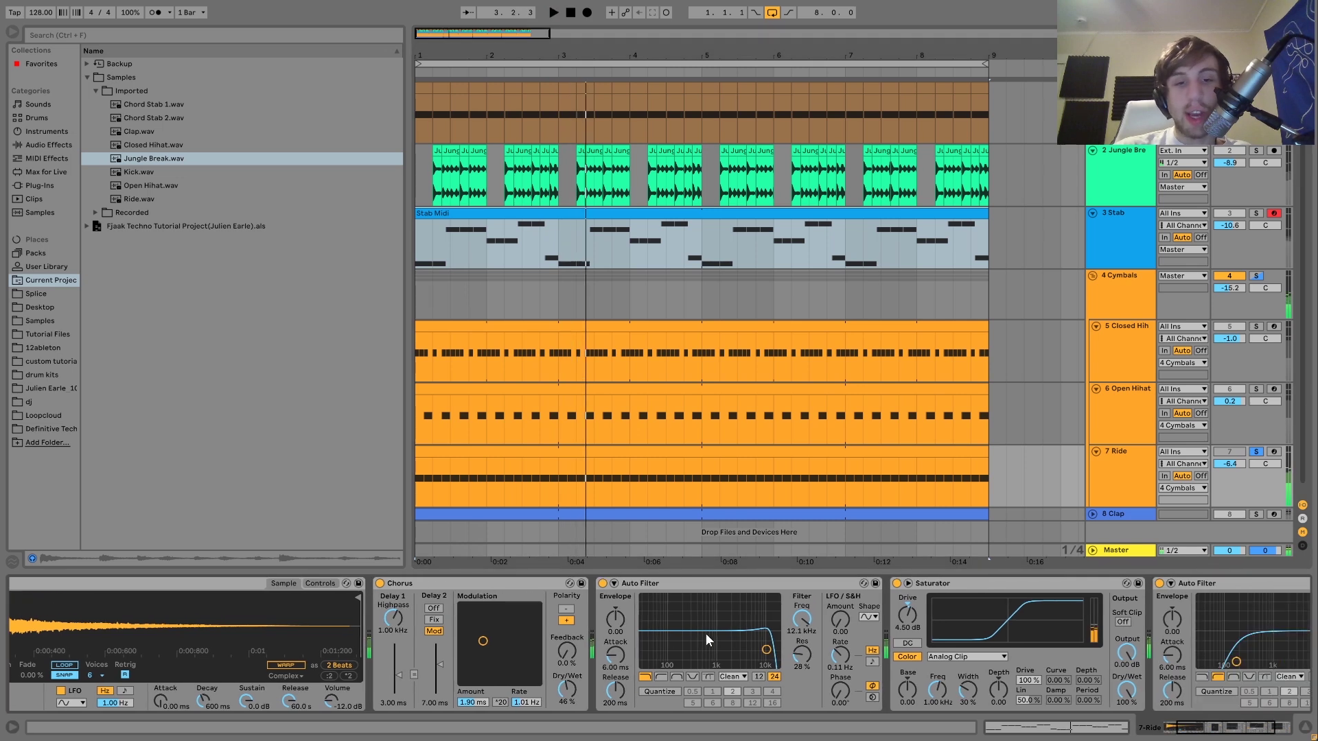
{"action": "scroll", "coordinate": [580, 635], "scroll_direction": "right", "scroll_amount": 4}
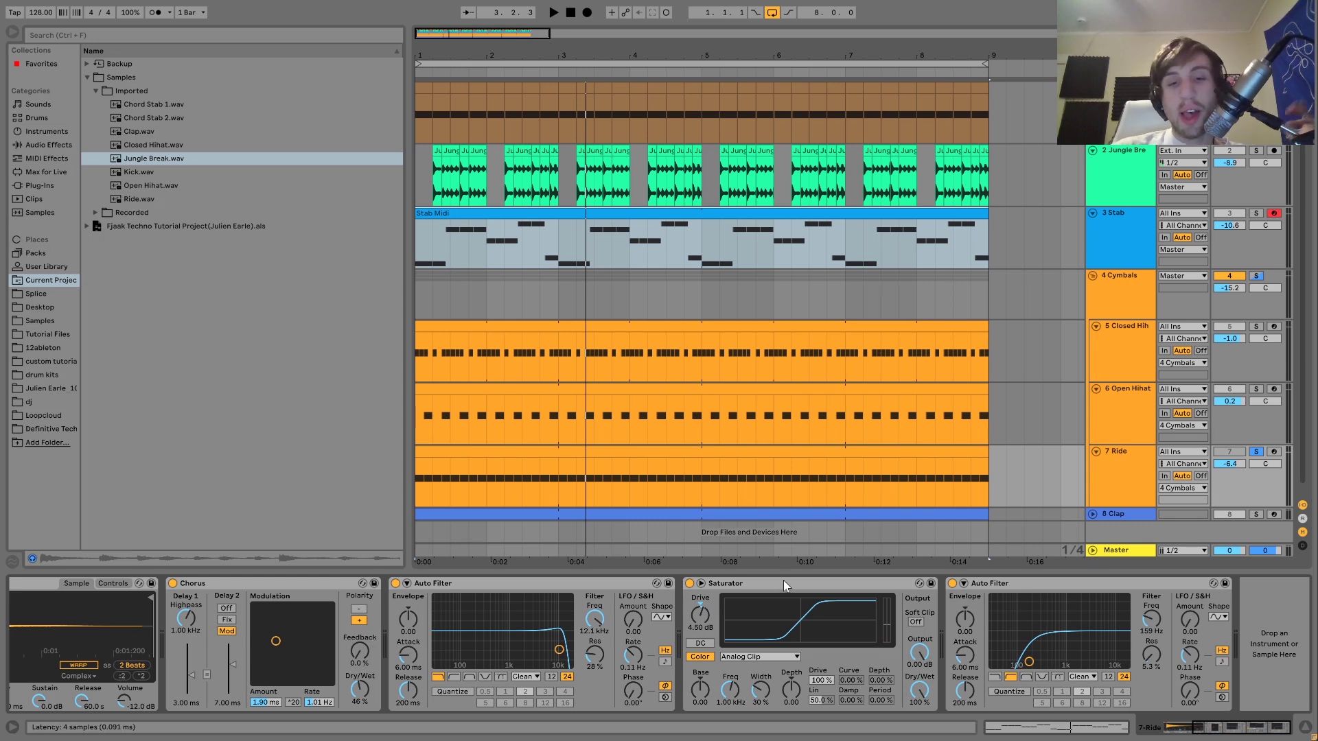
Step: Solo the Cymbals group instead of the Ride, show its Drum Buss, play, then unsolo
{"action": "left_click", "coordinate": [1256, 277]}
{"action": "left_click", "coordinate": [1136, 288]}
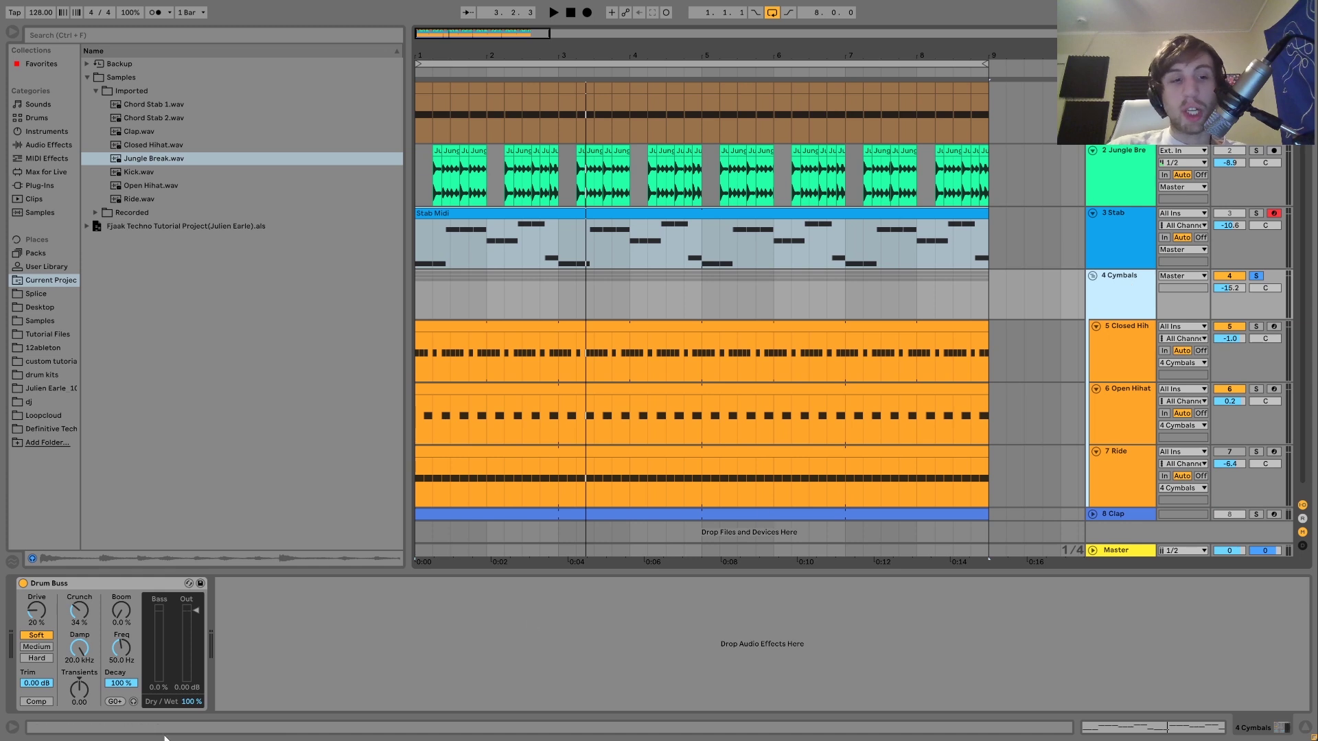
{"action": "key", "text": "space"}
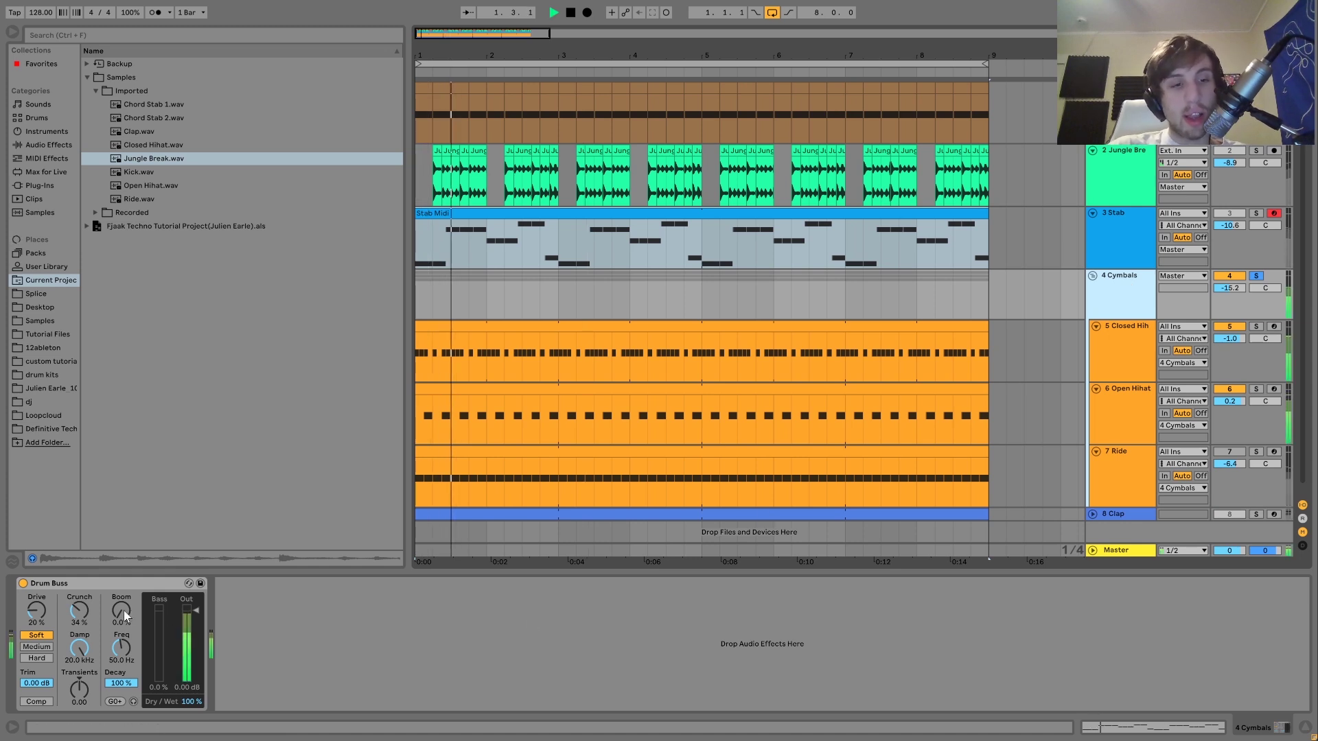
{"action": "key", "text": "space"}
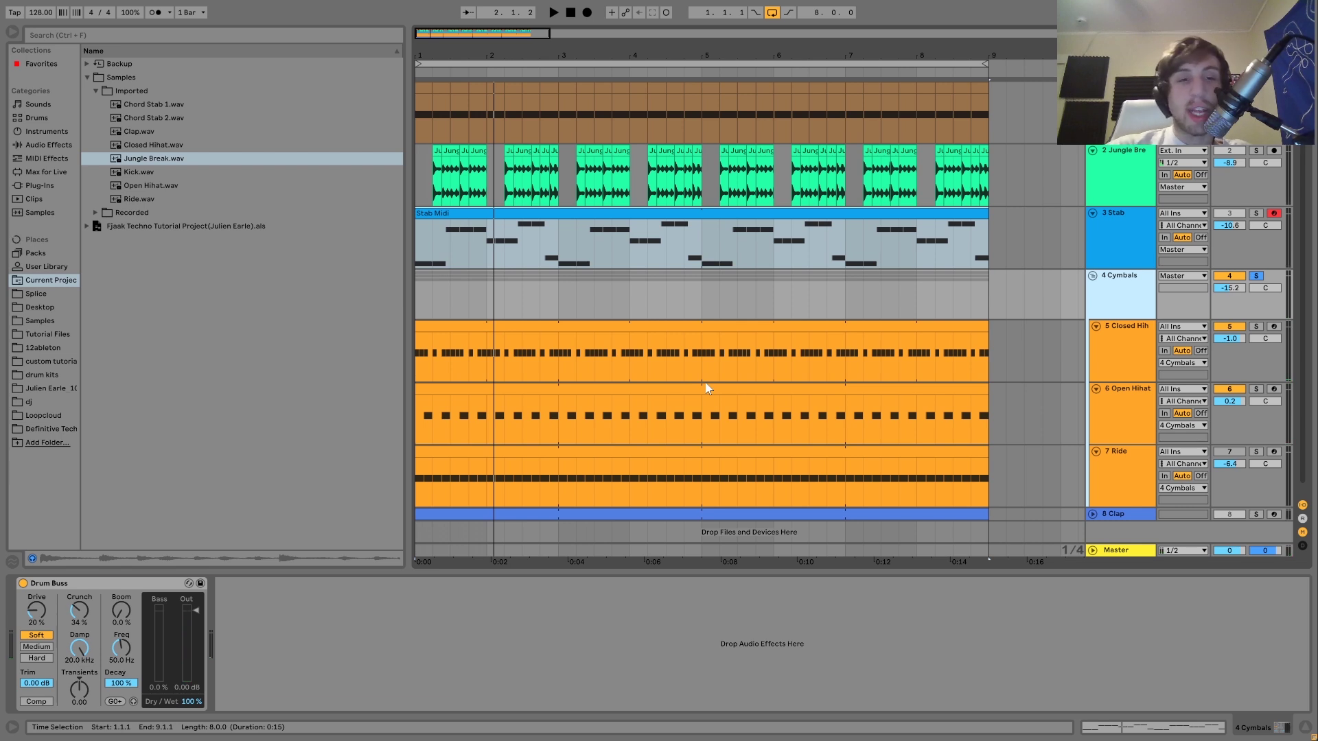
{"action": "key", "text": "space"}
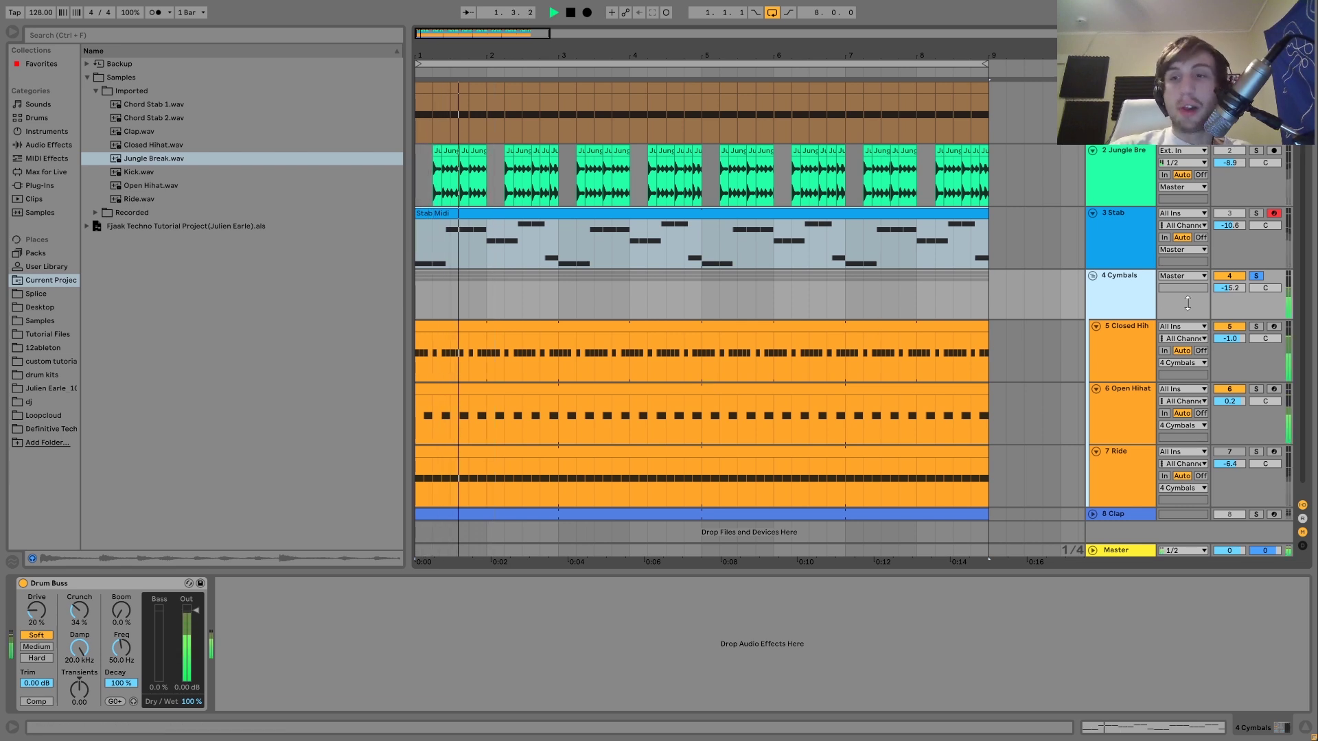
{"action": "left_click", "coordinate": [1256, 275]}
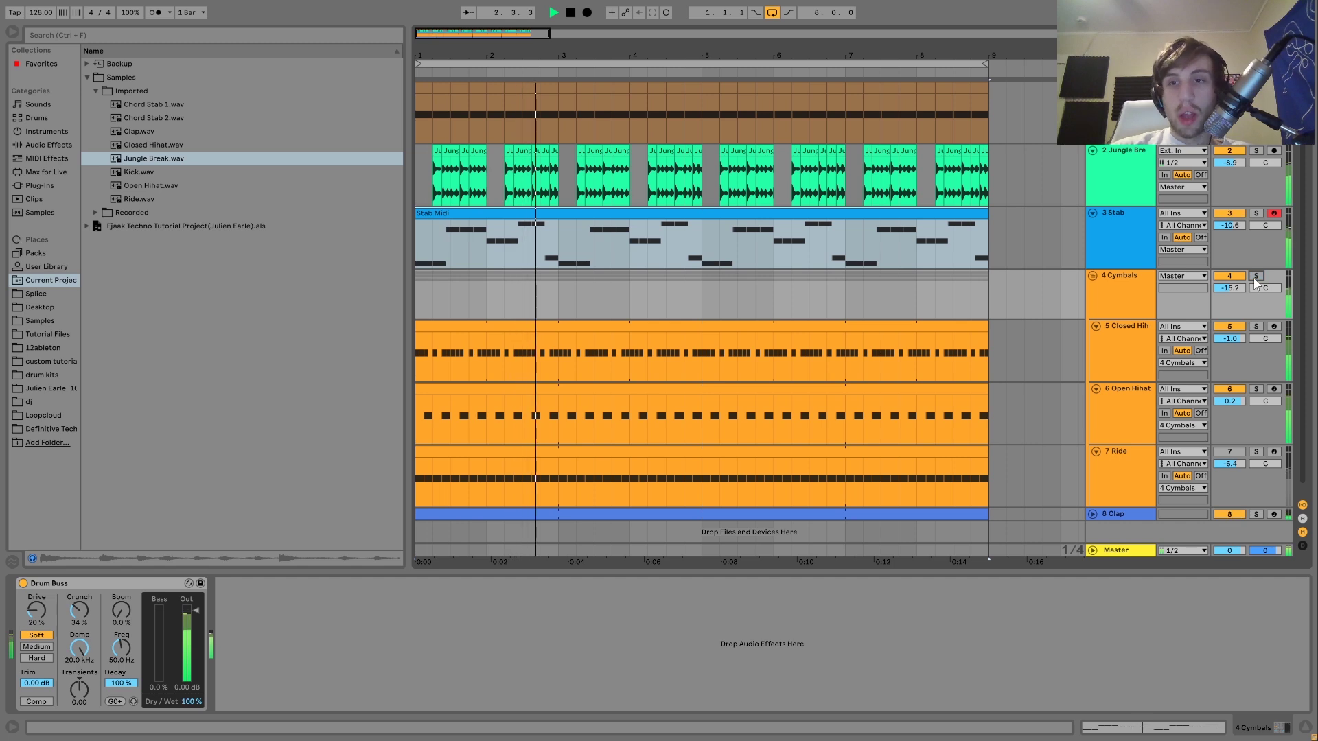
{"action": "left_click", "coordinate": [1125, 282]}
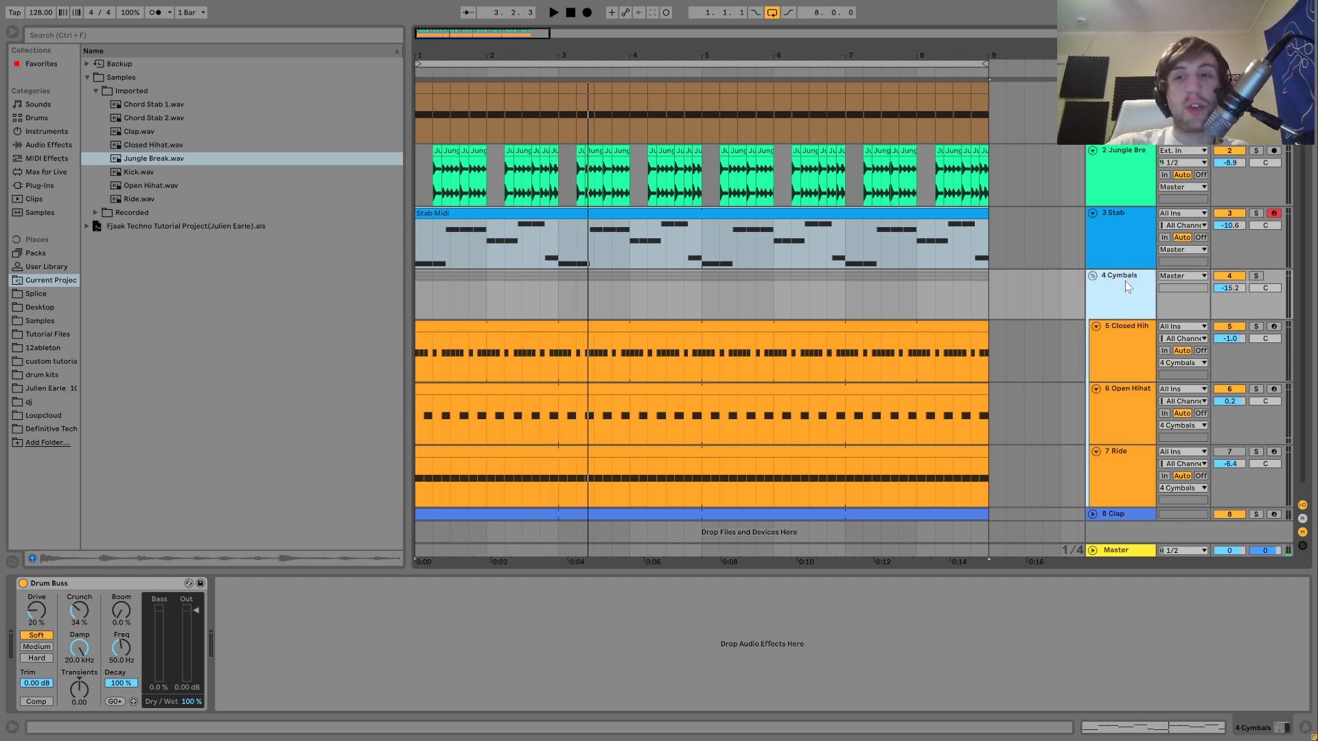
Step: Compare the soloed cymbals with Drum Buss bypassed and re-enabled, then unsolo and stop
{"action": "left_click", "coordinate": [1257, 276]}
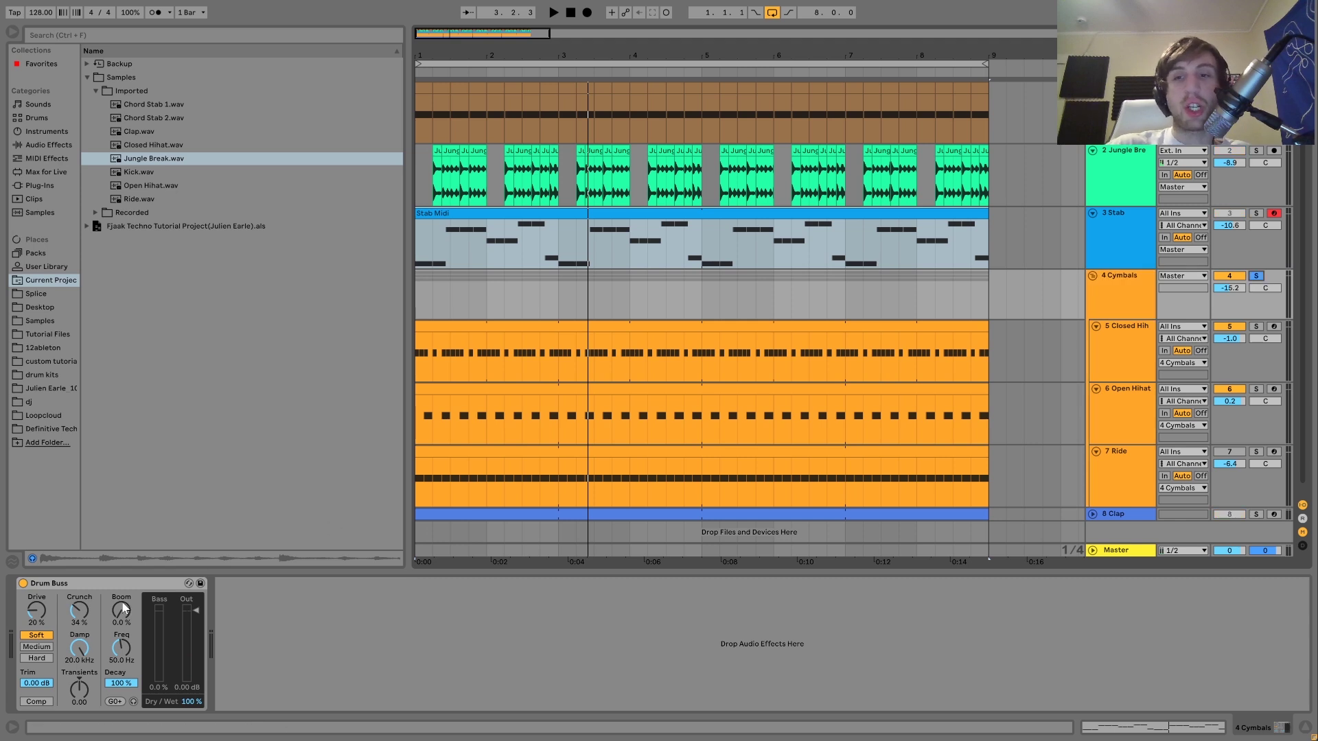
{"action": "left_click", "coordinate": [22, 583]}
{"action": "key", "text": "space"}
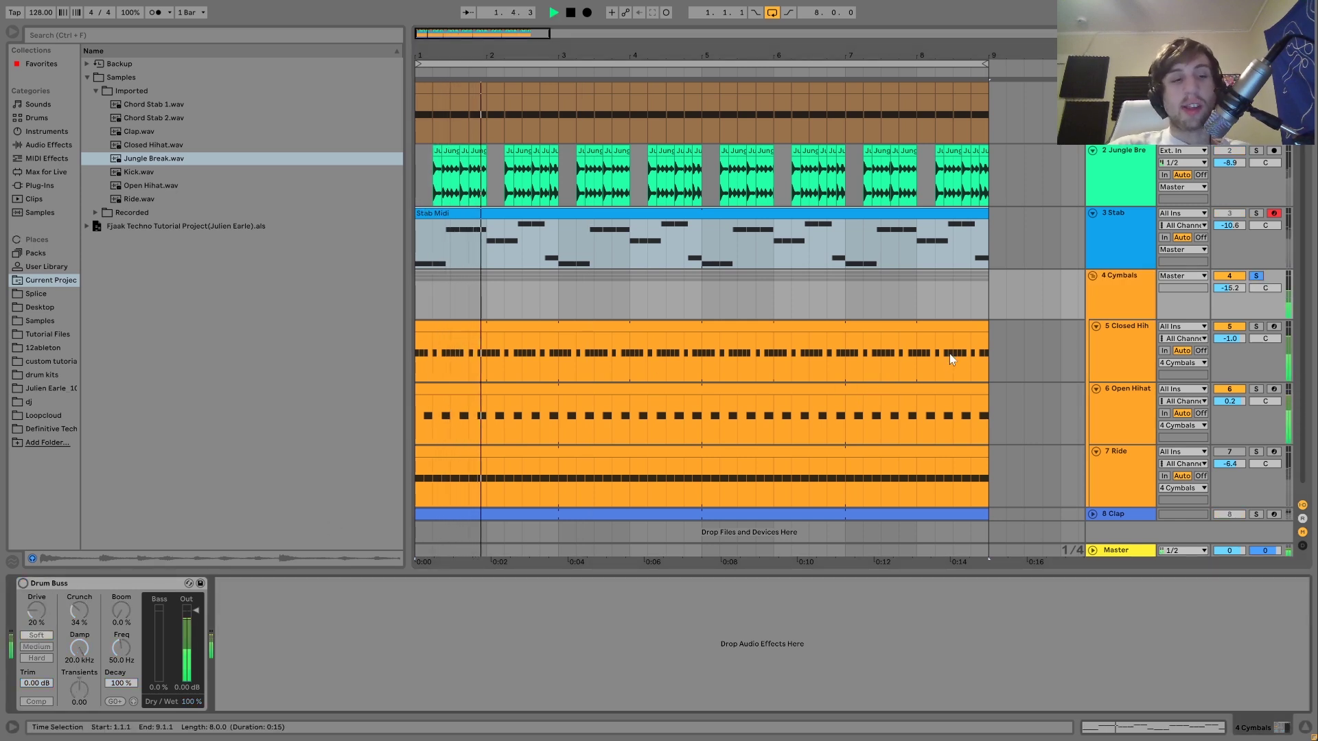
{"action": "key", "text": "0"}
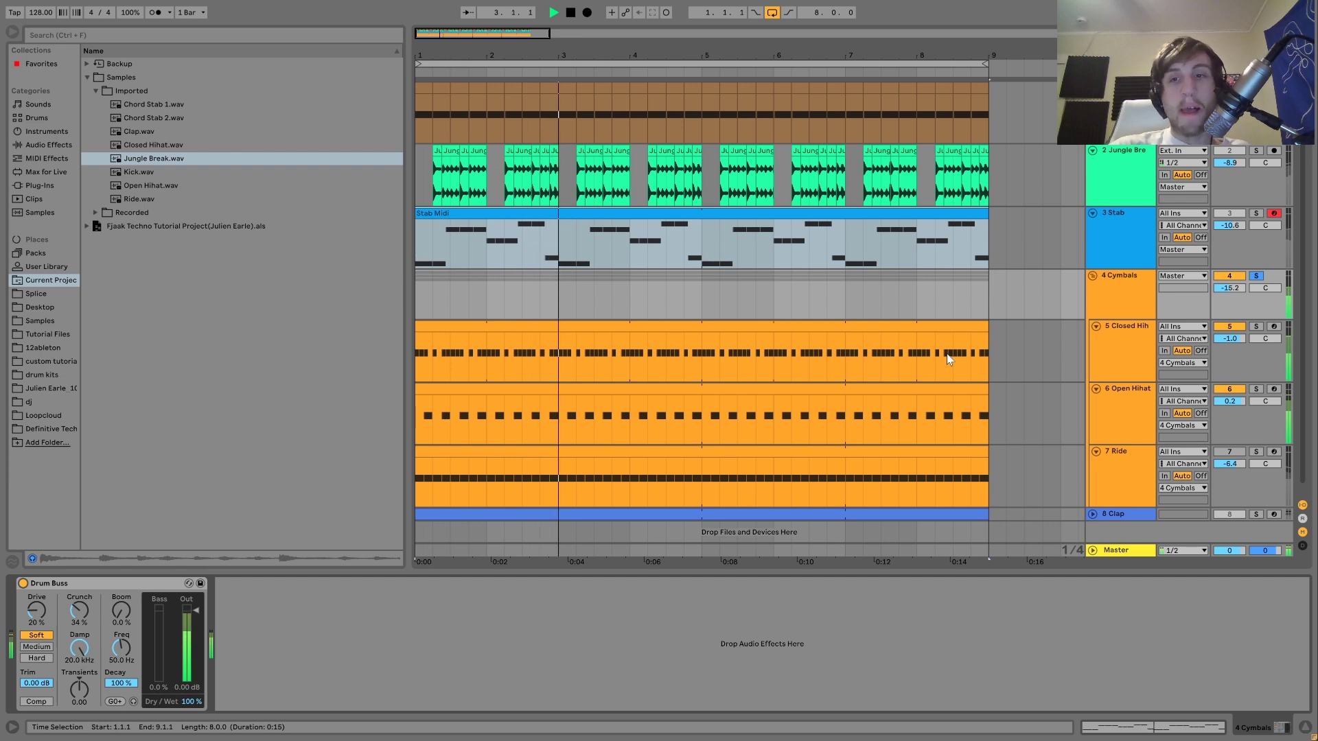
{"action": "key", "text": "space"}
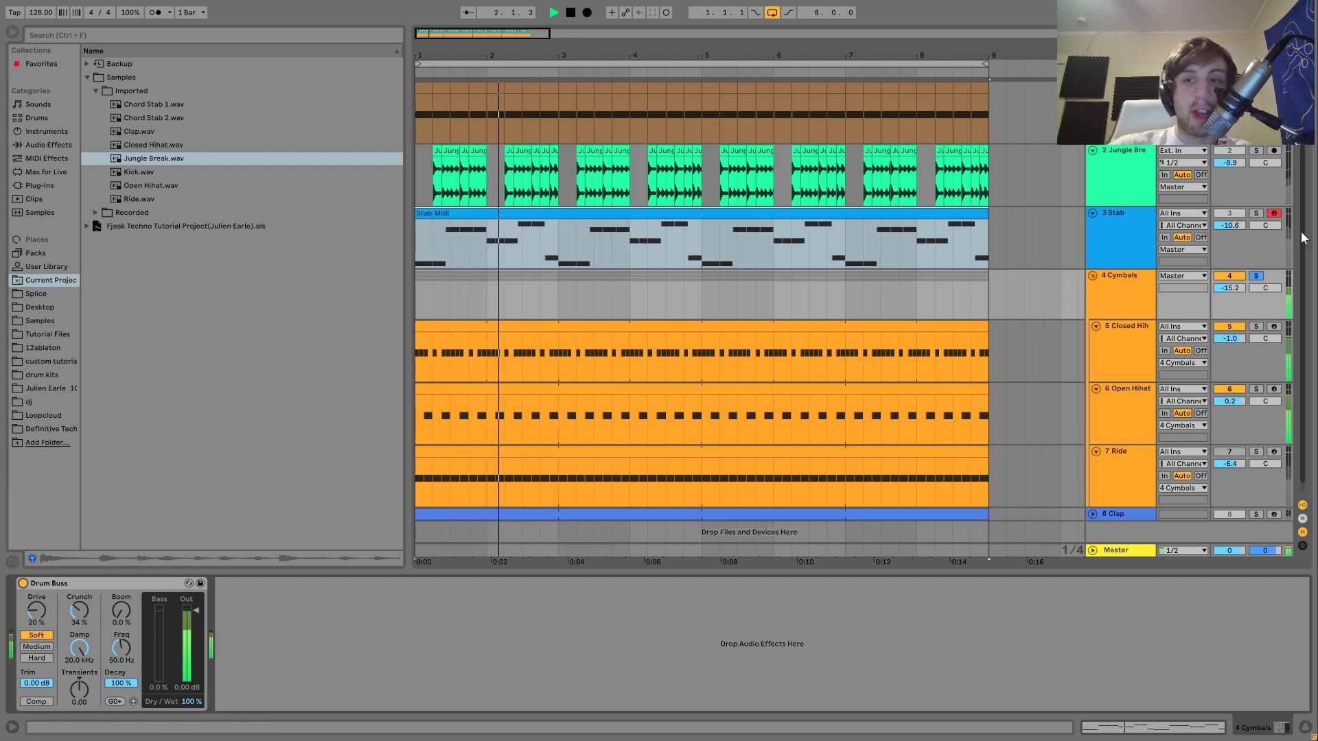
{"action": "left_click", "coordinate": [1260, 275]}
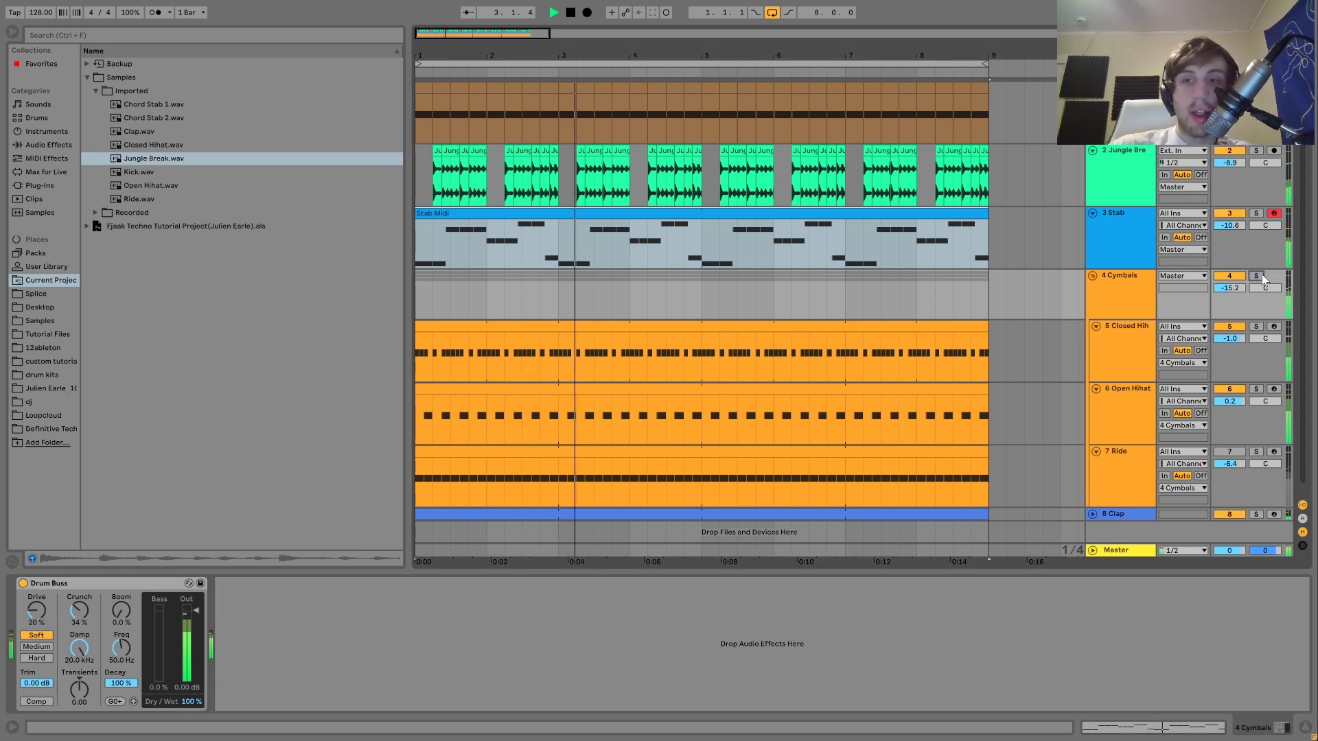
{"action": "key", "text": "space"}
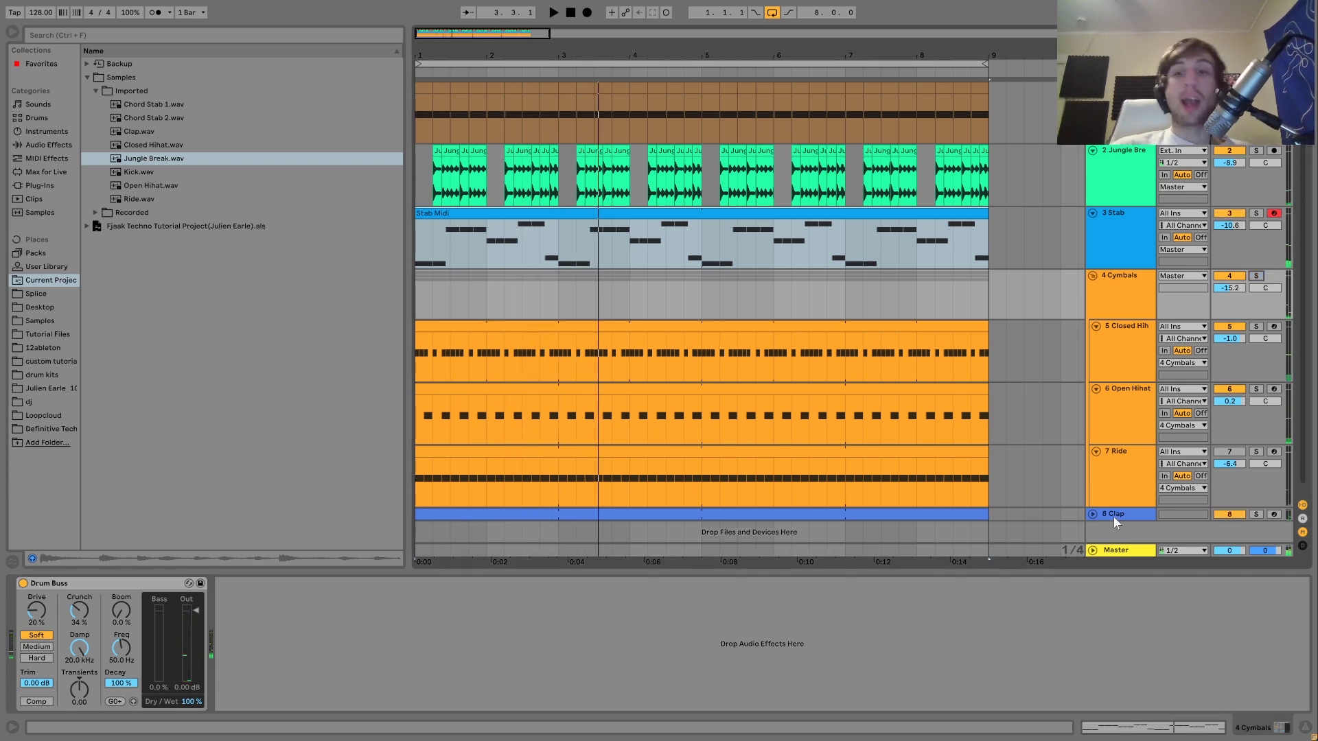
Step: Show the Clap track's Simpler and Drum Buss, unfold it, and play it soloed
{"action": "left_click", "coordinate": [1113, 516]}
{"action": "left_click", "coordinate": [1092, 514]}
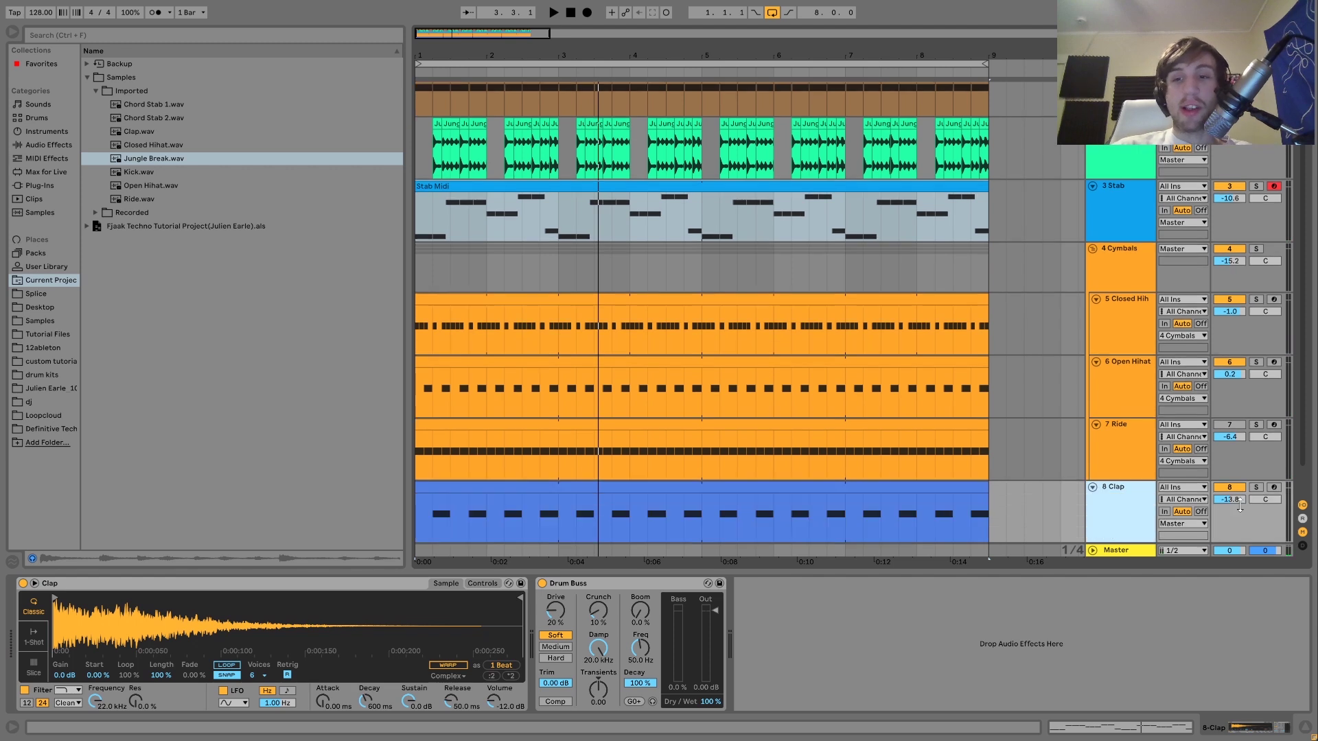
{"action": "left_click", "coordinate": [1254, 489]}
{"action": "key", "text": "space"}
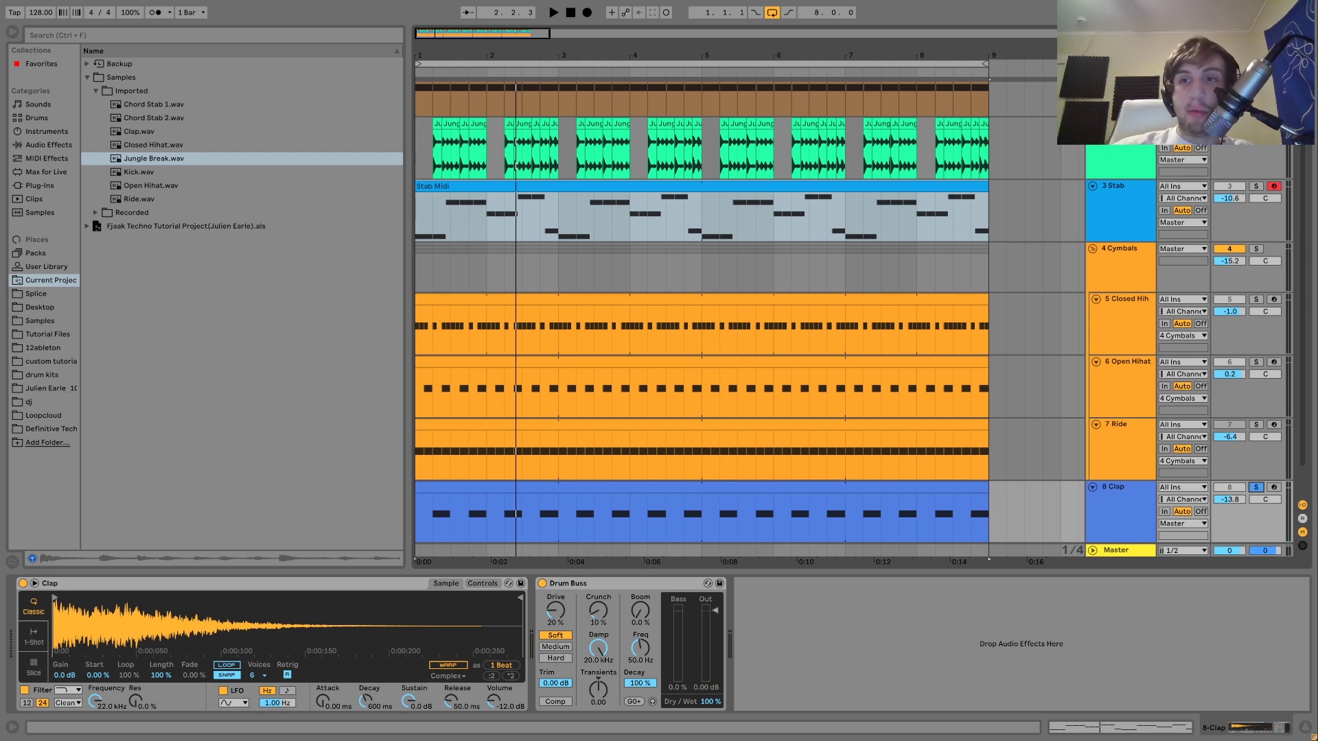
{"action": "key", "text": "space"}
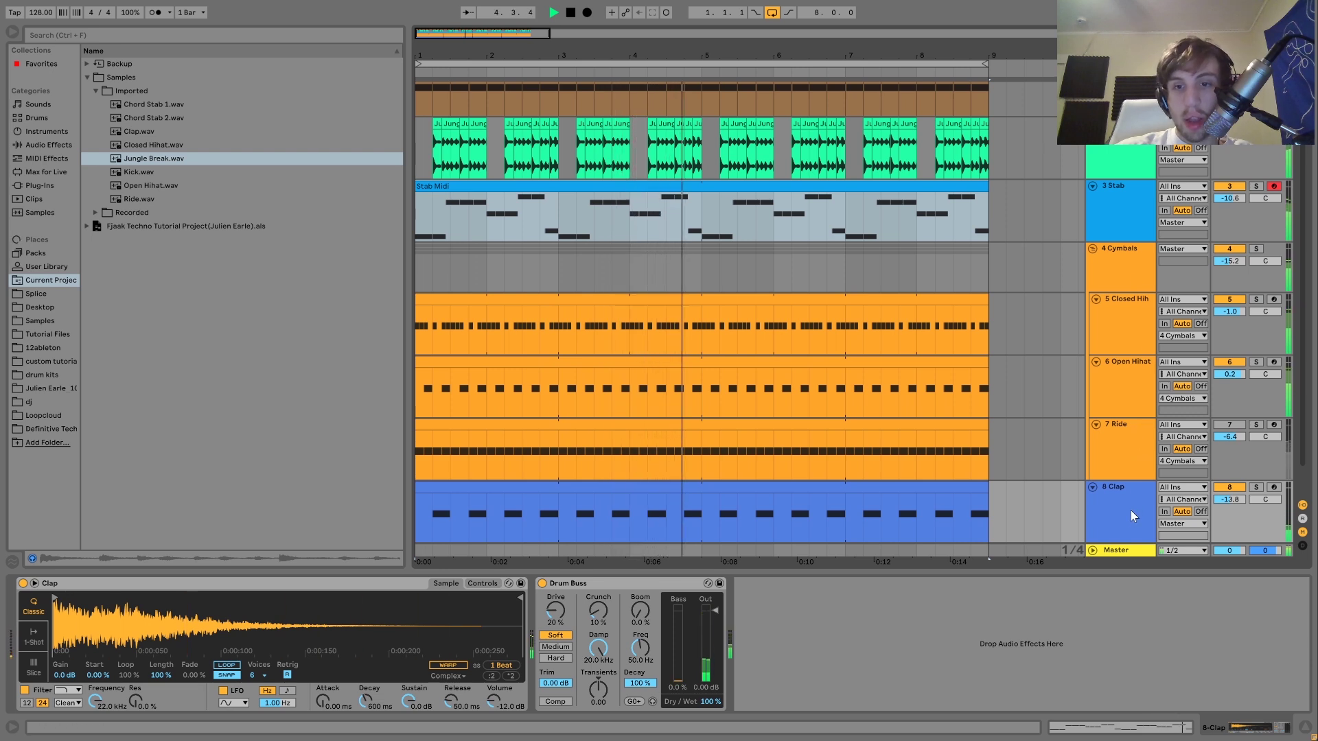
{"action": "left_click", "coordinate": [1256, 488]}
{"action": "key", "text": "space"}
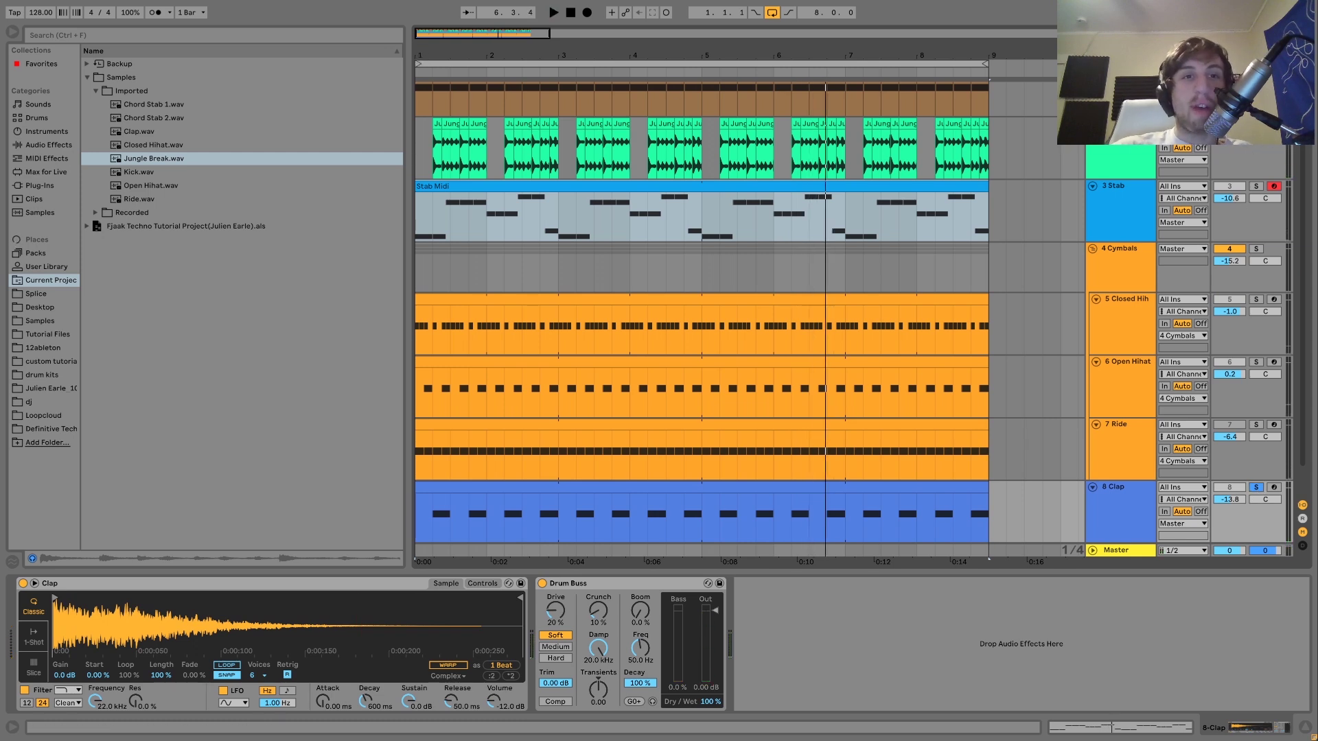
Step: Zoom in, play the Jungle Break slice 1.2.1–1.2.3 twice, then select the Clap clip
{"action": "left_click_drag", "start_coordinate": [415, 57], "coordinate": [415, 96]}
{"action": "left_click_drag", "start_coordinate": [452, 141], "coordinate": [471, 141]}
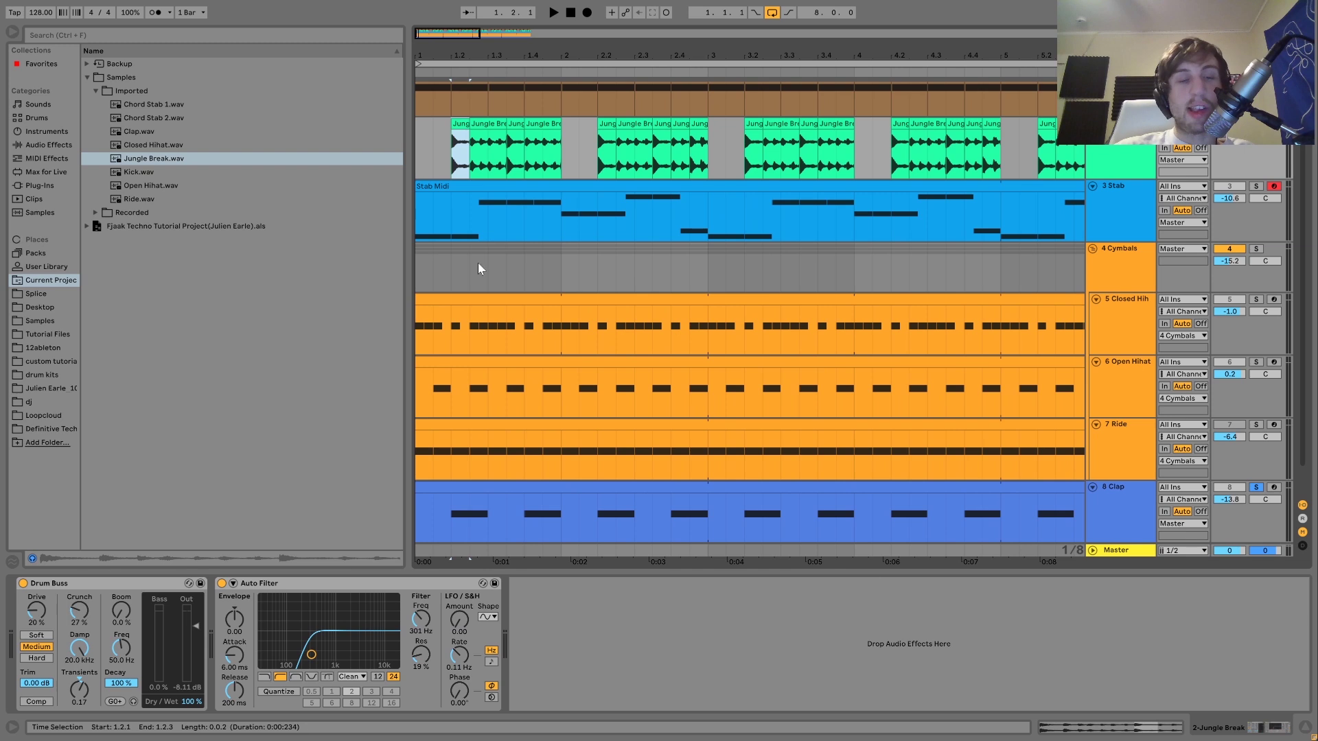
{"action": "key", "text": "space"}
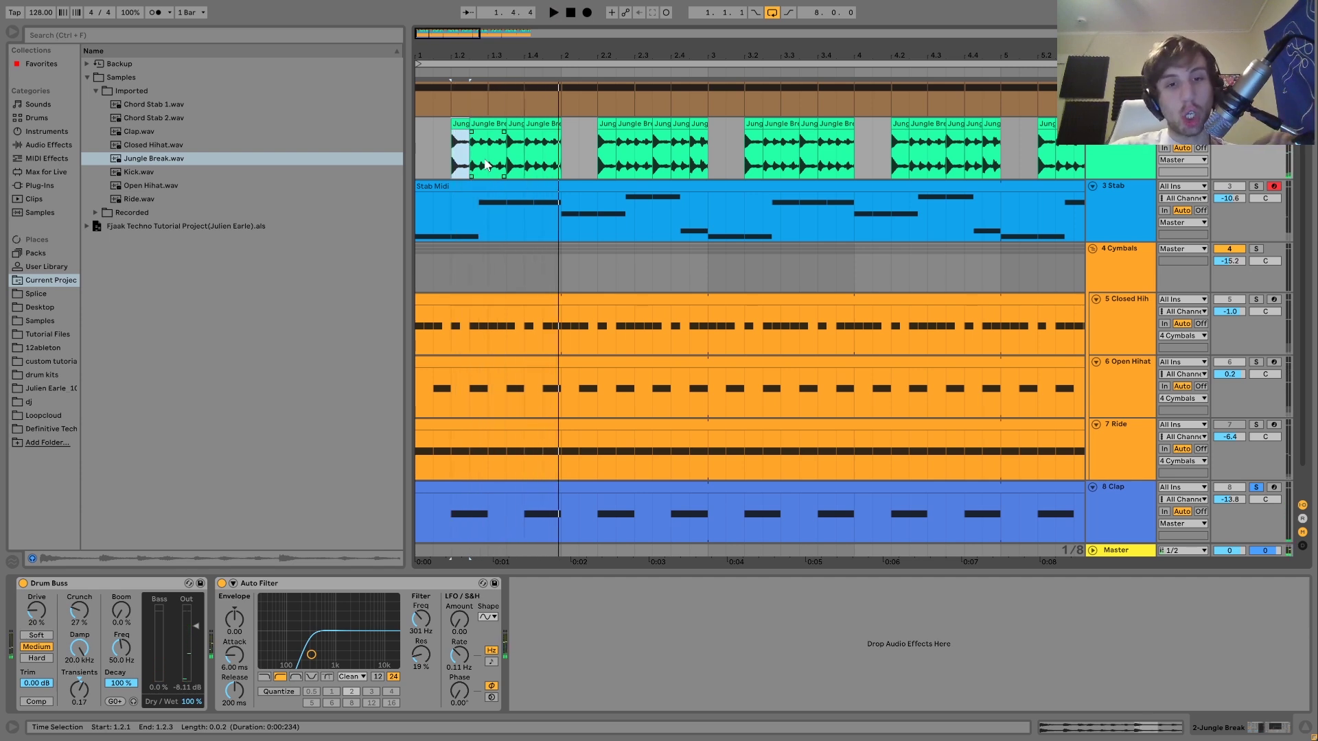
{"action": "key", "text": "space"}
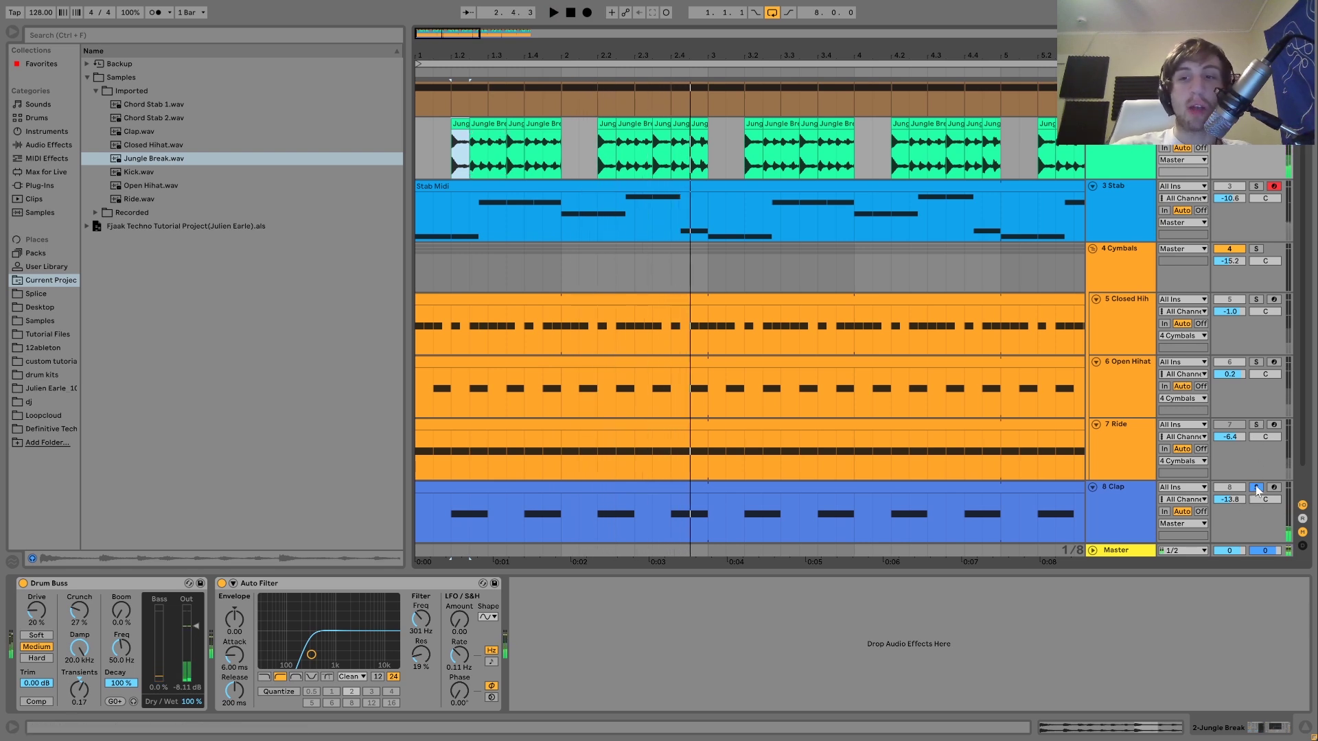
{"action": "left_click", "coordinate": [737, 485]}
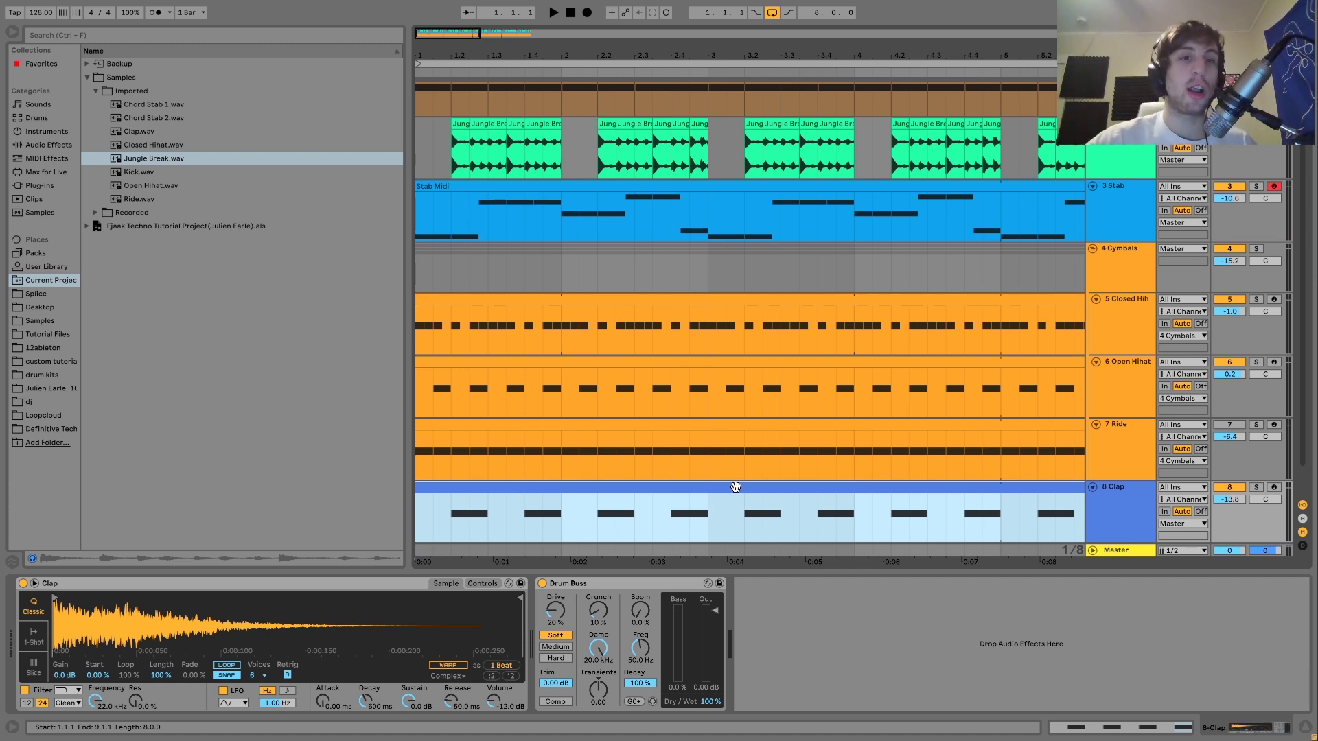
Step: Play the loop and toggle the Clap solo to compare it alone and in the mix
{"action": "key", "text": "space"}
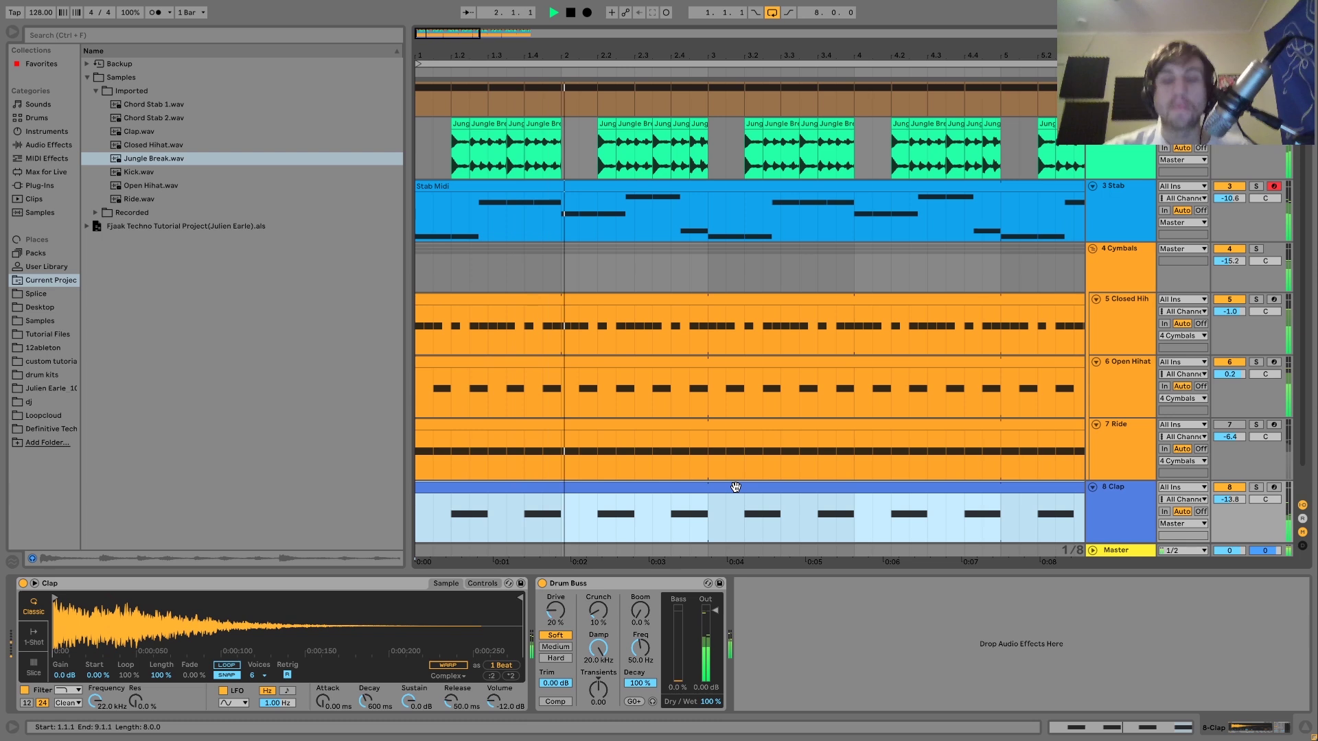
{"action": "key", "text": "space"}
{"action": "left_click", "coordinate": [1256, 488]}
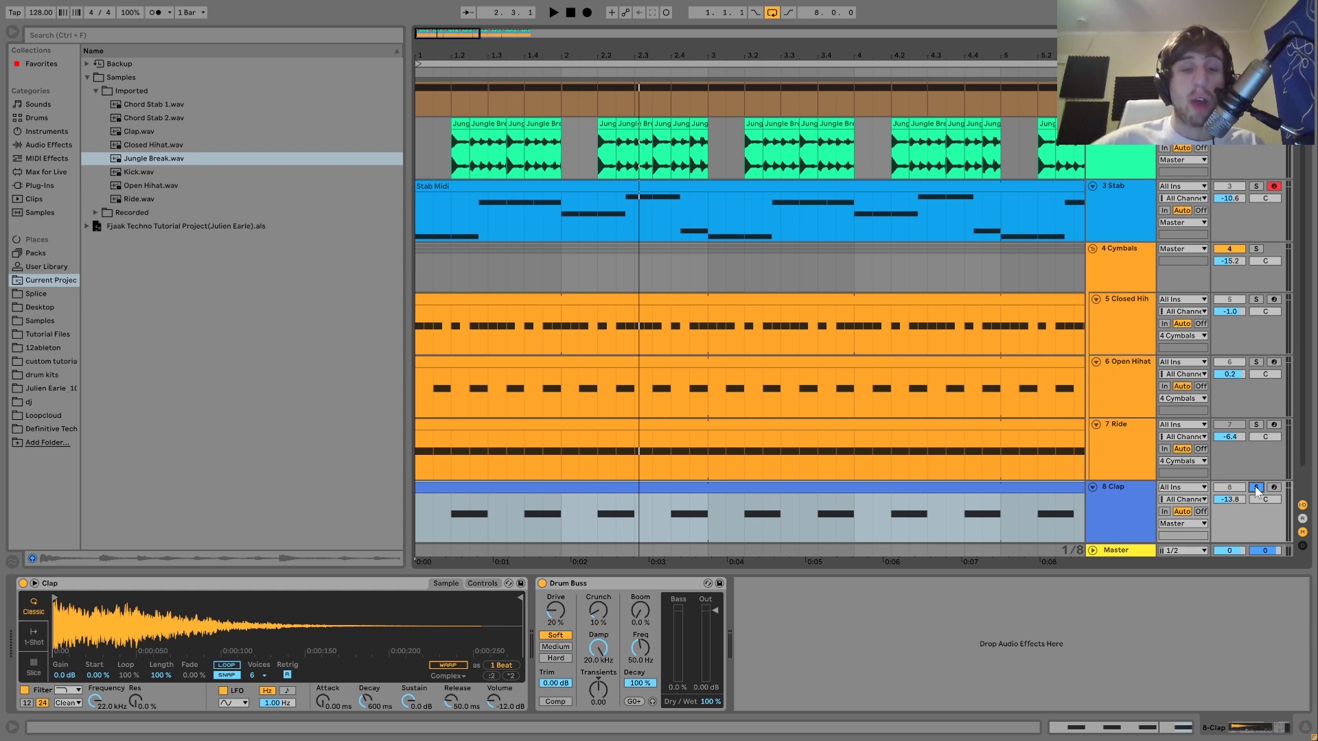
{"action": "key", "text": "space"}
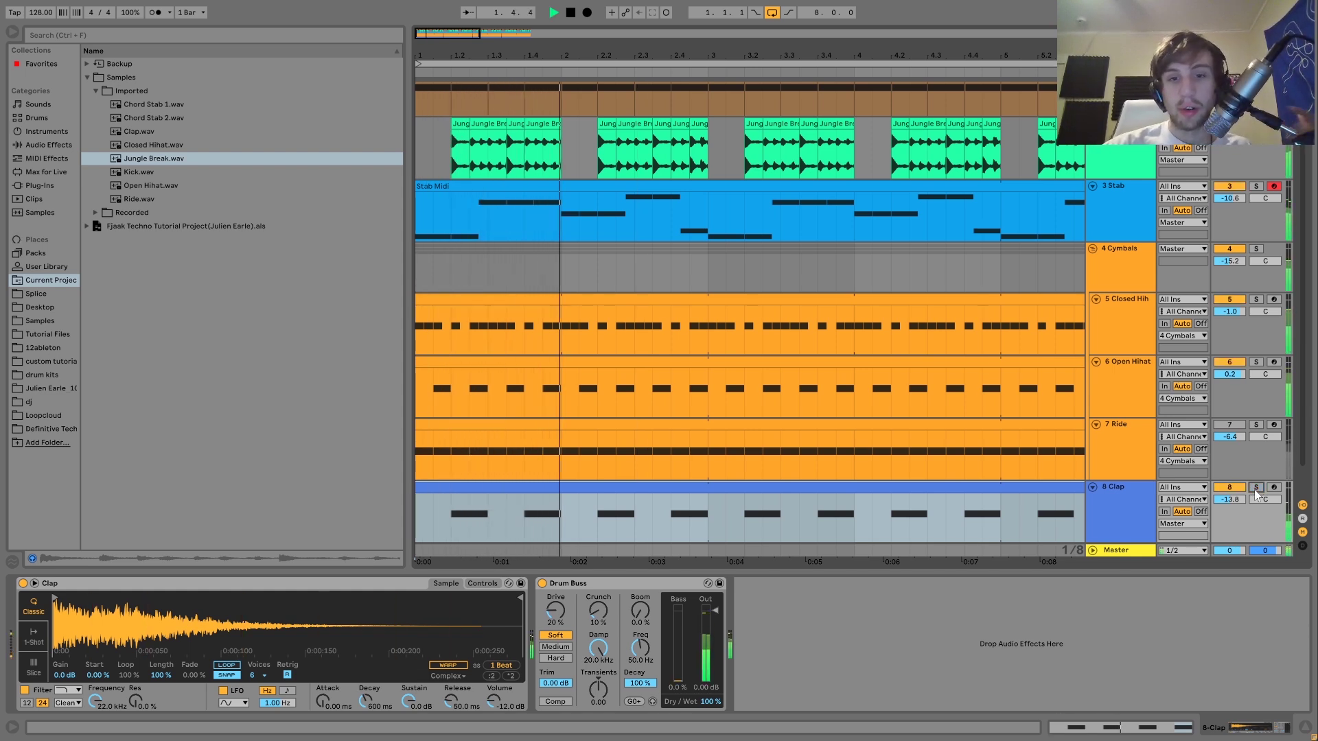
{"action": "left_click", "coordinate": [1255, 489]}
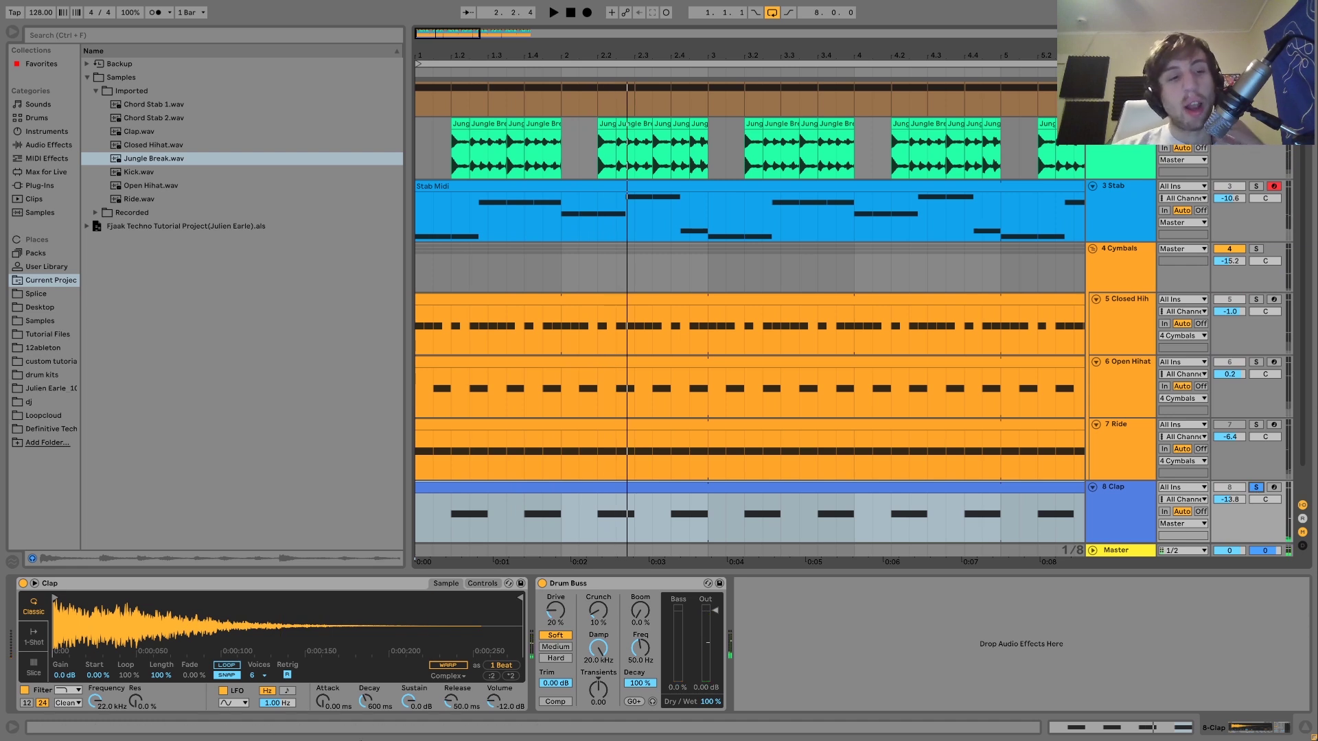
Step: Preview Clap.wav, unsolo the clap for the full mix, stop, and fit the 8-bar loop
{"action": "left_click", "coordinate": [142, 133]}
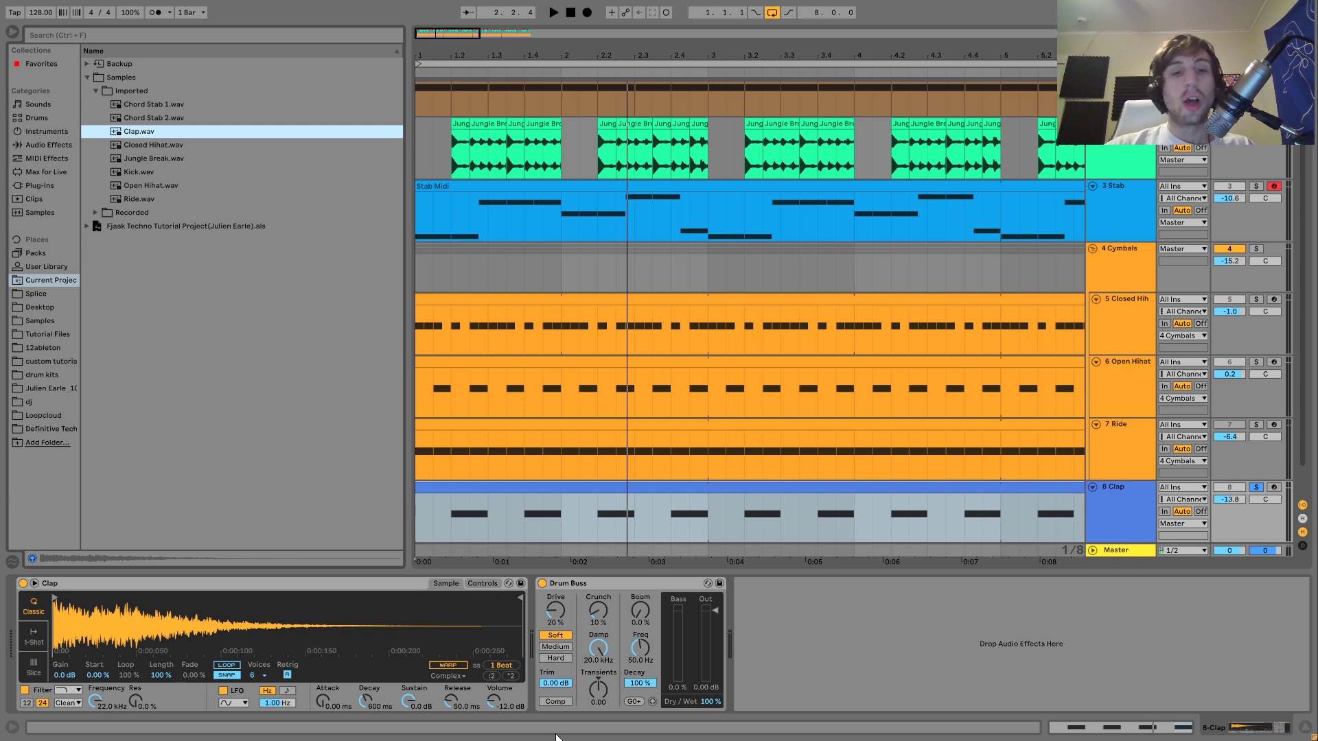
{"action": "key", "text": "space"}
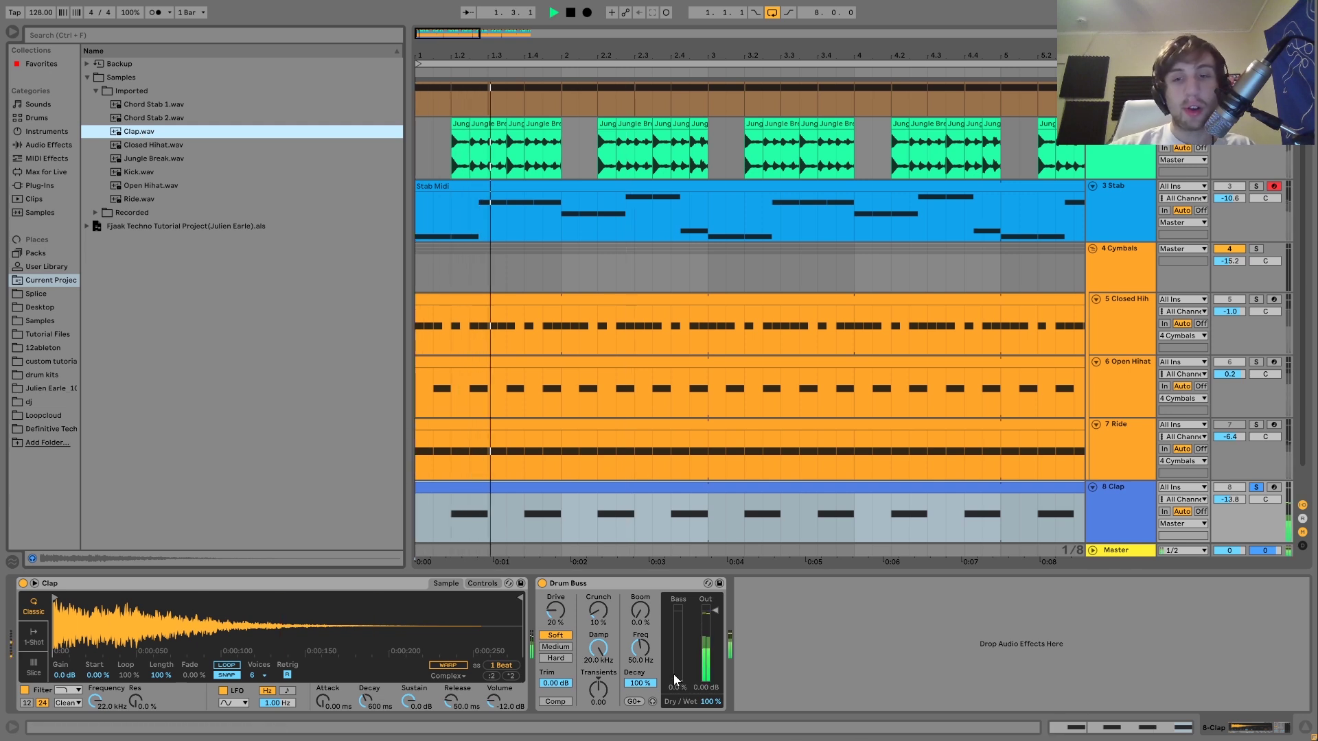
{"action": "left_click", "coordinate": [1255, 487]}
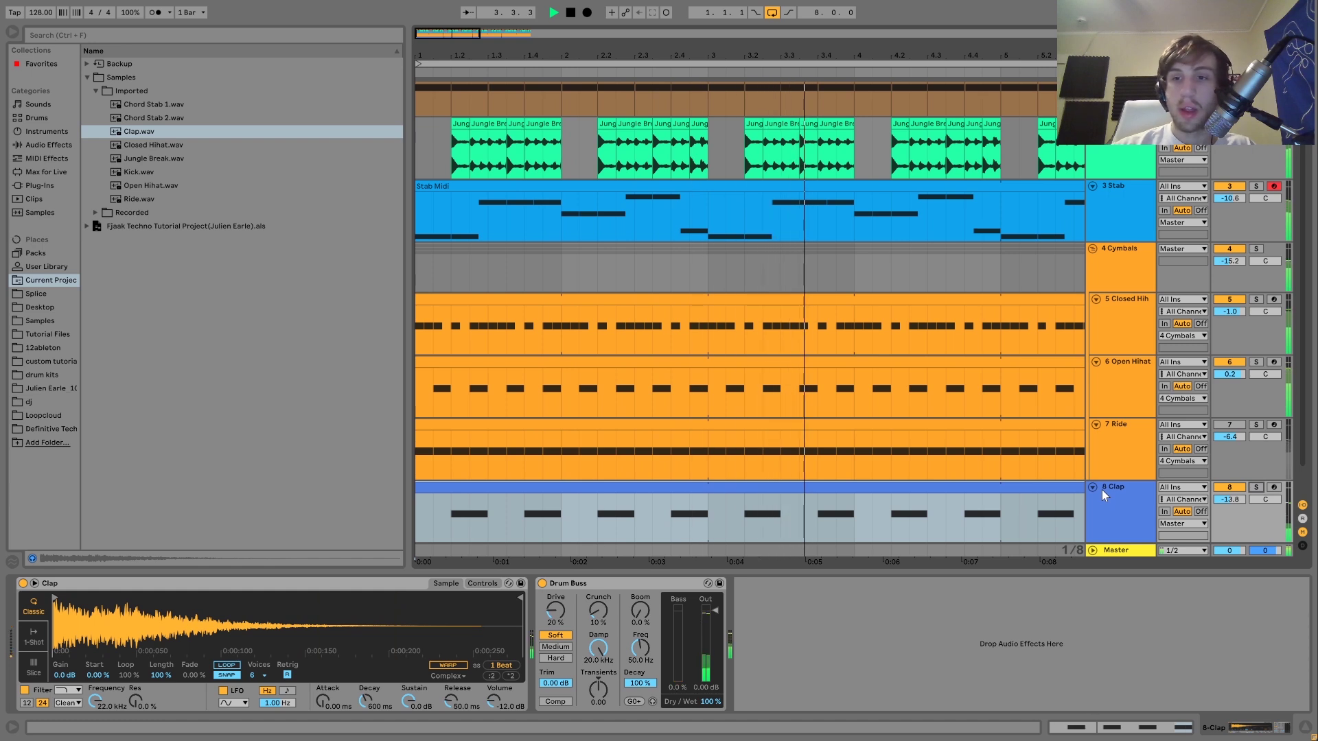
{"action": "key", "text": "space"}
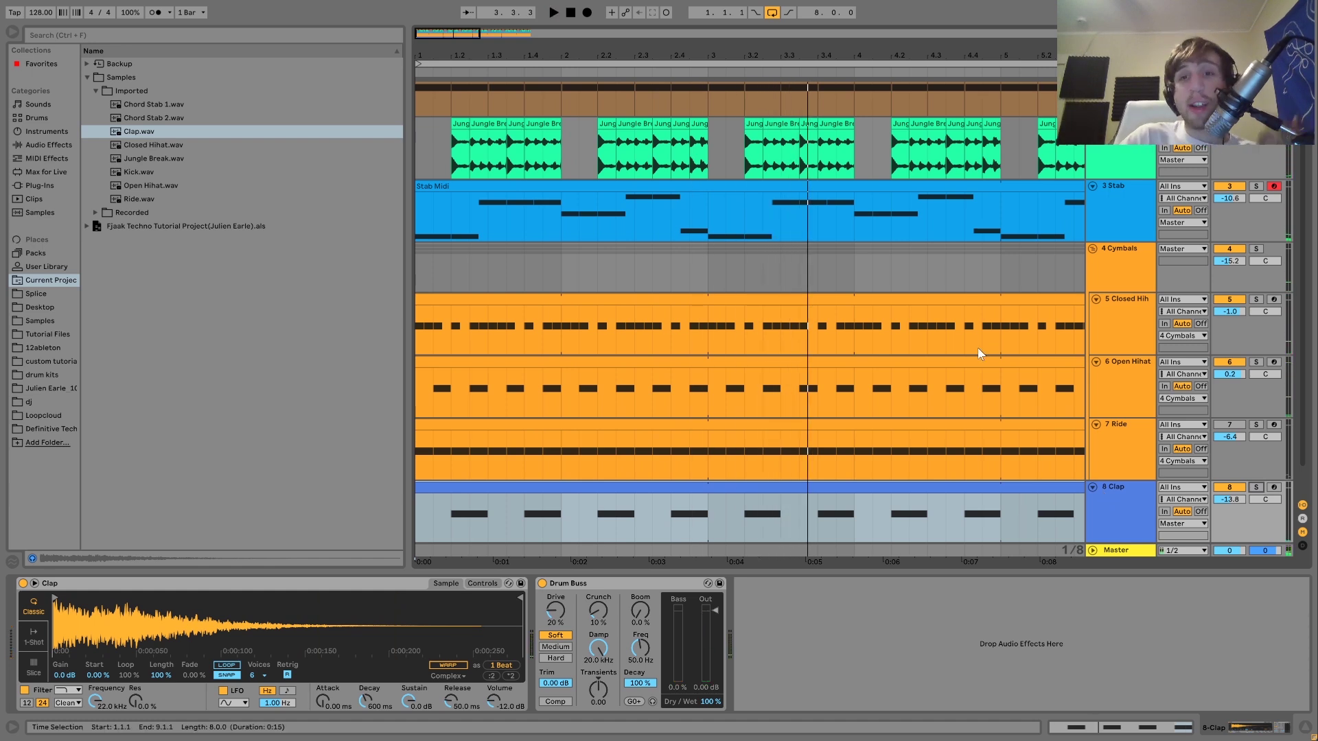
{"action": "scroll", "coordinate": [977, 347], "scroll_direction": "up", "scroll_amount": 1}
{"action": "key", "text": "z"}
{"action": "left_click_drag", "start_coordinate": [494, 52], "coordinate": [495, 25]}
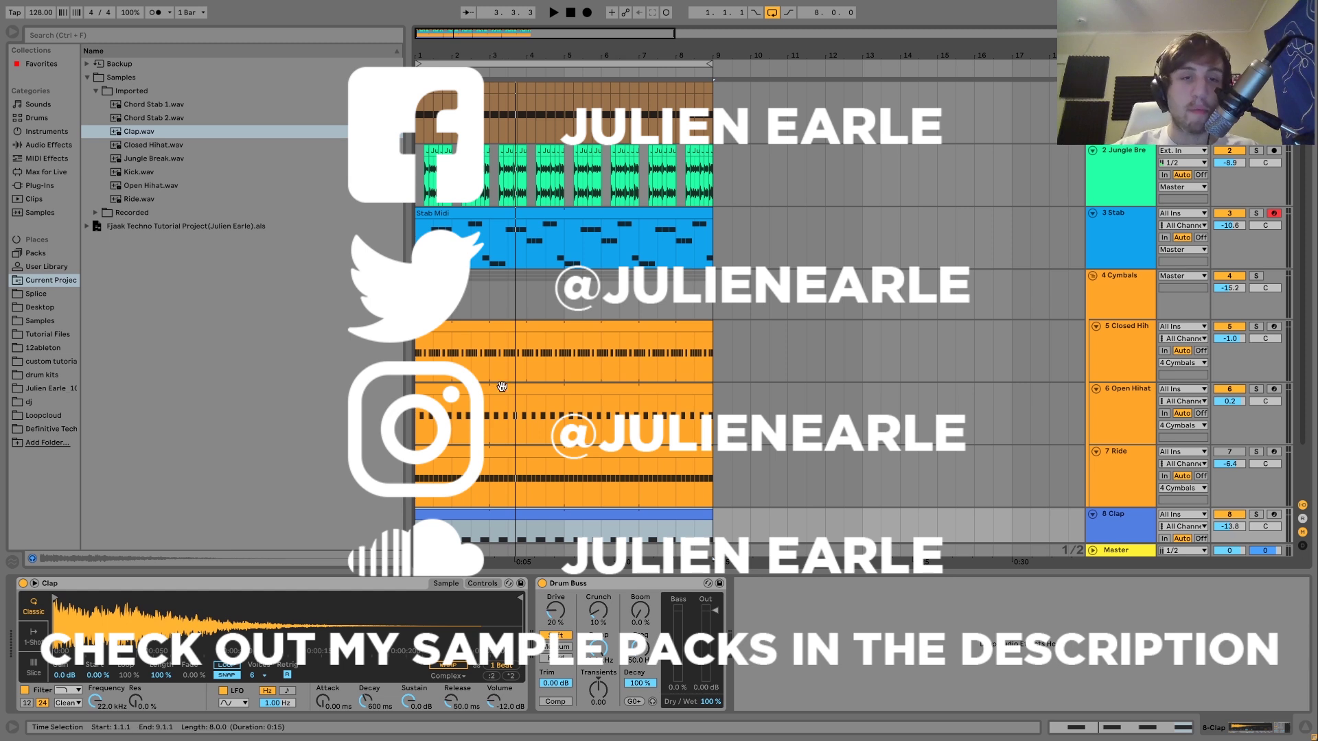
{"action": "scroll", "coordinate": [508, 450], "scroll_direction": "down", "scroll_amount": 2}
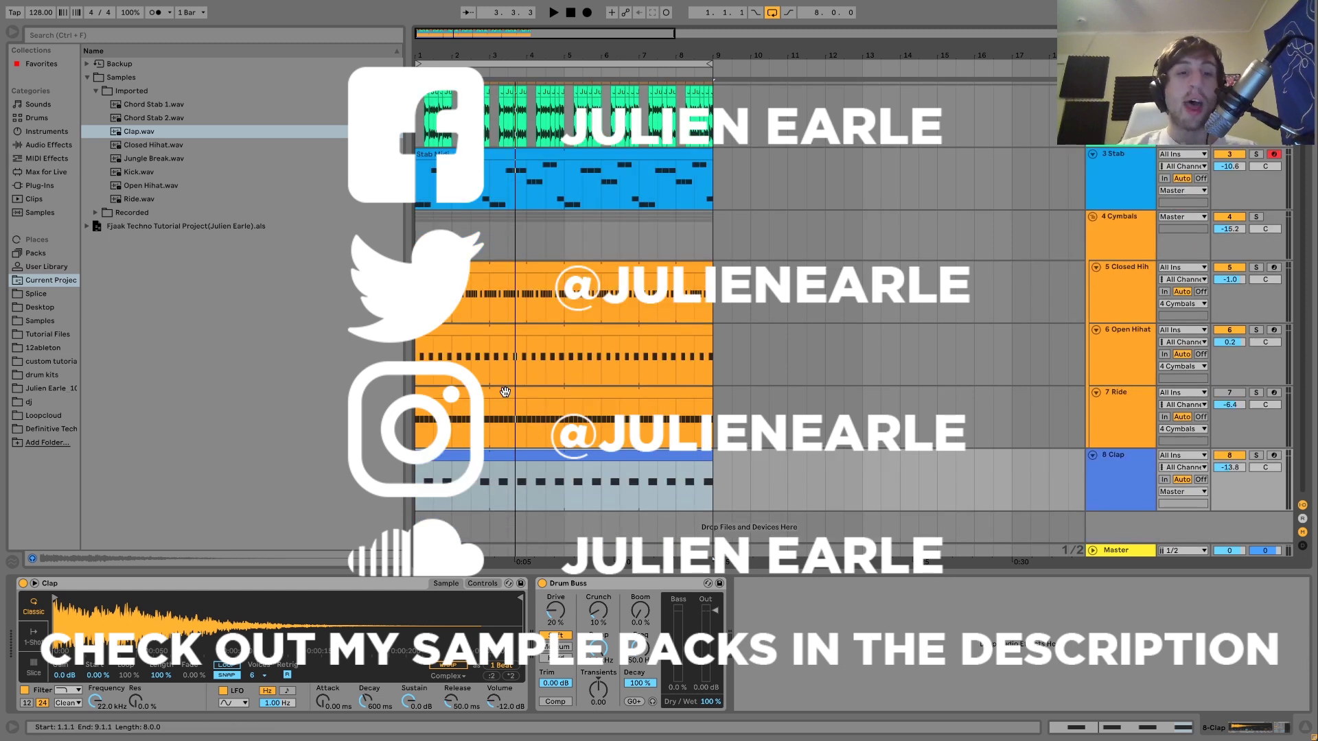
{"action": "left_click", "coordinate": [512, 453]}
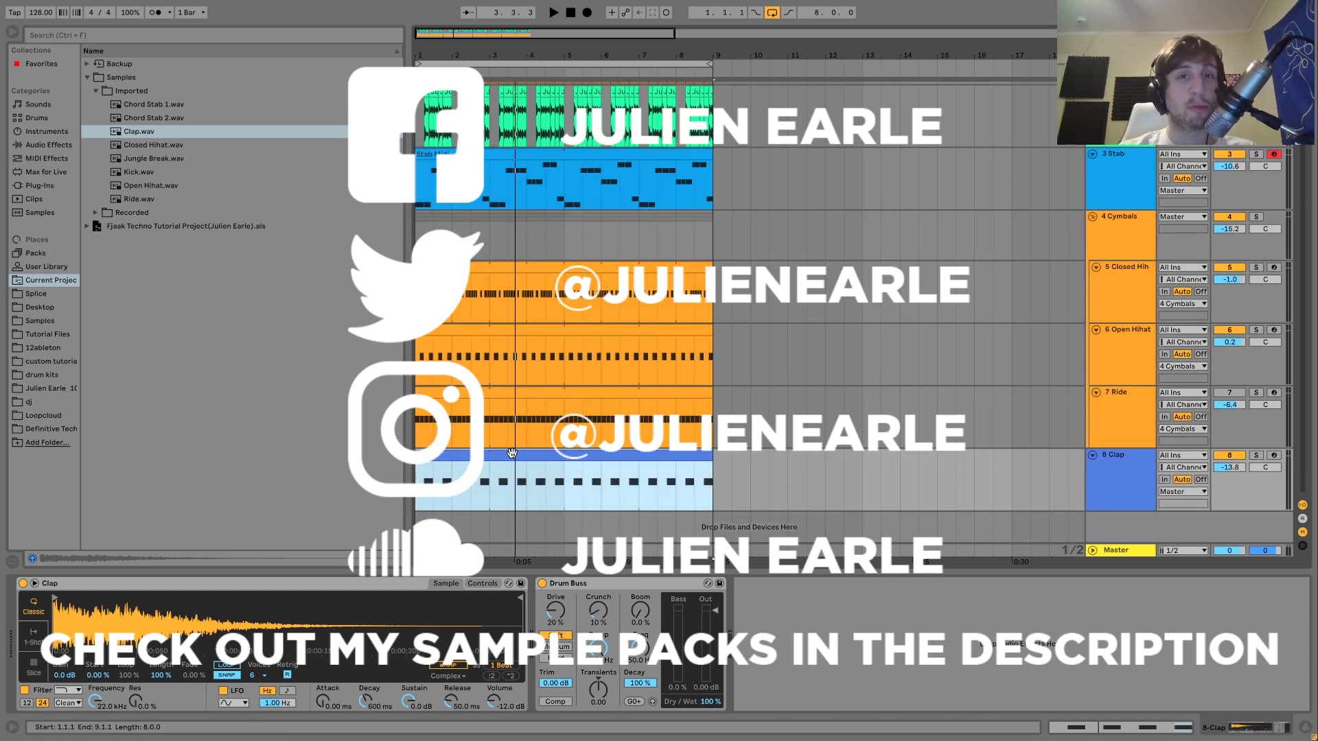